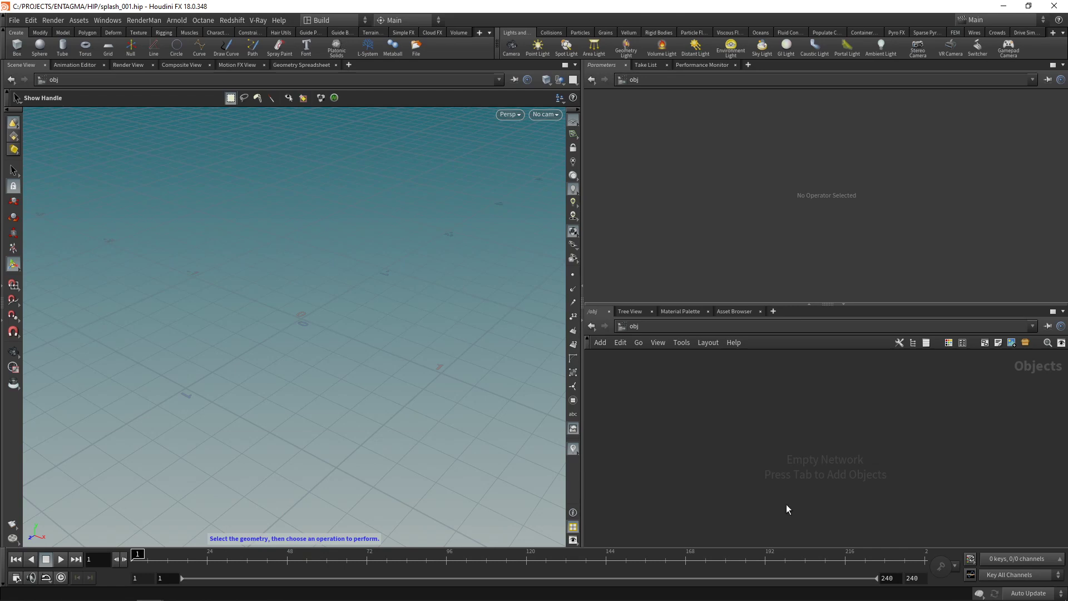
- Create a geometry object whose File node loads $HIP/cocktailglass_001.bgeo, showing the cocktail glass
key(Tab)
text(geo)
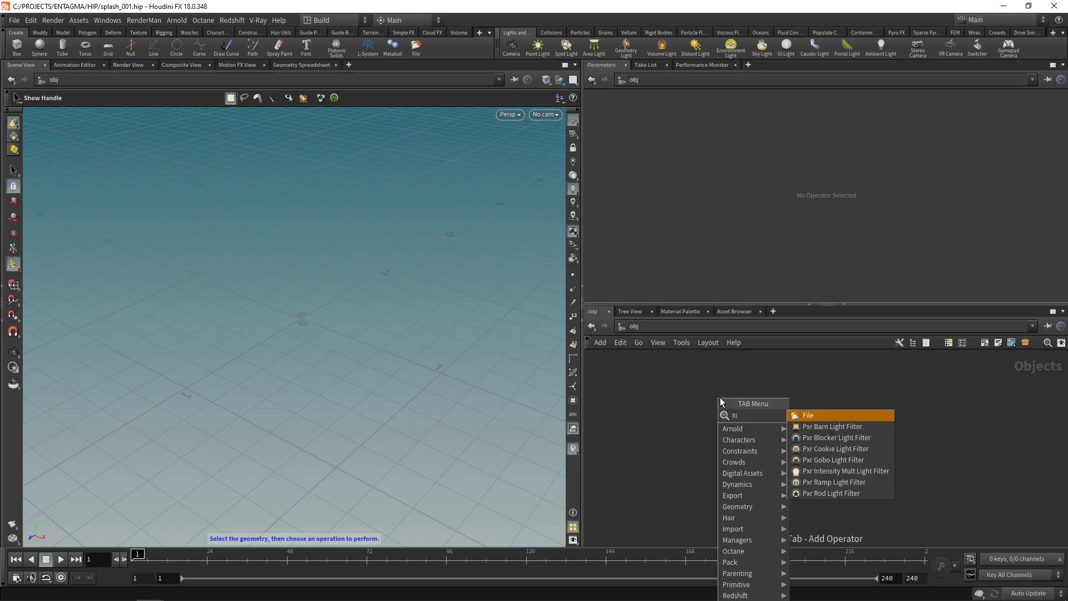
key(Return)
click(720, 398)
double_click(720, 398)
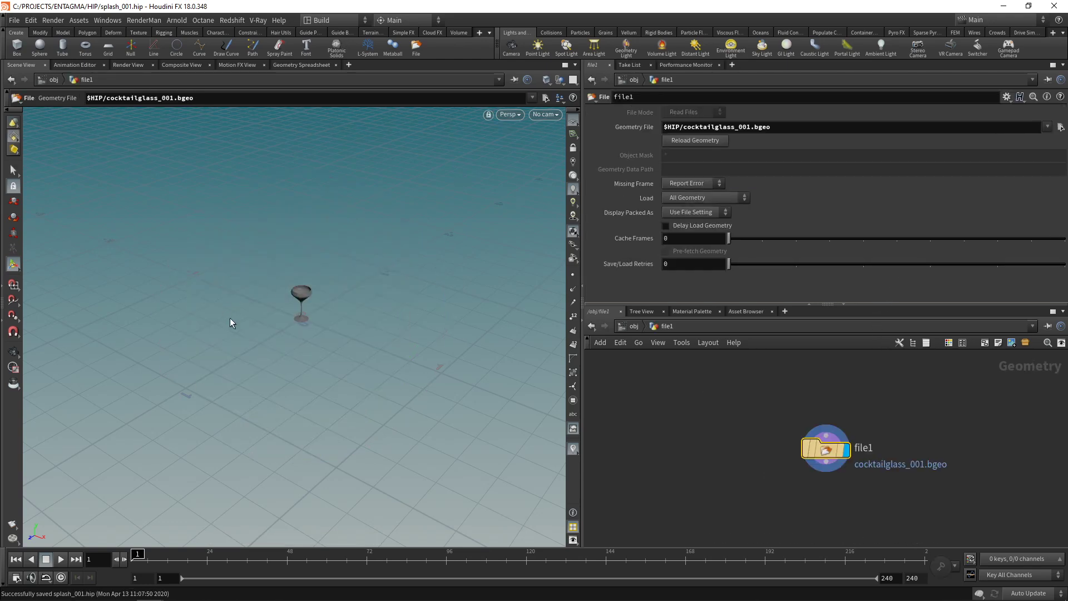
scroll(407, 278, up, 10)
drag(407, 278, 329, 305)
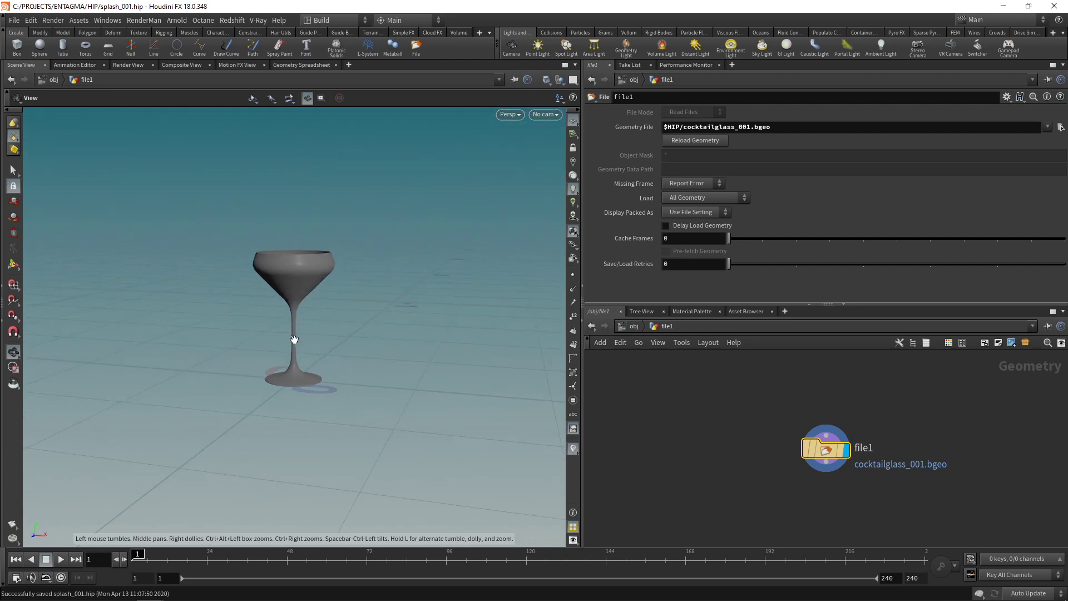
drag(294, 339, 275, 239)
key(Return)
- Add a Null node after file1 and rename it
key(Tab)
text(nu)
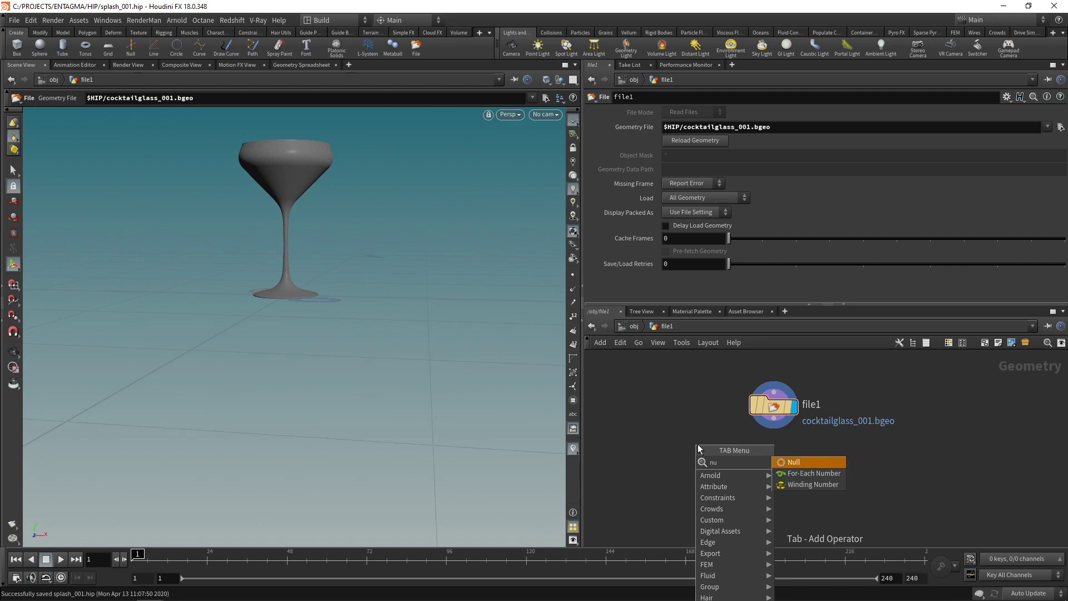
key(Return)
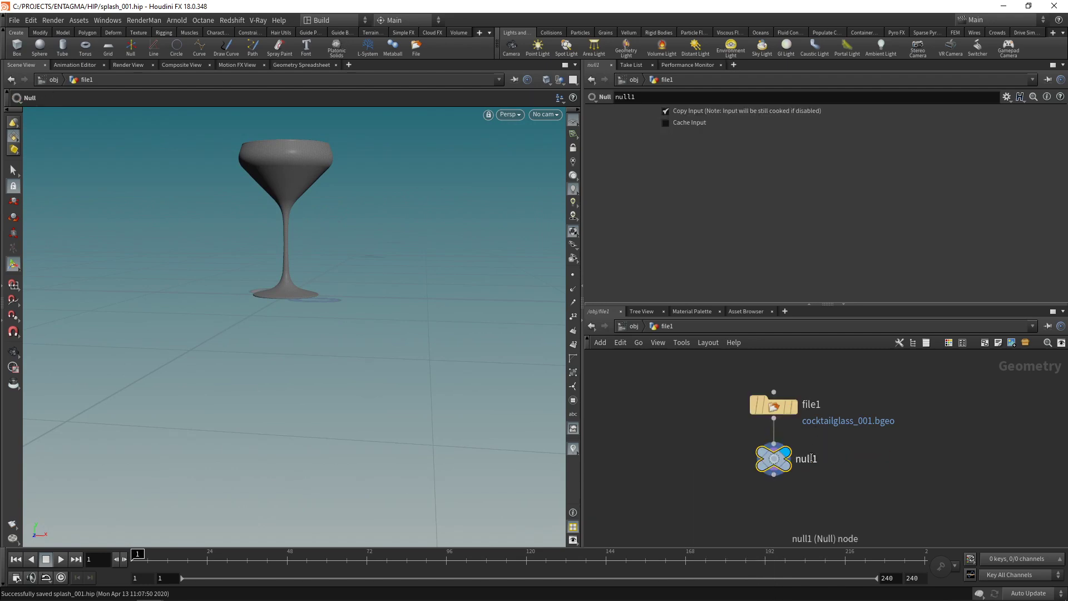
double_click(811, 458)
key(Escape)
- Back at object level, create a Geometry object named splash and step inside it
key(u)
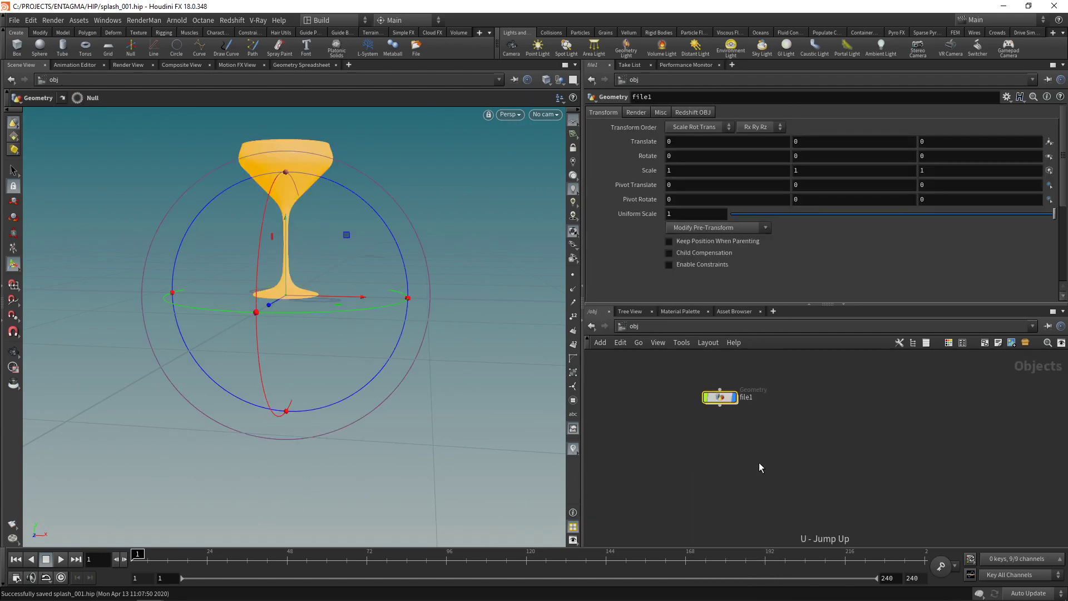
key(Tab)
text(geo)
key(Return)
click(759, 463)
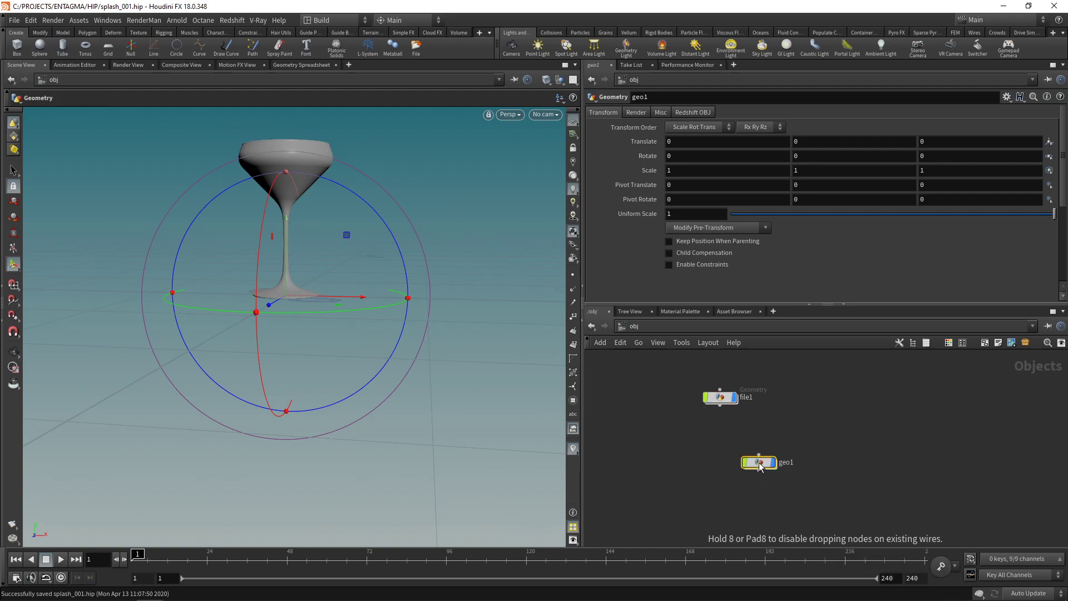
double_click(785, 463)
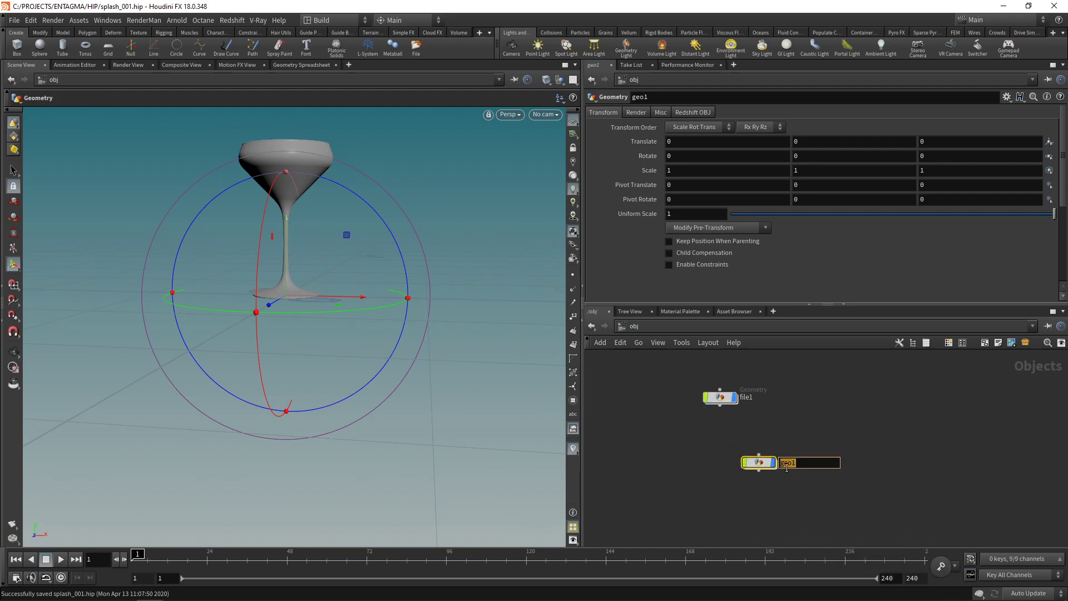
text(splash)
key(Return)
key(Return)
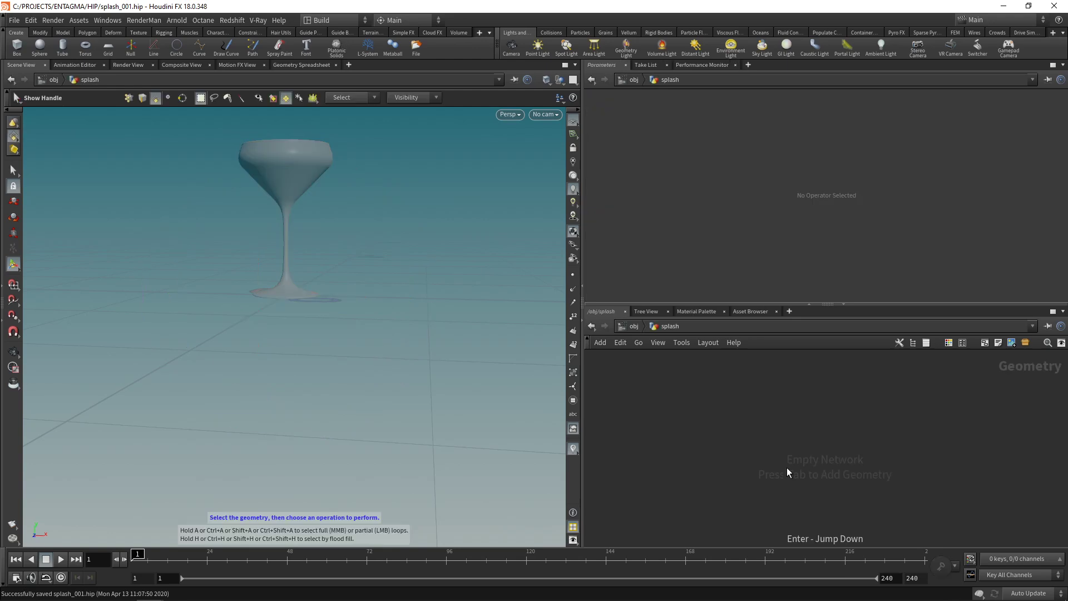
alt+drag(322, 278, 328, 228)
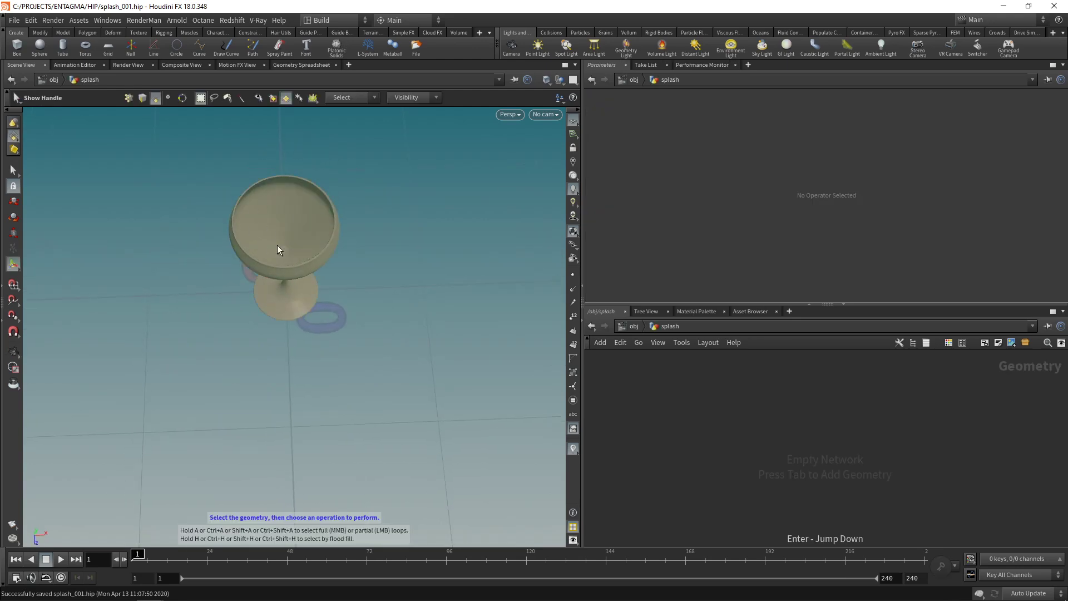
key(ctrl+z)
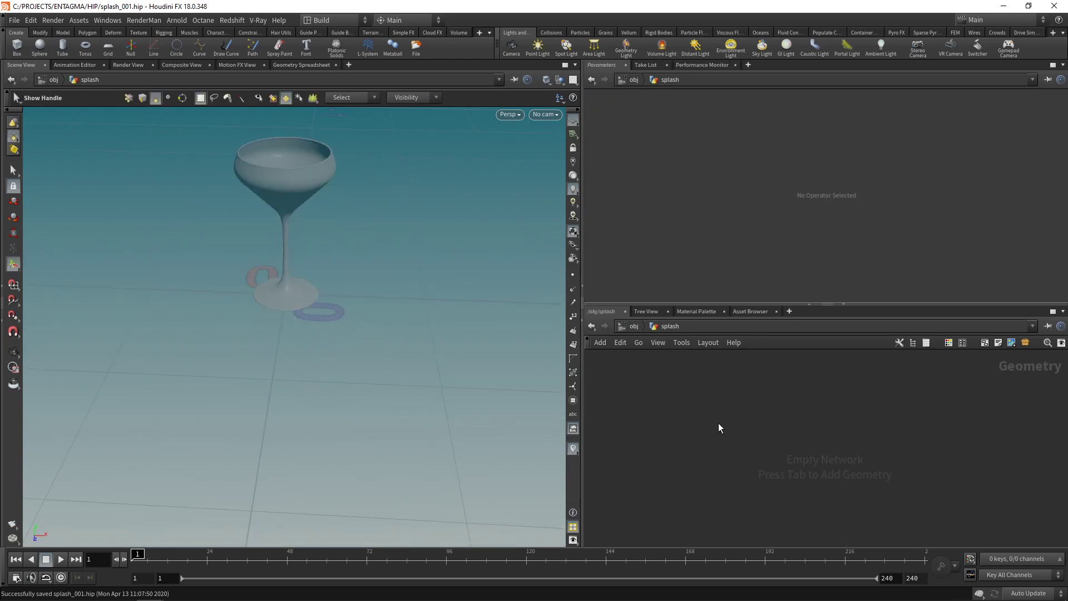
- Add an Object Merge node with Object 1 set to /obj/file1/OUT to bring in the glass
key(Tab)
text(object merge)
key(Return)
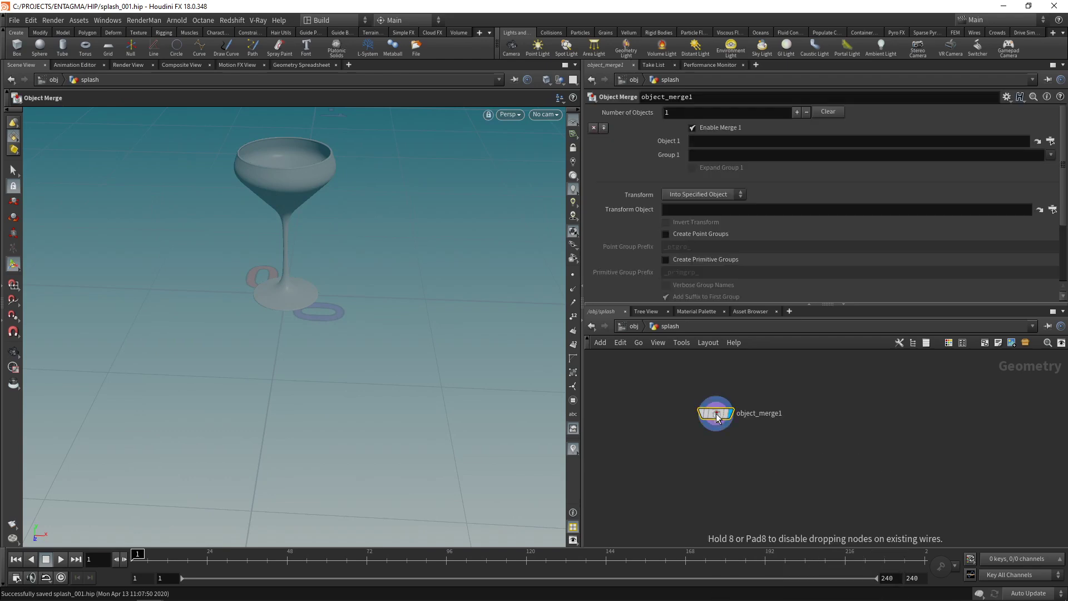
click(716, 418)
click(1050, 141)
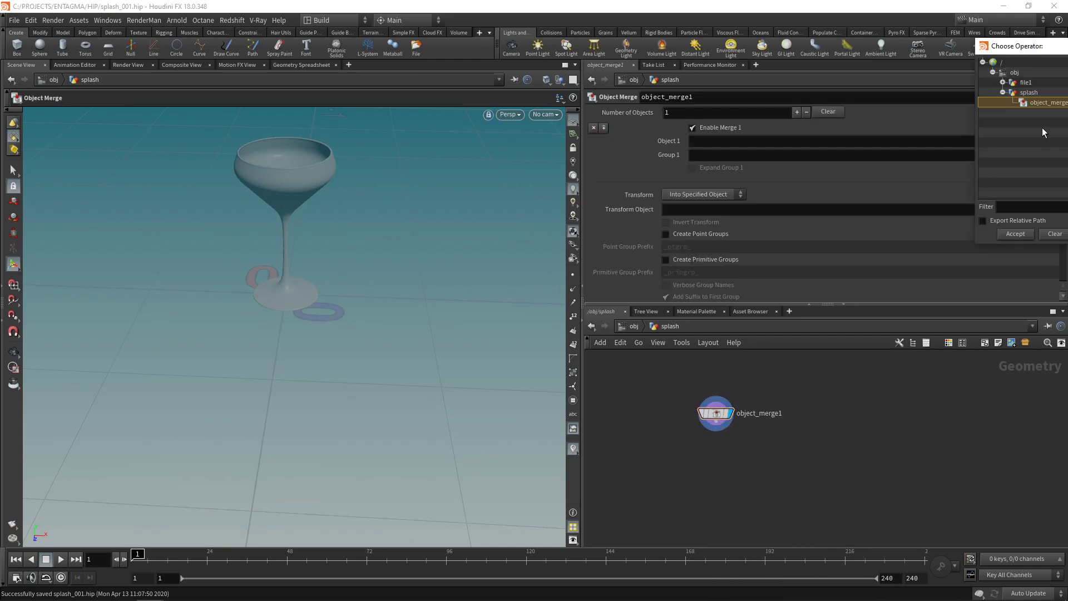
click(1004, 84)
double_click(1033, 92)
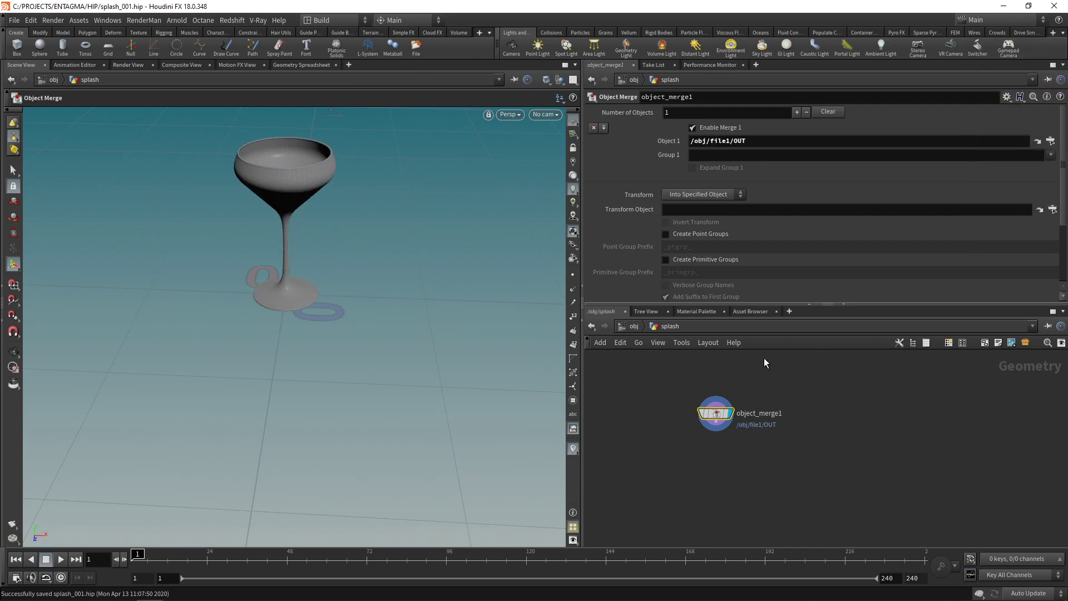
drag(322, 184, 295, 201)
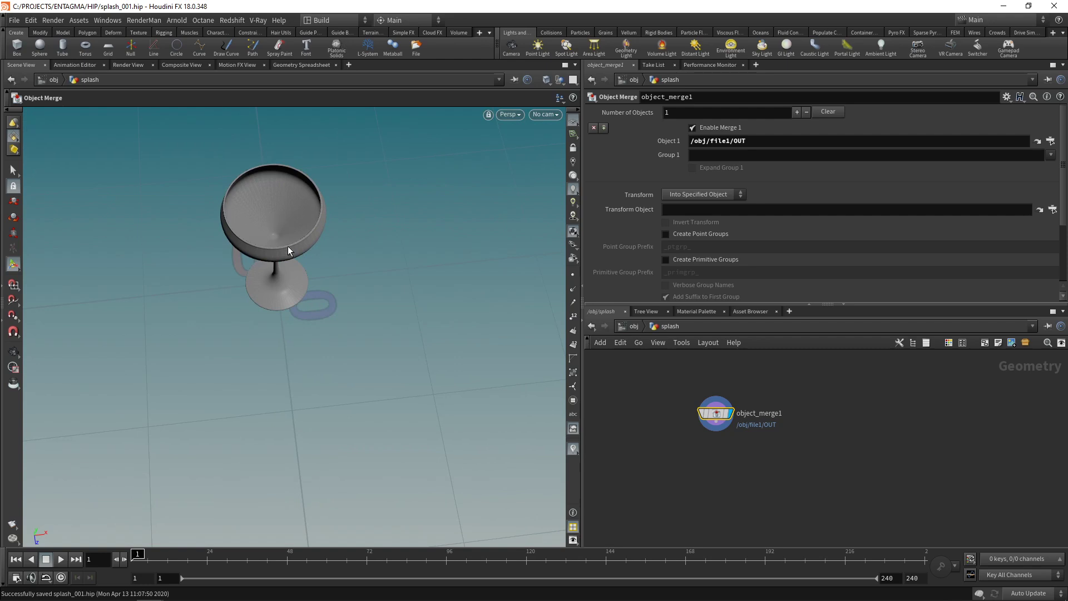
drag(290, 248, 405, 229)
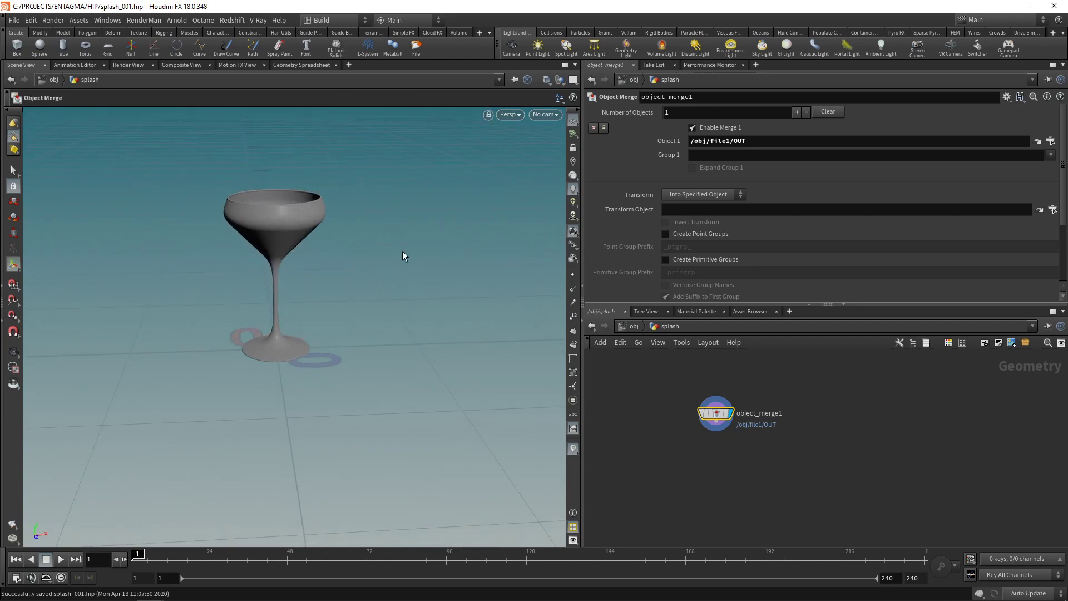
- In Front view, box-select only the glass's top rim points (9024-13695) and delete them
key(space+3)
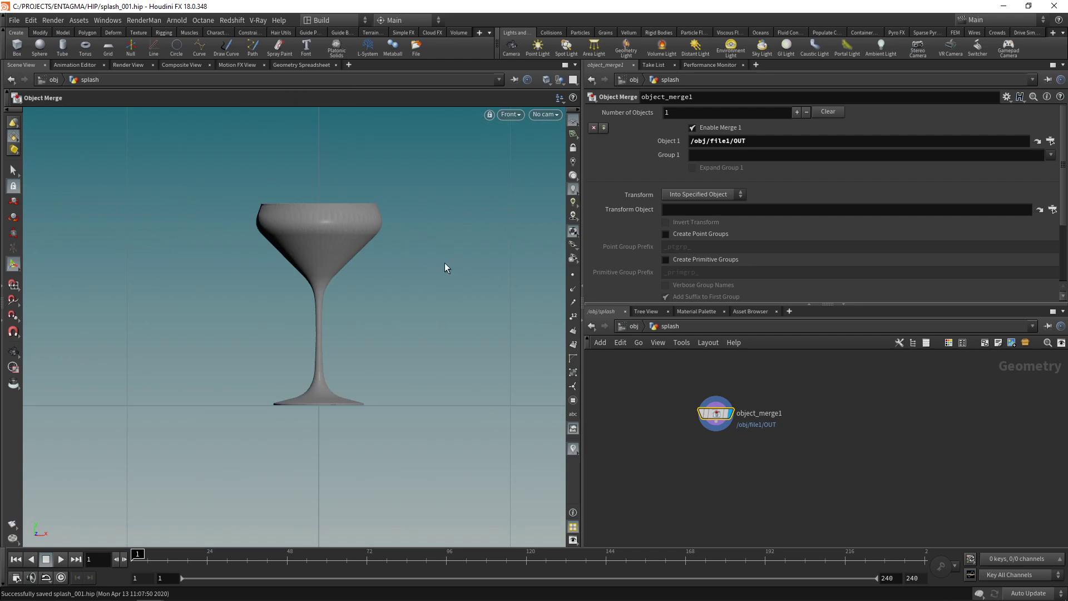
click(14, 170)
click(119, 99)
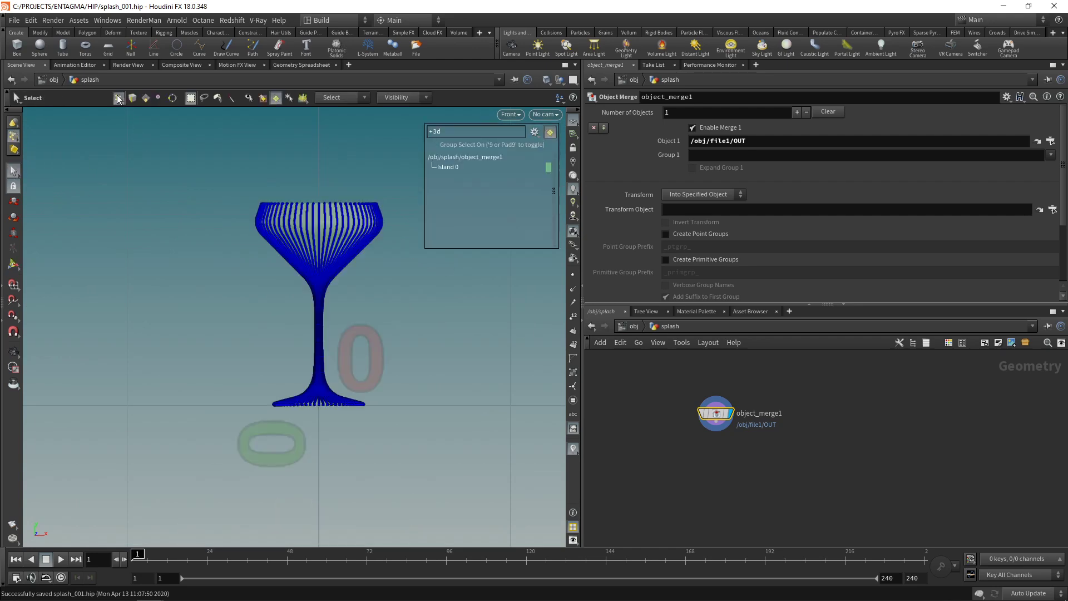
drag(199, 162, 396, 228)
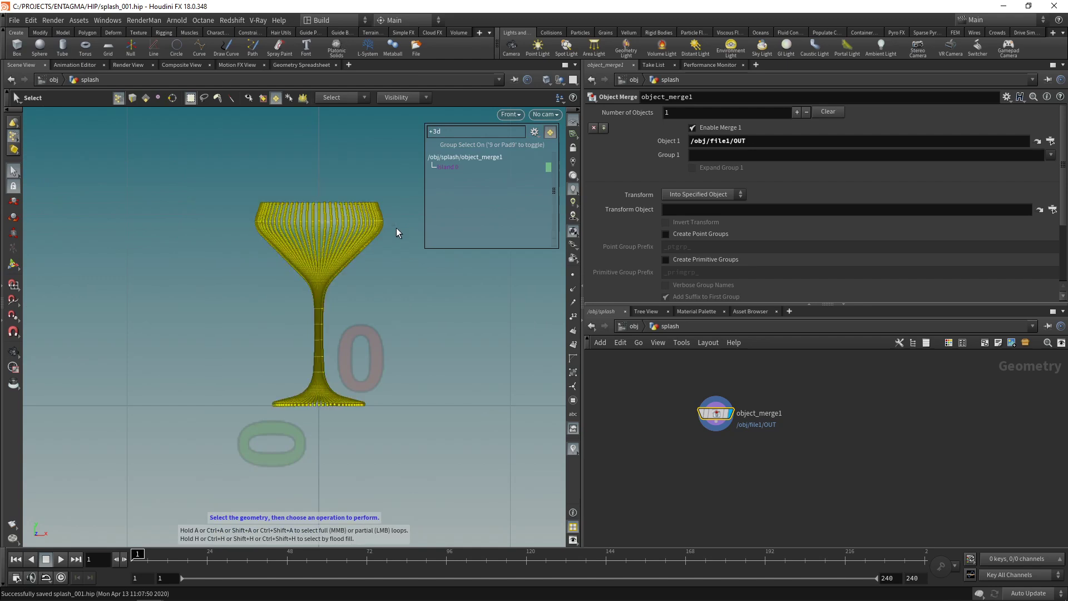
click(276, 99)
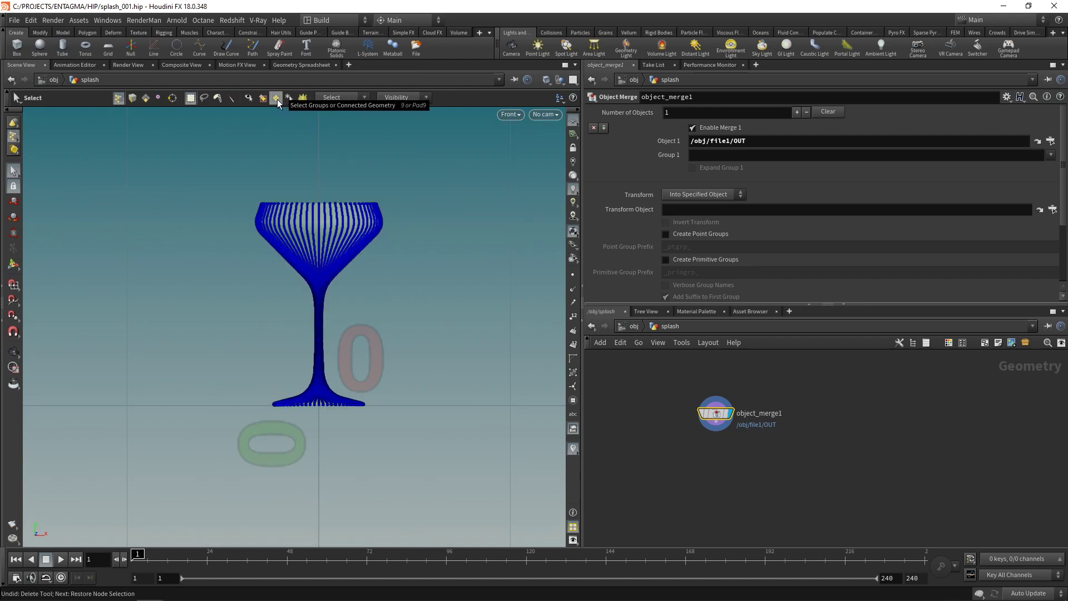
drag(211, 176, 421, 222)
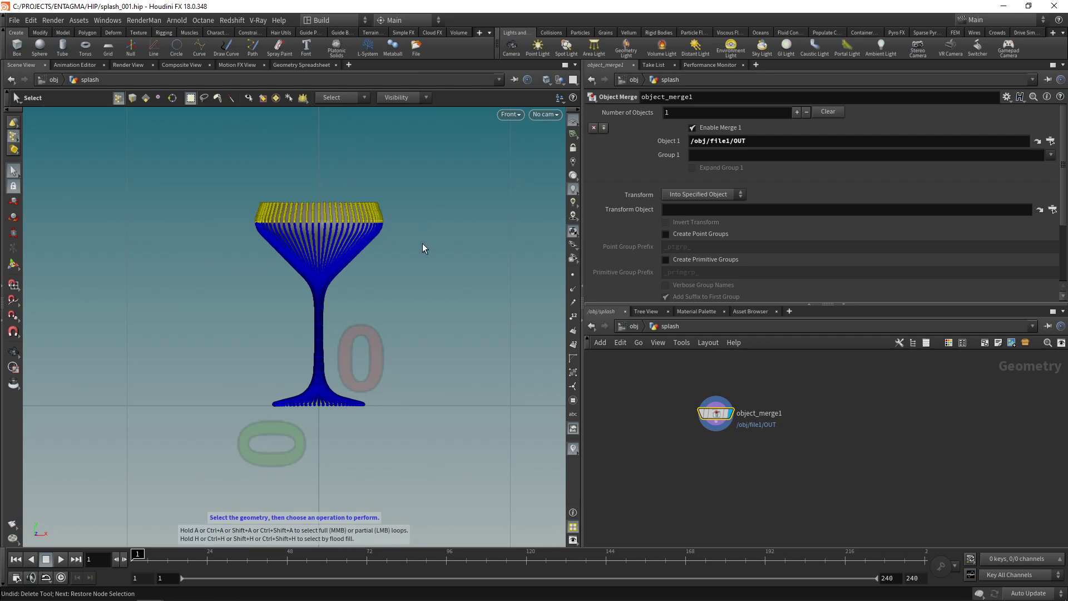
key(Delete)
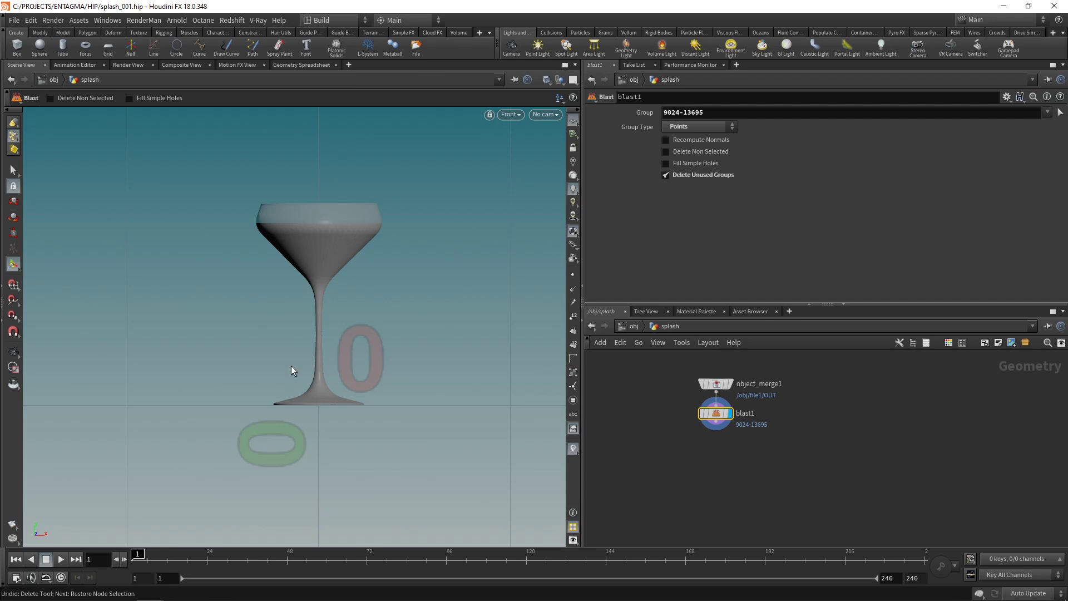
- Change blast1's point group range to 8896-13823
click(684, 113)
key(ctrl+a)
text(8896-13823)
key(Return)
alt+drag(311, 278, 303, 236)
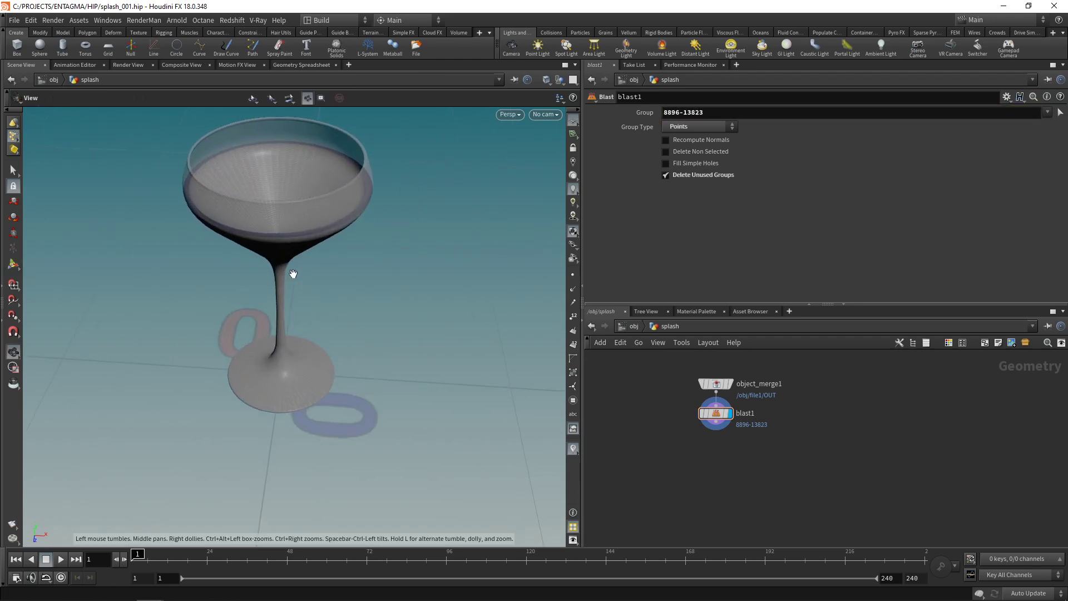
alt+drag(293, 274, 298, 243)
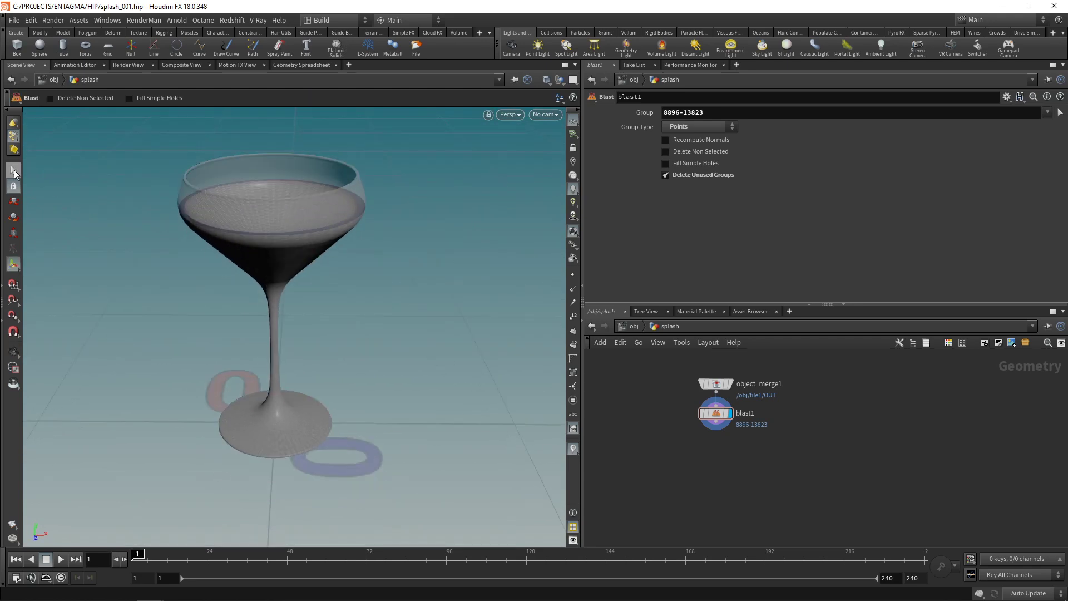
- Select the glass's 3D-connected primitive piece (8832-39359) and delete it with blast2
click(14, 172)
click(145, 98)
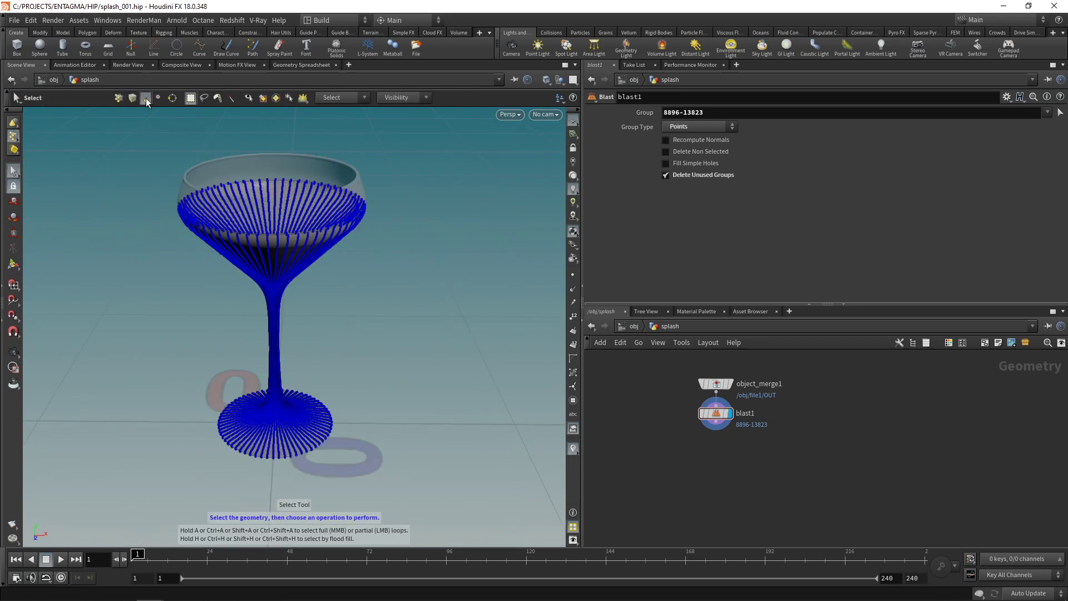
click(360, 98)
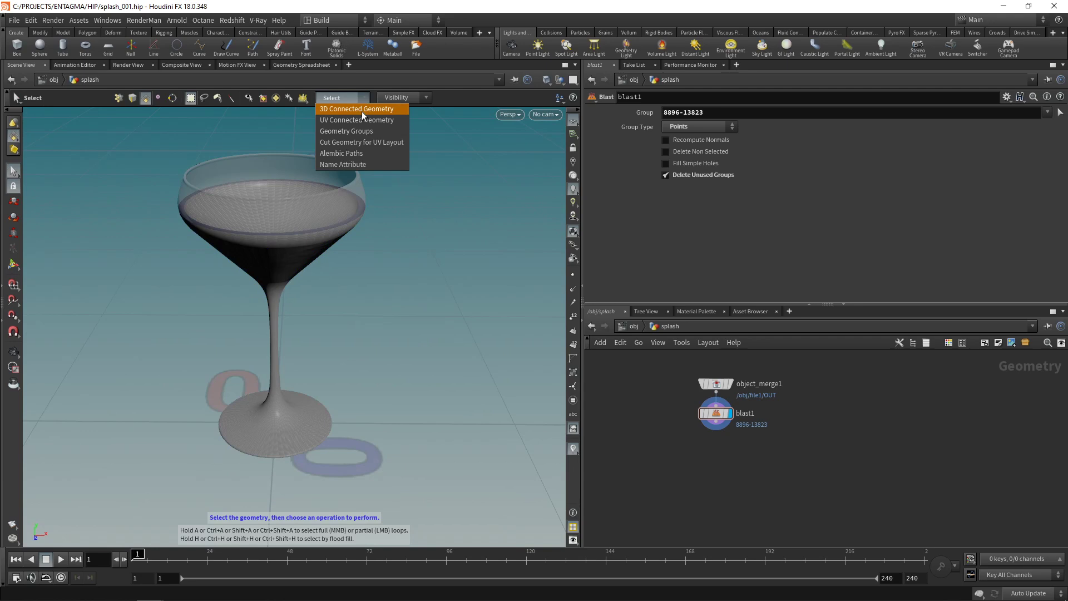
click(362, 111)
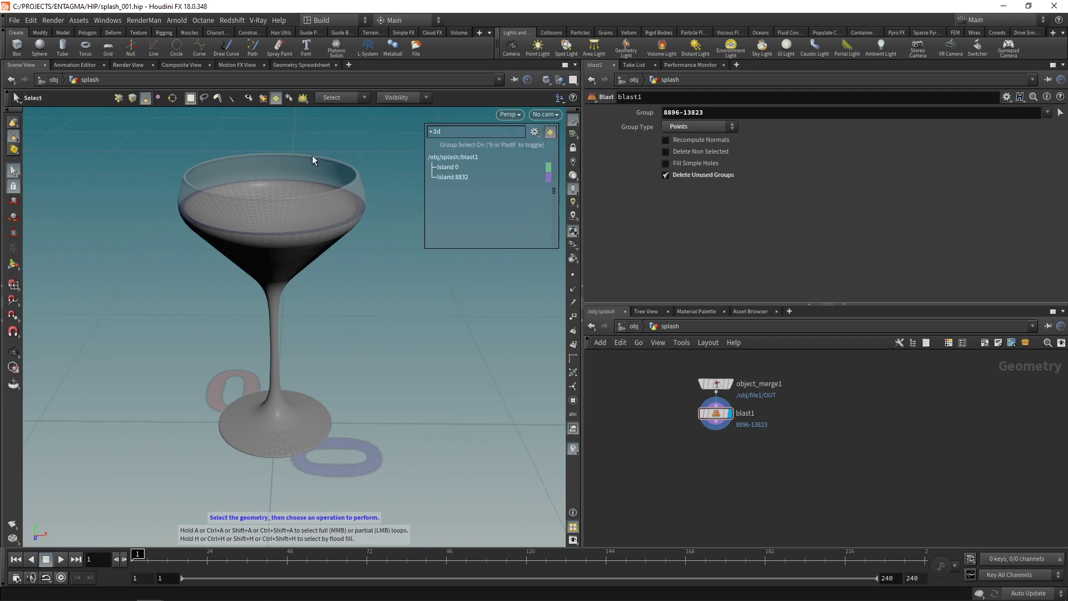
click(282, 250)
key(Delete)
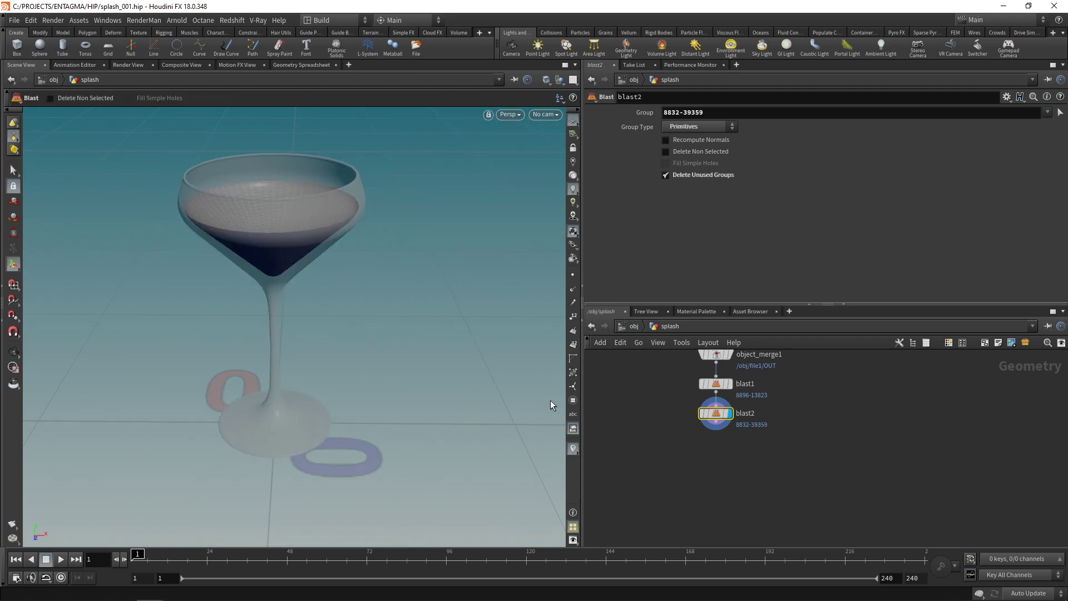
key(Escape)
drag(311, 278, 269, 215)
drag(272, 269, 260, 199)
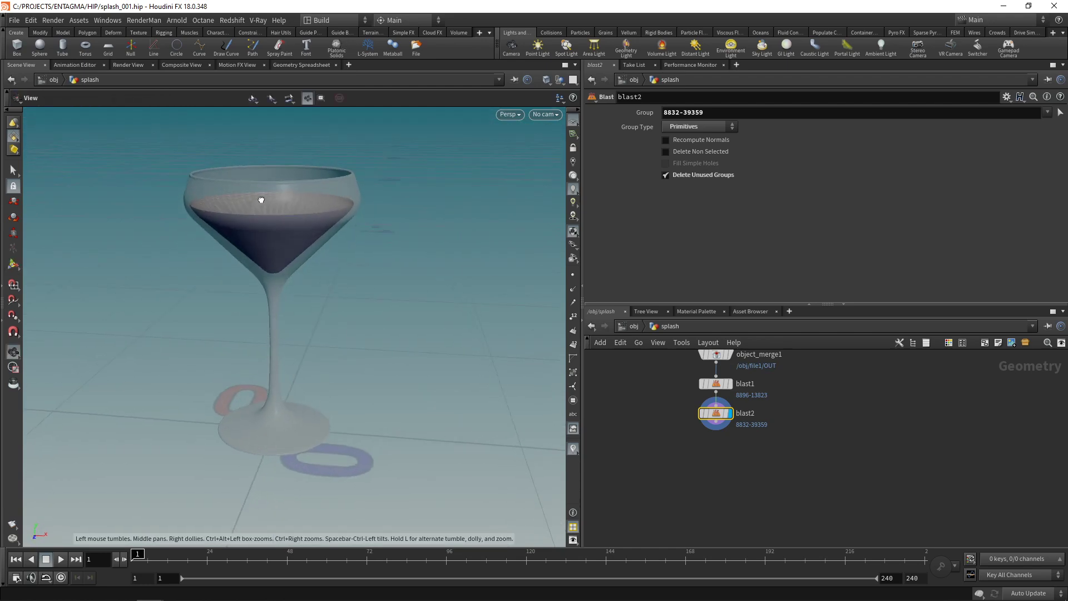
key(Return)
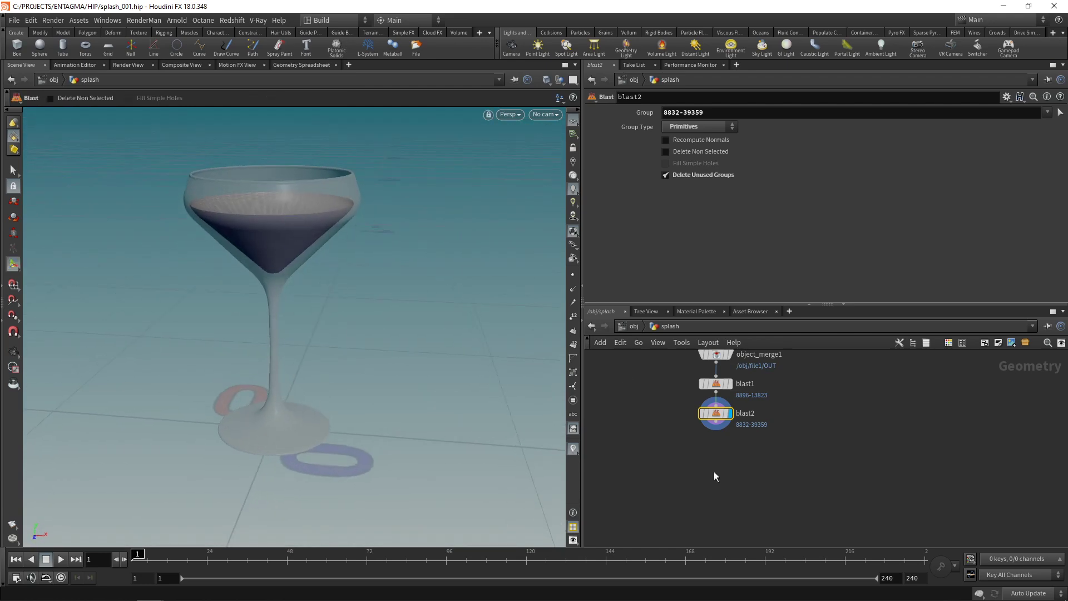
- Add a PolyFill after blast2 with Fill Mode set to Single Polygon
key(Tab)
text(polyf)
key(Return)
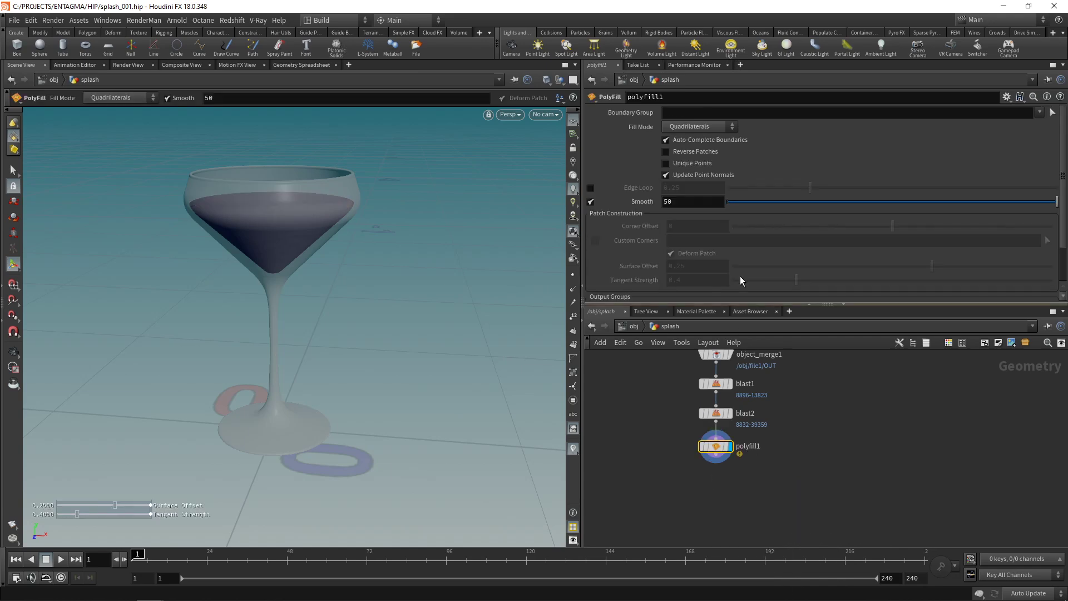
drag(513, 172, 301, 263)
click(702, 127)
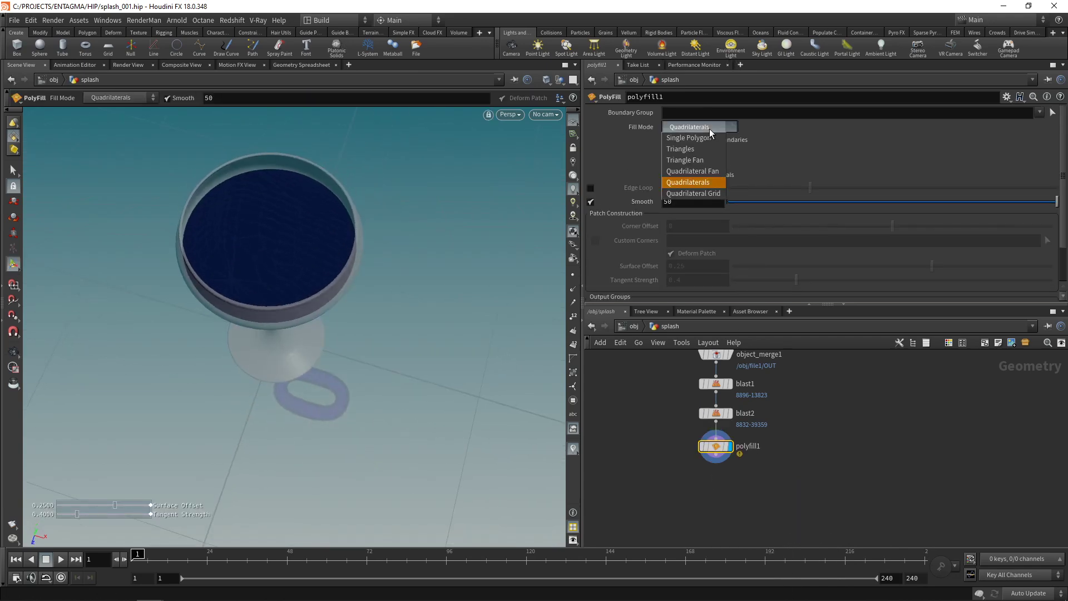
click(709, 128)
drag(304, 282, 293, 193)
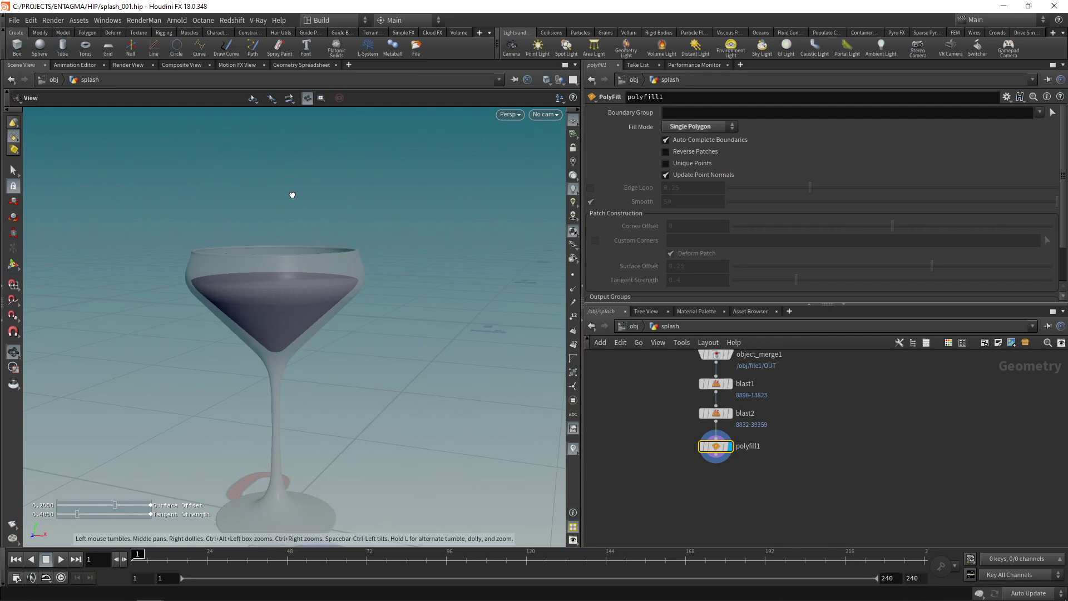
drag(303, 274, 284, 276)
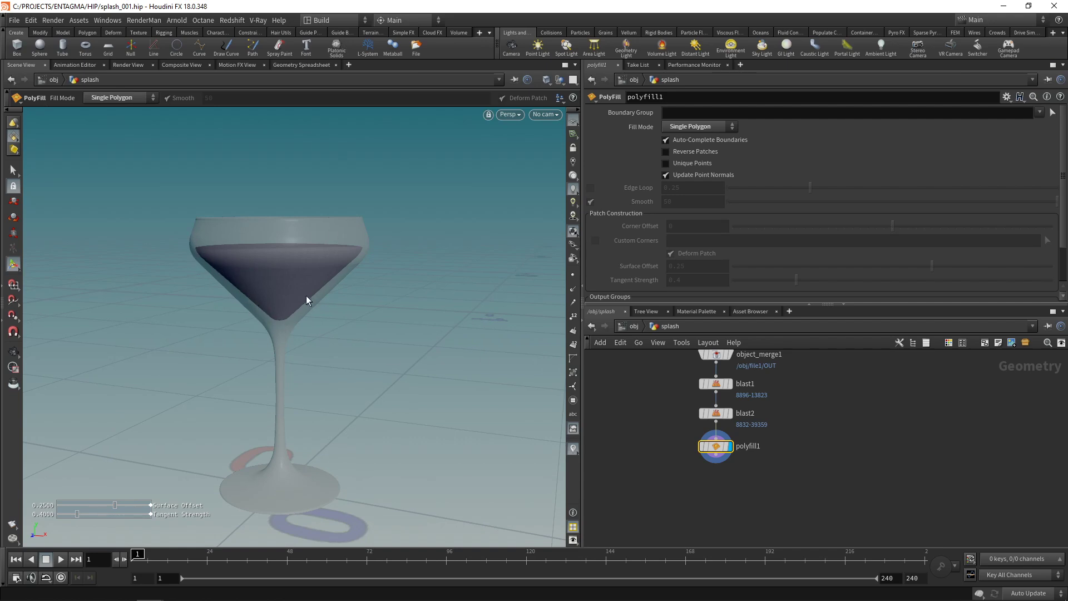
- Add a Transform after polyfill1, move its centroid to the origin, and reset Translate to 0, 0, 0
key(Tab)
text(transform)
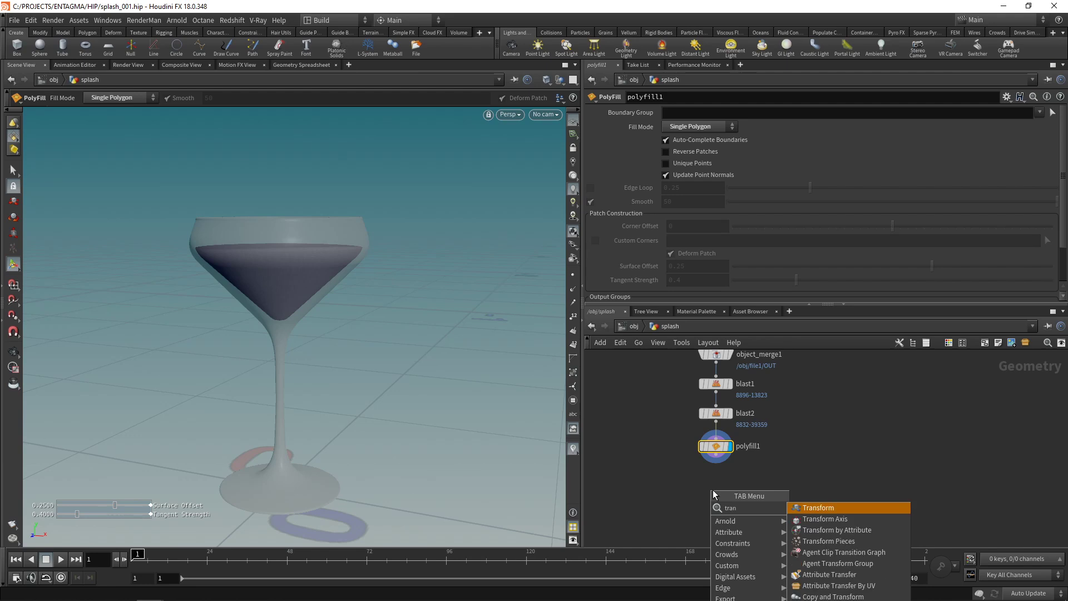
key(Return)
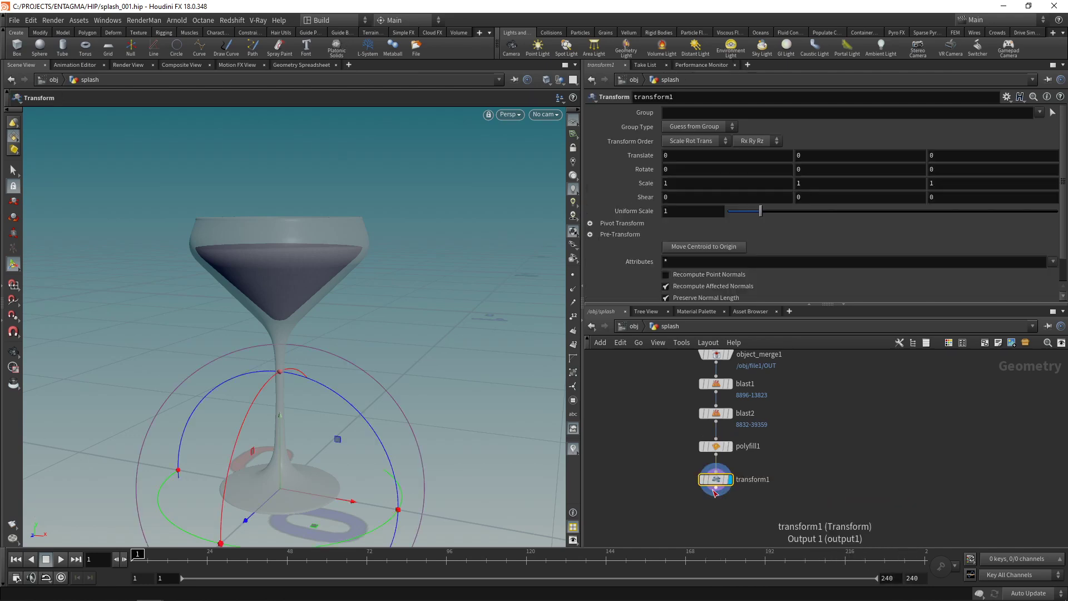
click(696, 246)
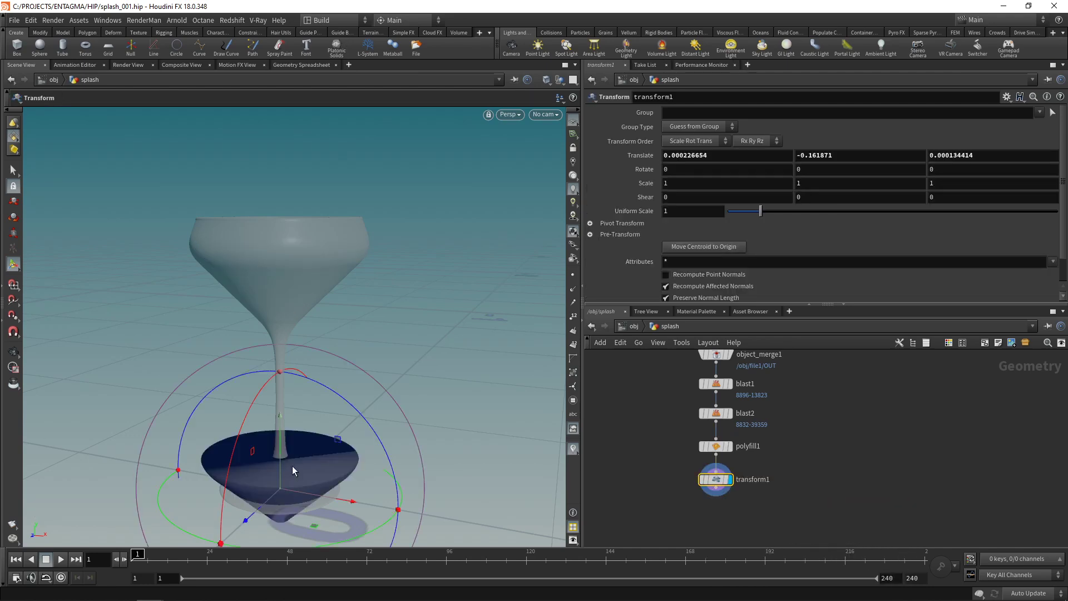
click(716, 156)
text(0)
key(Tab)
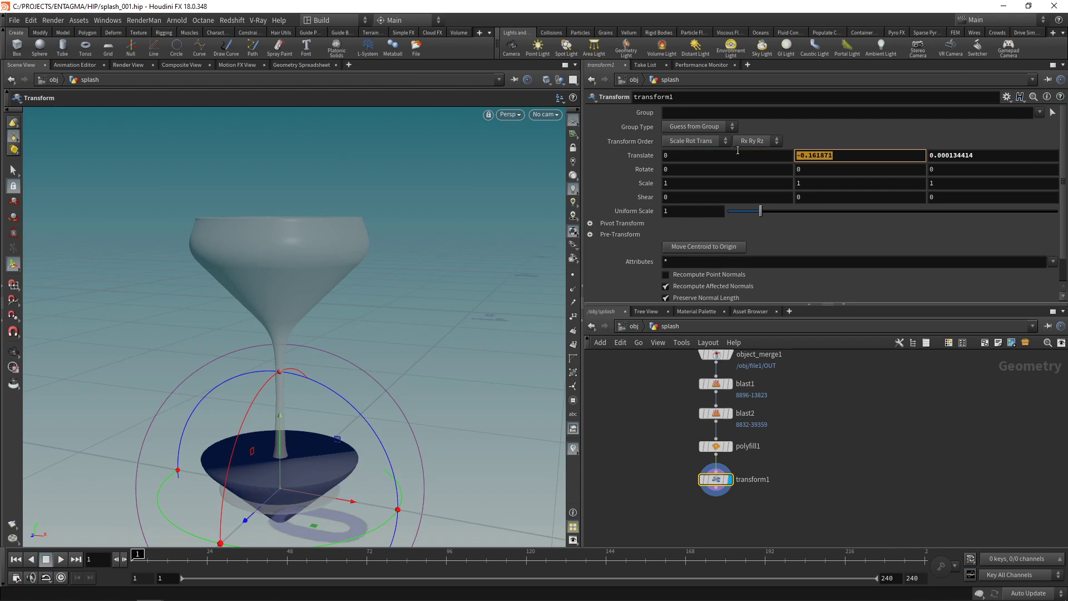
text(0)
key(Tab)
text(0)
key(Return)
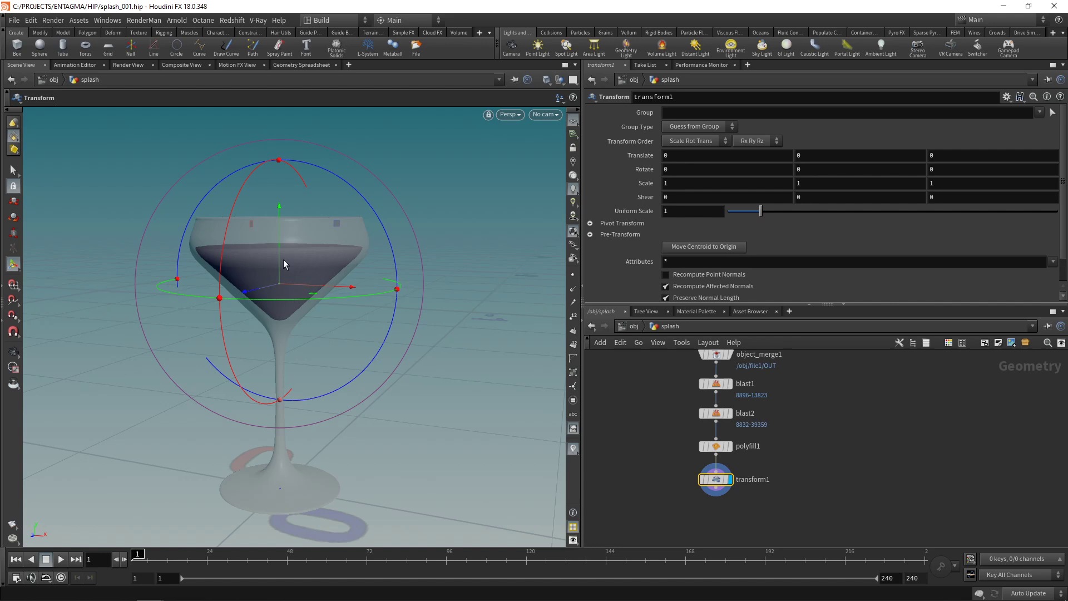
- Set the transform's Uniform Scale to 0.85 and save the scene
click(694, 211)
key(BackSpace)
text(0.85)
key(Return)
alt+drag(312, 239, 383, 273)
key(ctrl+s)
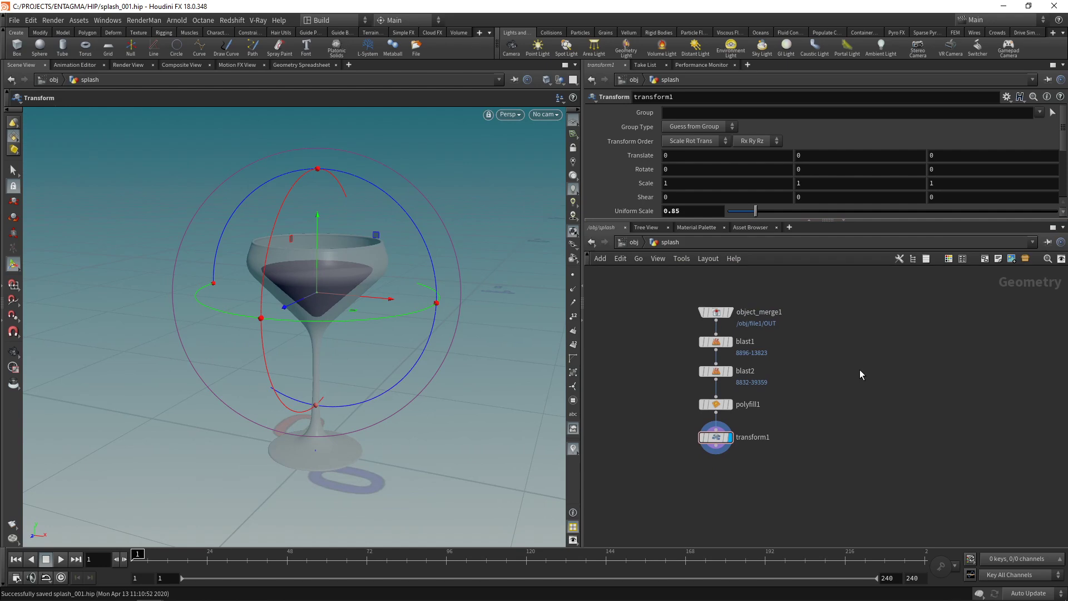
key(Tab)
- Add a Box node with a uniform scale of 0.04
key(Escape)
key(Tab)
text(box)
key(Return)
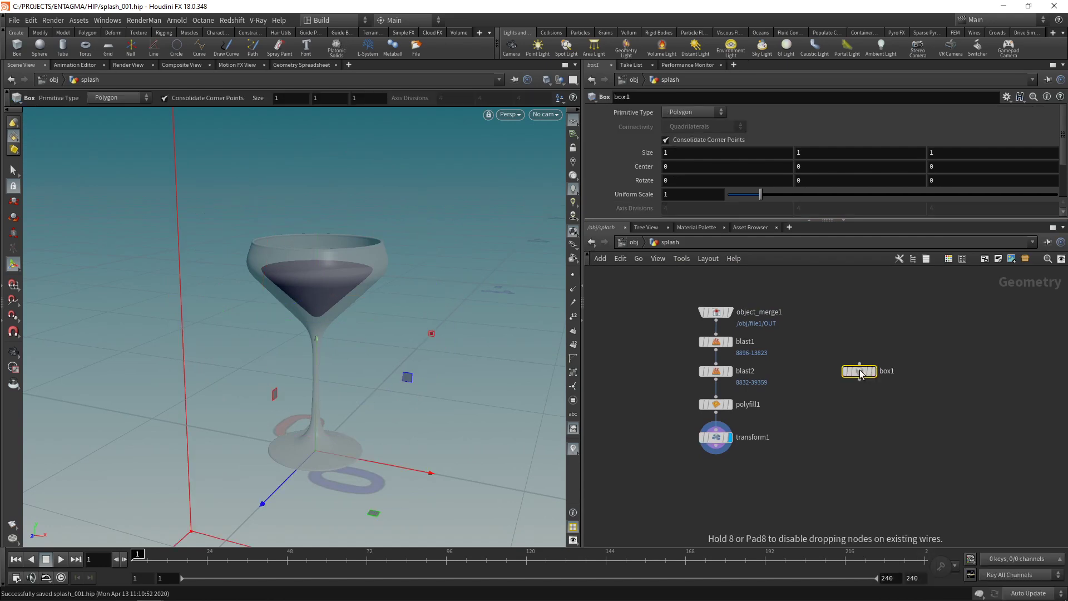
click(859, 371)
double_click(694, 194)
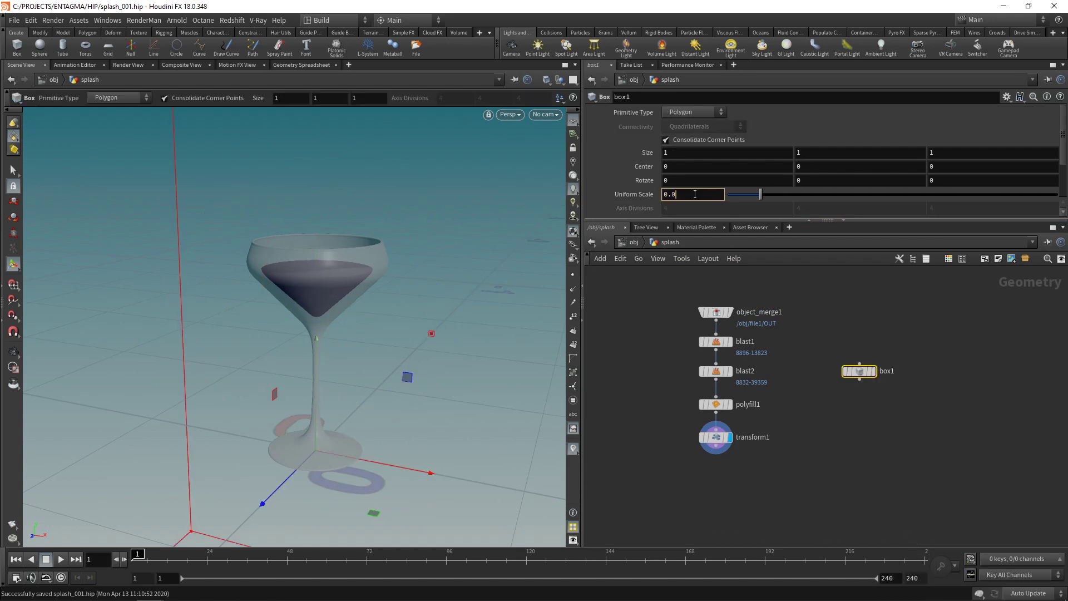
key(Return)
- Raise the box's center to Y 0.4 and set its display flag
click(840, 167)
text(0.4)
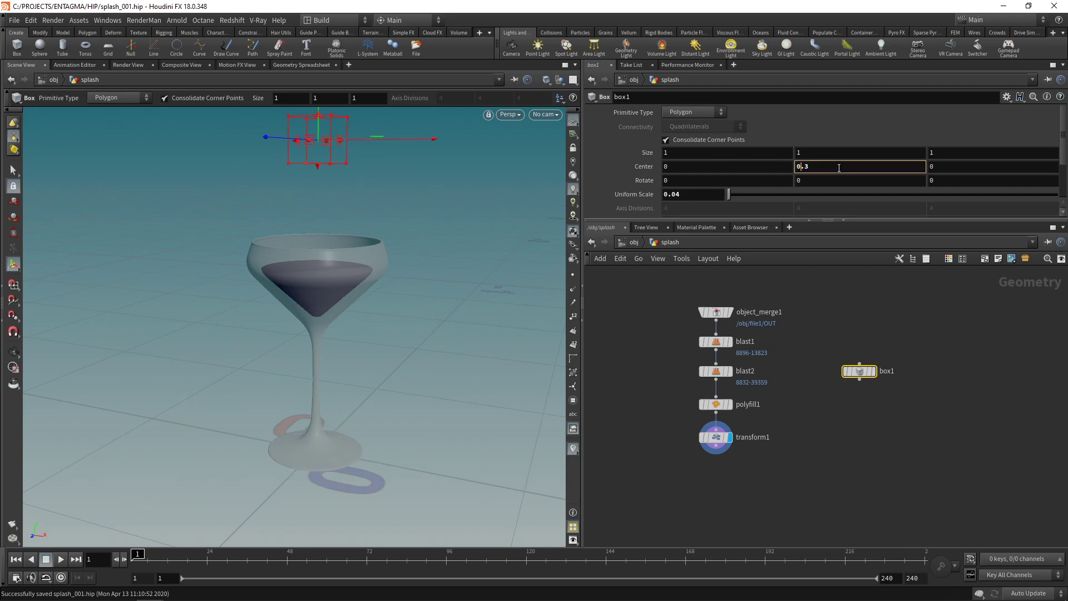
key(Return)
scroll(417, 306, down, 3)
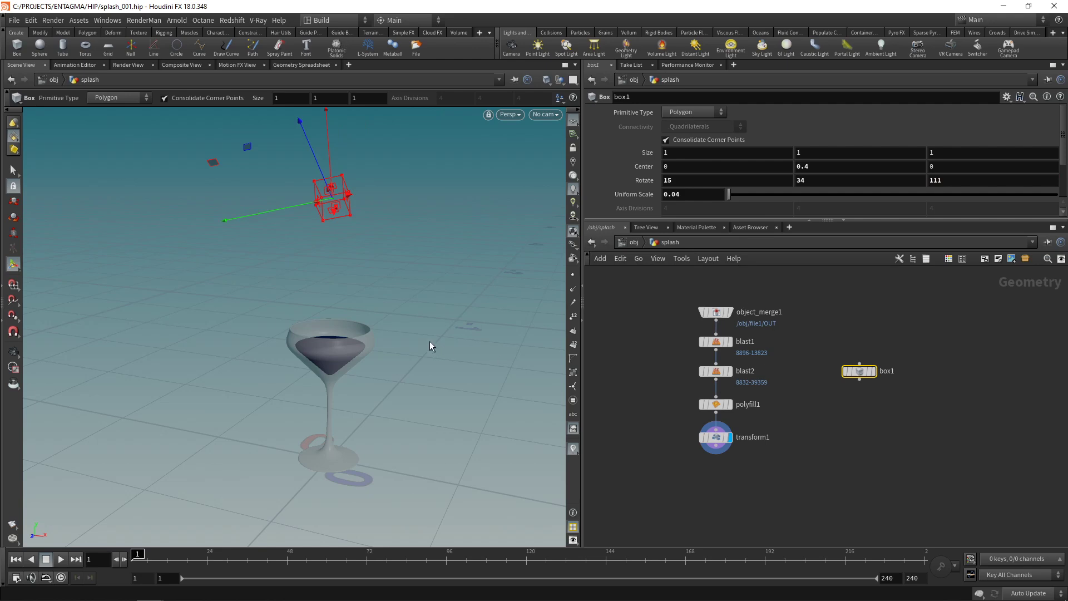
alt+drag(369, 269, 420, 274)
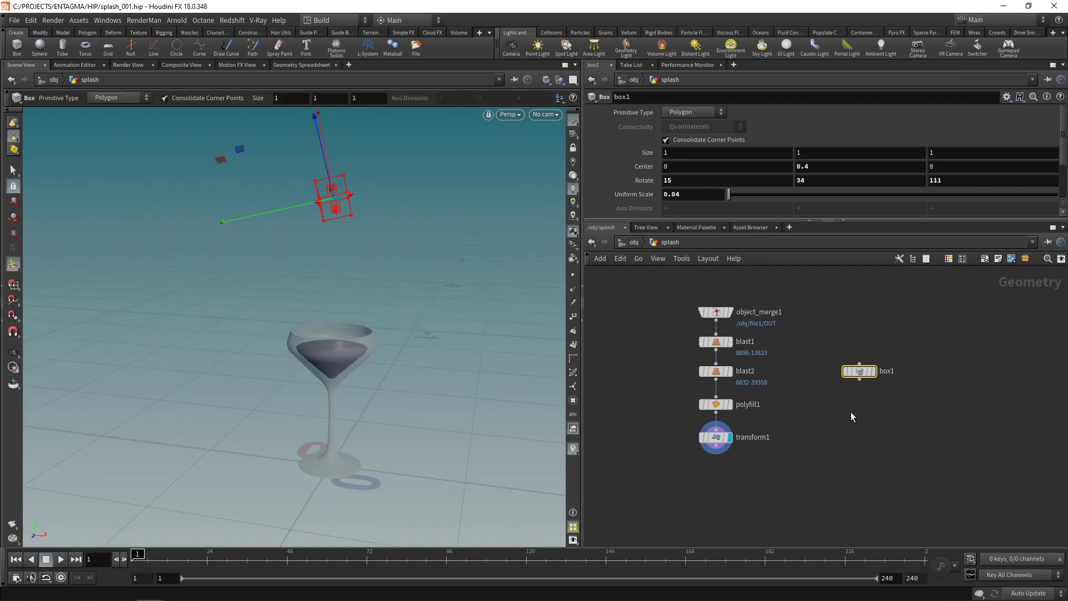
click(872, 371)
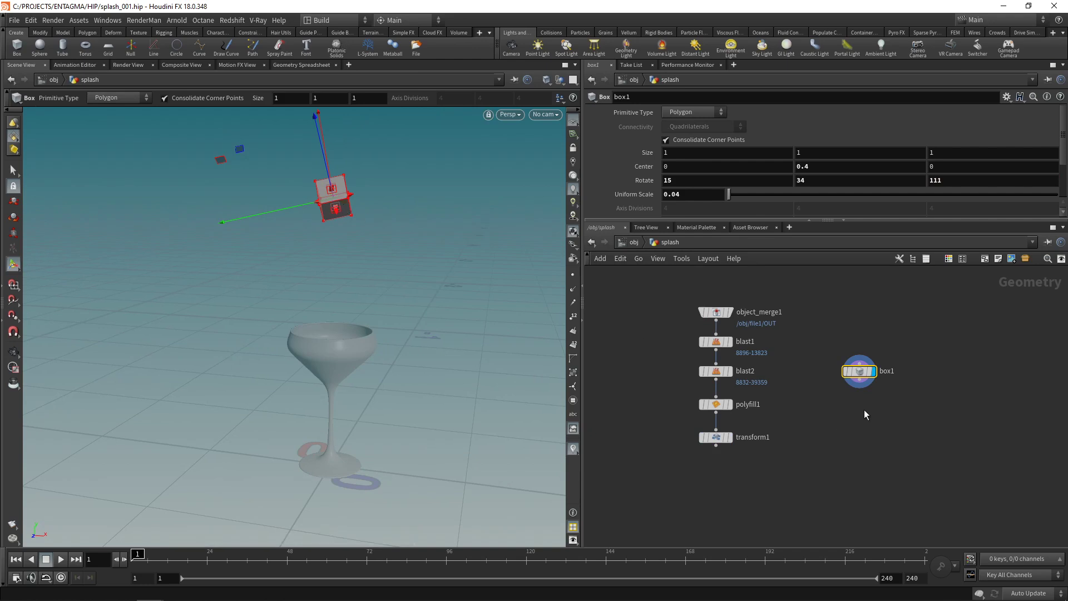
- Add a PolyBevel after box1 with distance 0.005 and 5 fillet divisions
key(Tab)
text(polybev)
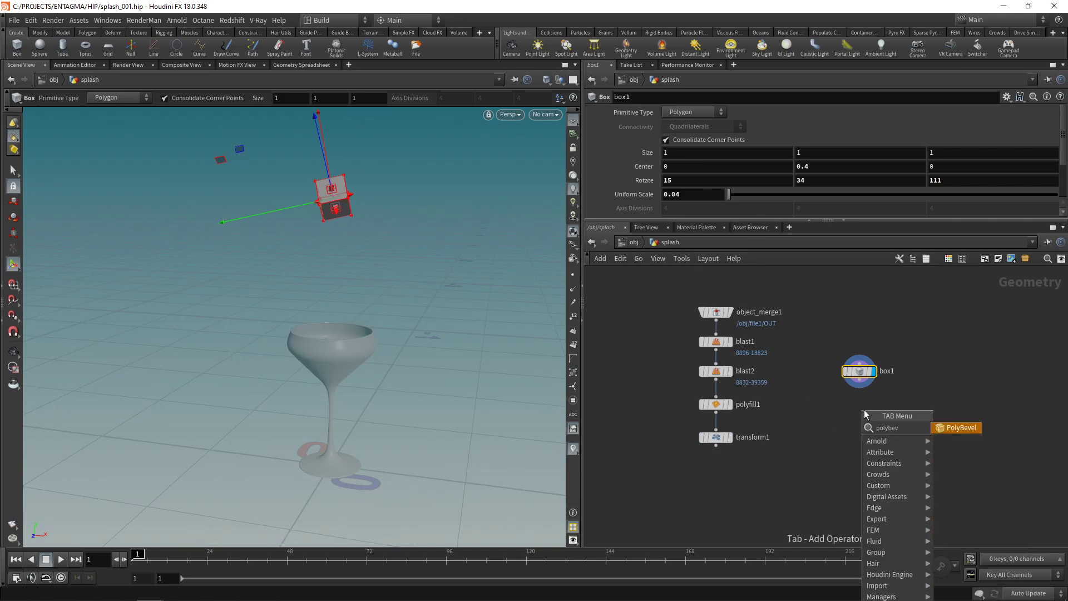
key(Return)
click(863, 409)
click(697, 163)
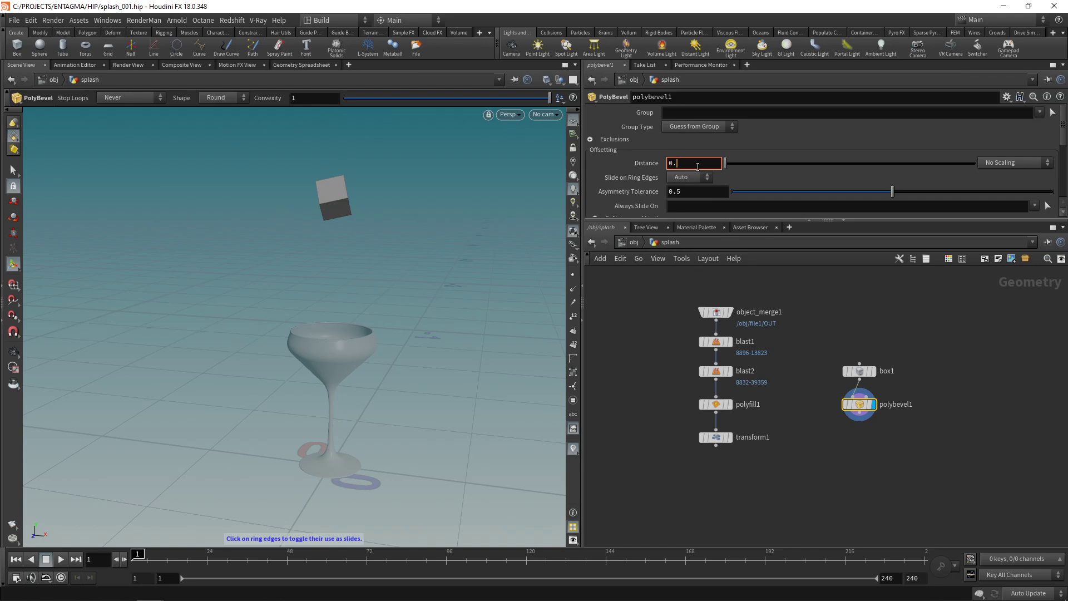
key(Return)
scroll(697, 167, down, 3)
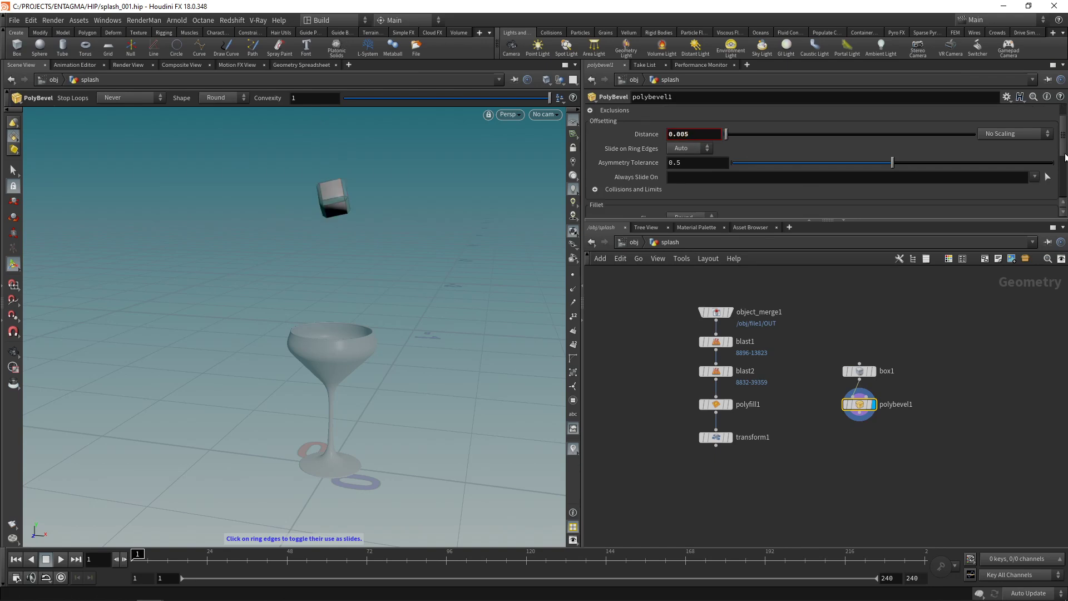
click(706, 179)
scroll(707, 179, up, 2)
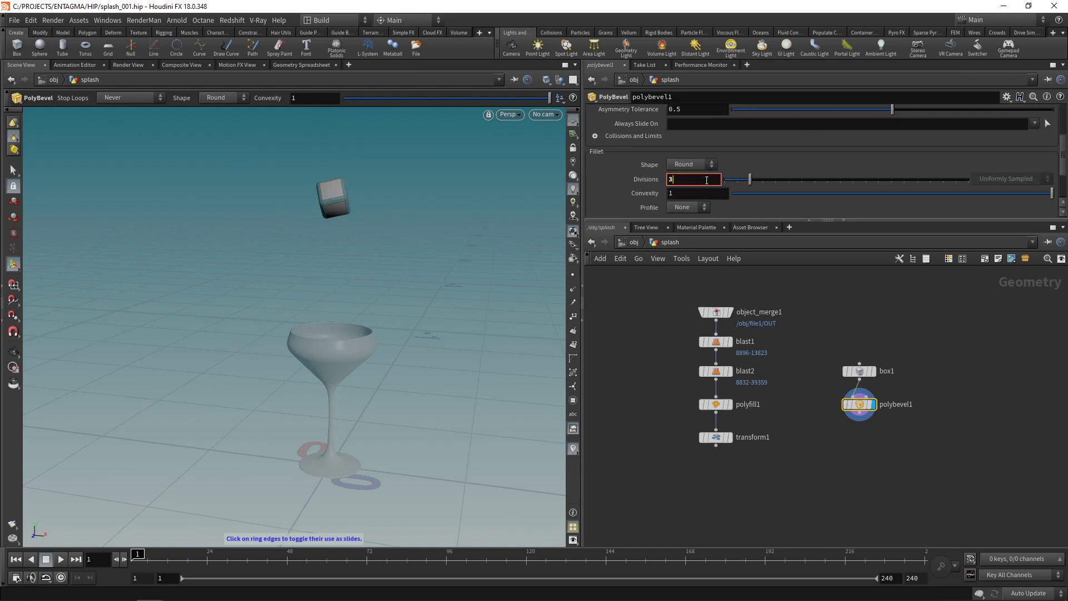
- Move box1 and polybevel1 lower in the network
right_click(345, 222)
key(Escape)
key(Escape)
scroll(395, 200, up, 5)
drag(394, 200, 305, 221)
key(Return)
drag(890, 450, 834, 359)
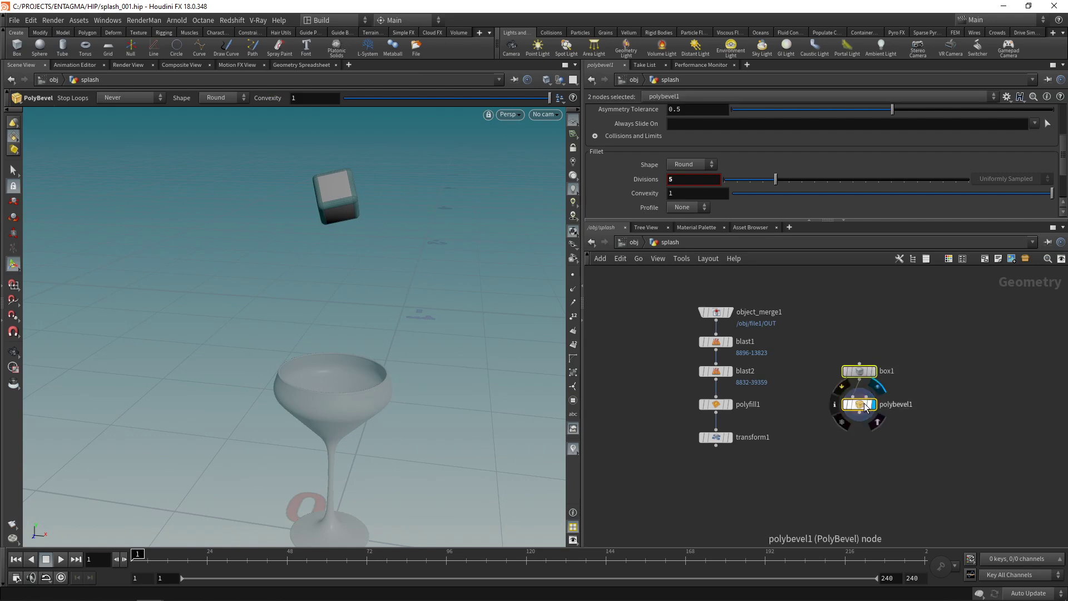
- Finish moving the box nodes down and display object_merge1 in the viewport
drag(859, 404, 850, 436)
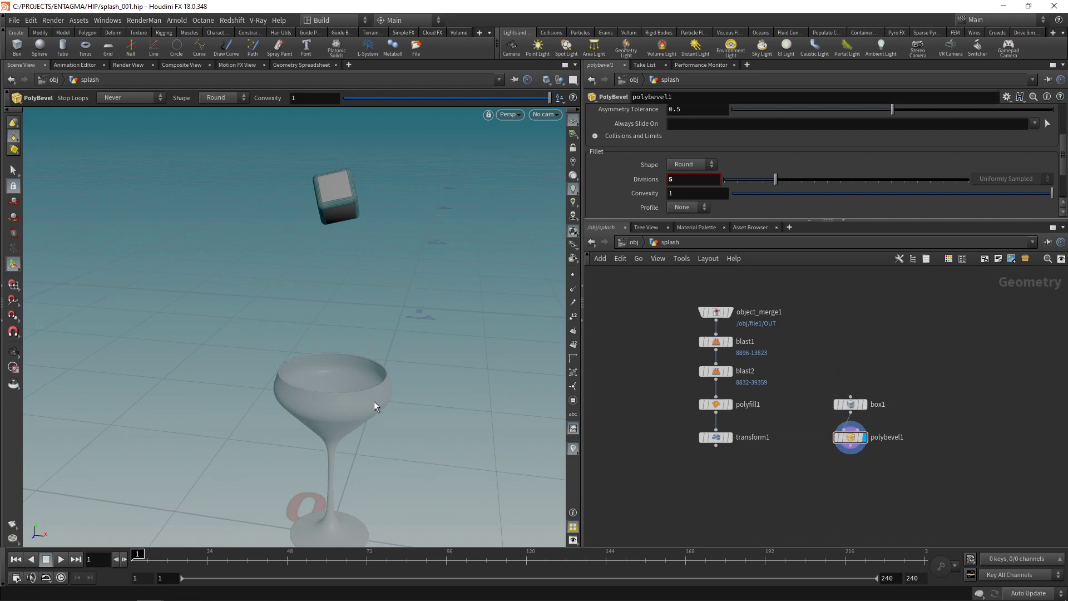
click(730, 312)
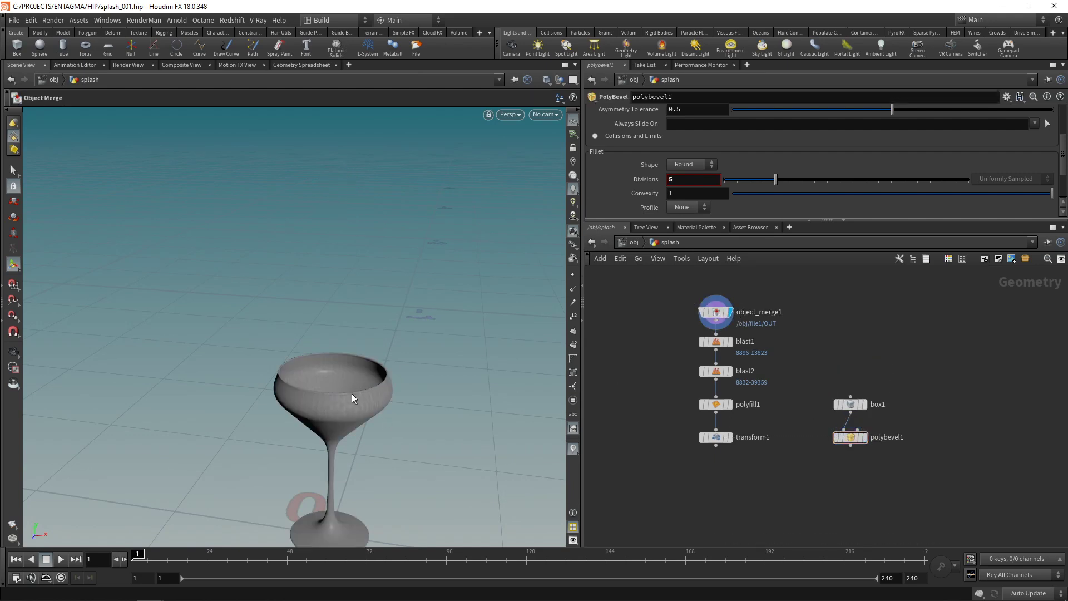
key(Escape)
drag(351, 393, 336, 326)
key(Return)
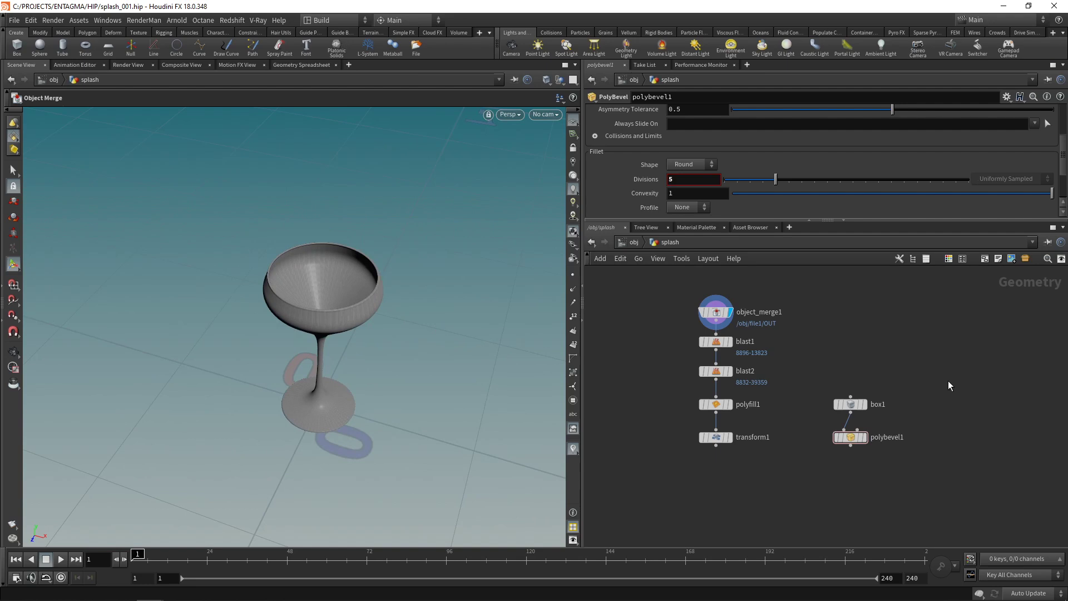
middle_drag(948, 382, 777, 387)
- Add a displayed VDB from Polygons fed by object_merge1, with Voxel Size 0.001
key(Tab)
text(vdbfr)
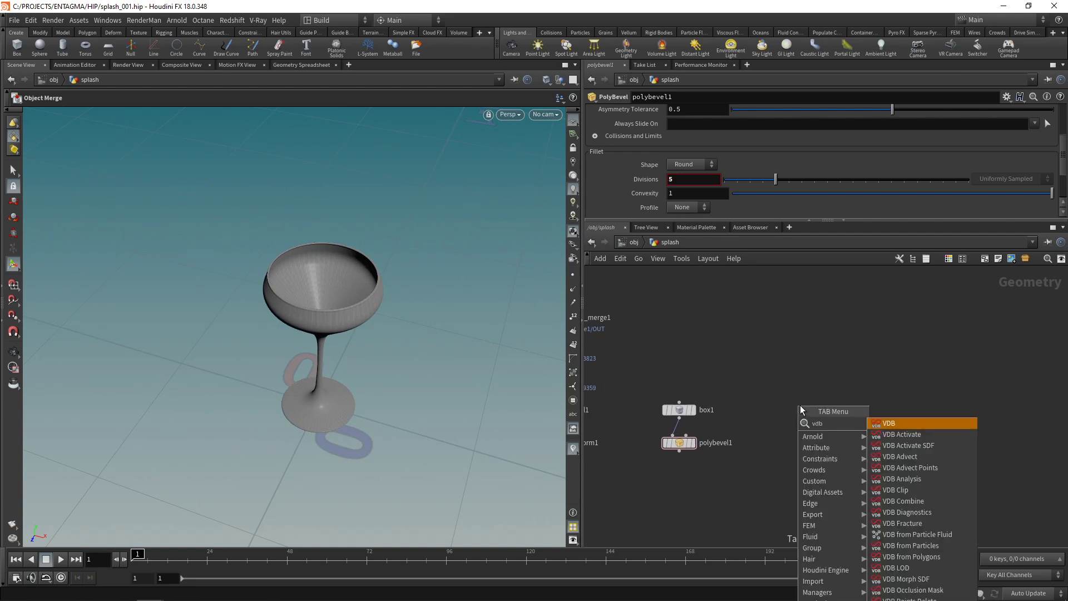
key(Down)
key(Down)
key(Down)
key(Return)
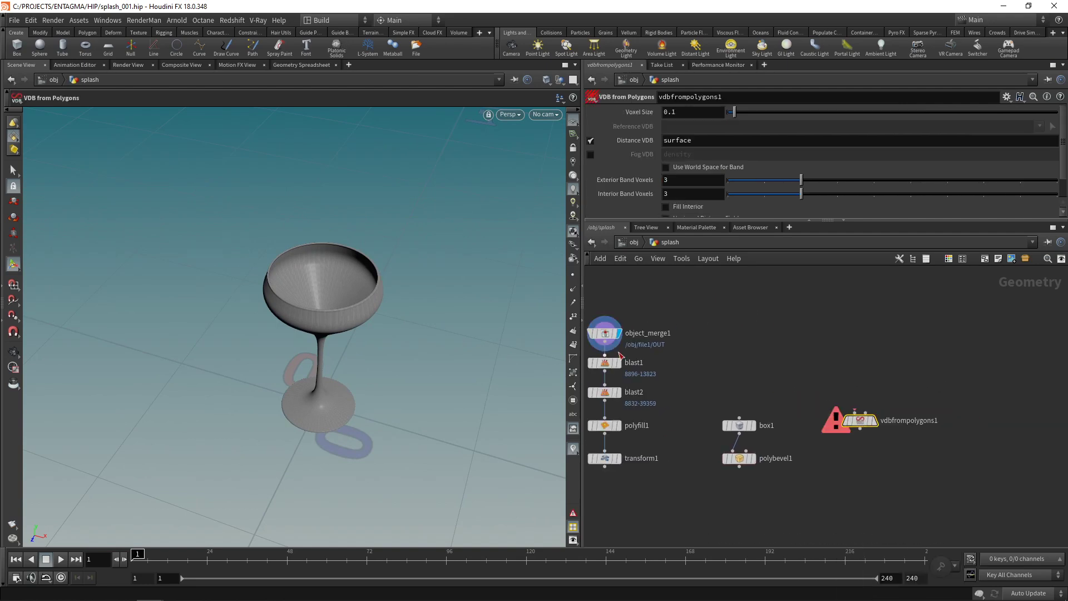
click(605, 349)
click(868, 393)
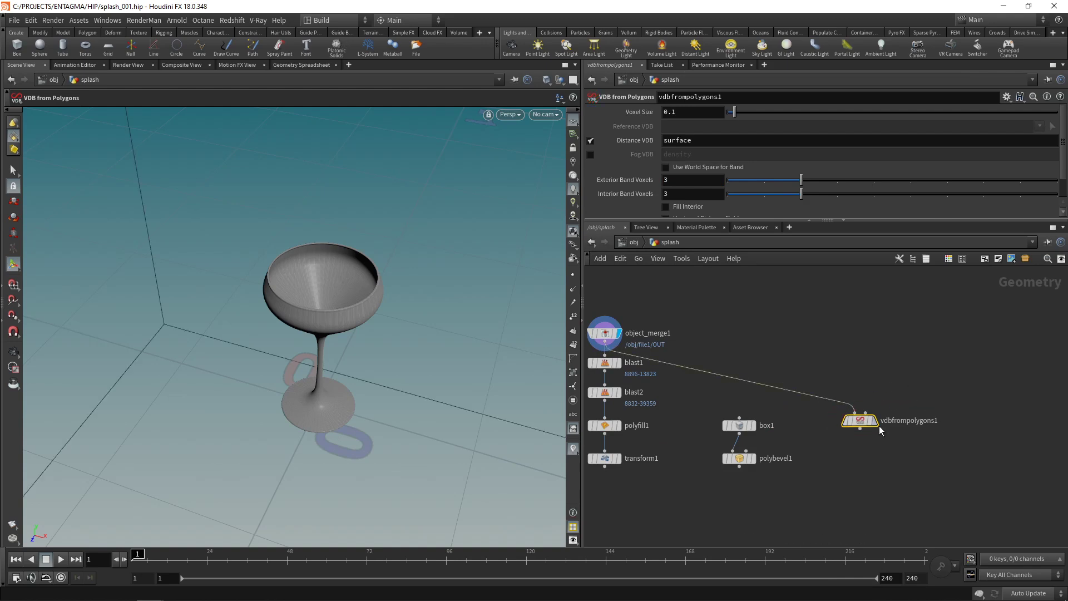
click(875, 421)
click(684, 112)
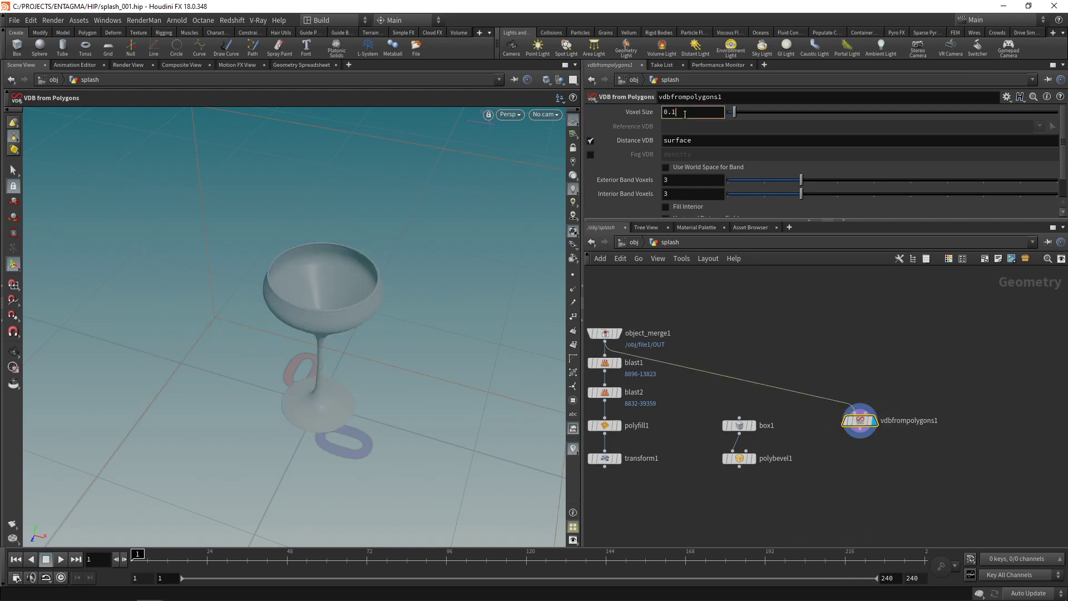
key(BackSpace)
text(001)
key(Return)
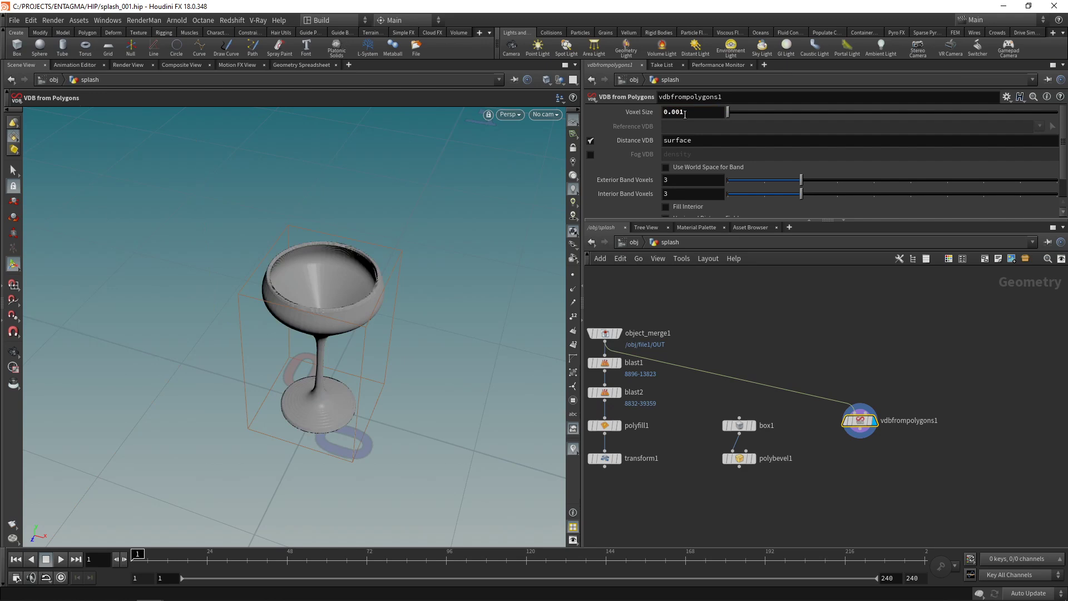
drag(328, 290, 310, 317)
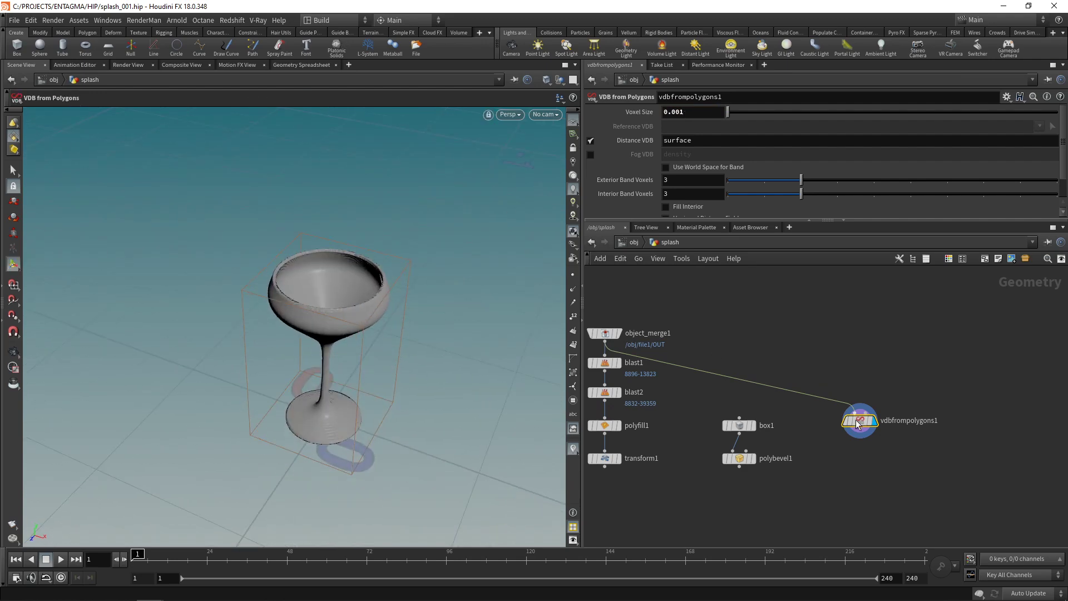
middle_drag(778, 518, 806, 498)
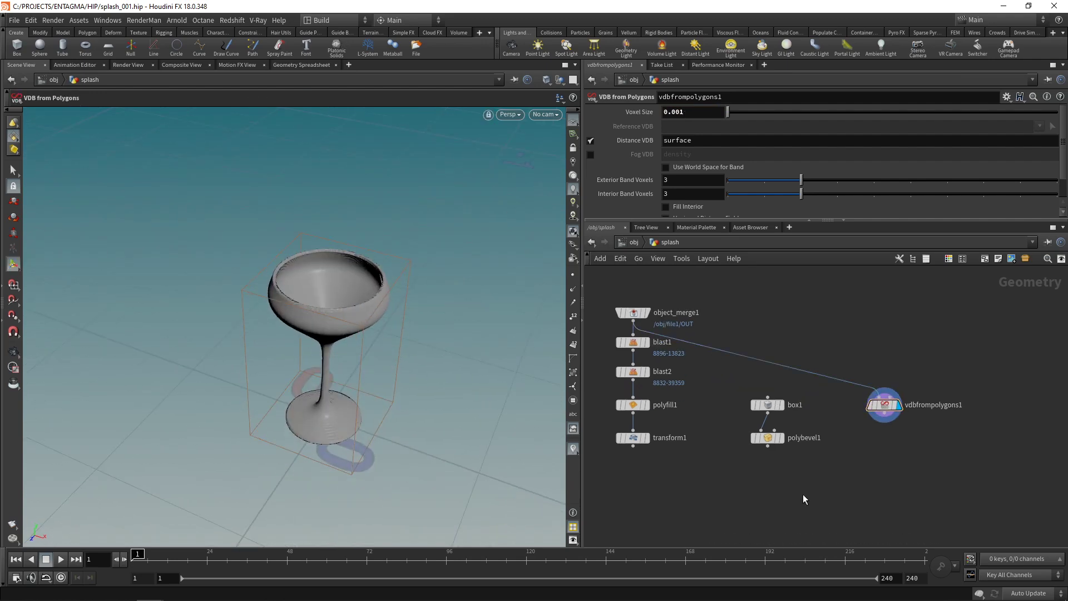
- Save the scene and place a DOP Network node, dopnet1, below the other nodes
key(ctrl+s)
key(Tab)
text(dopne)
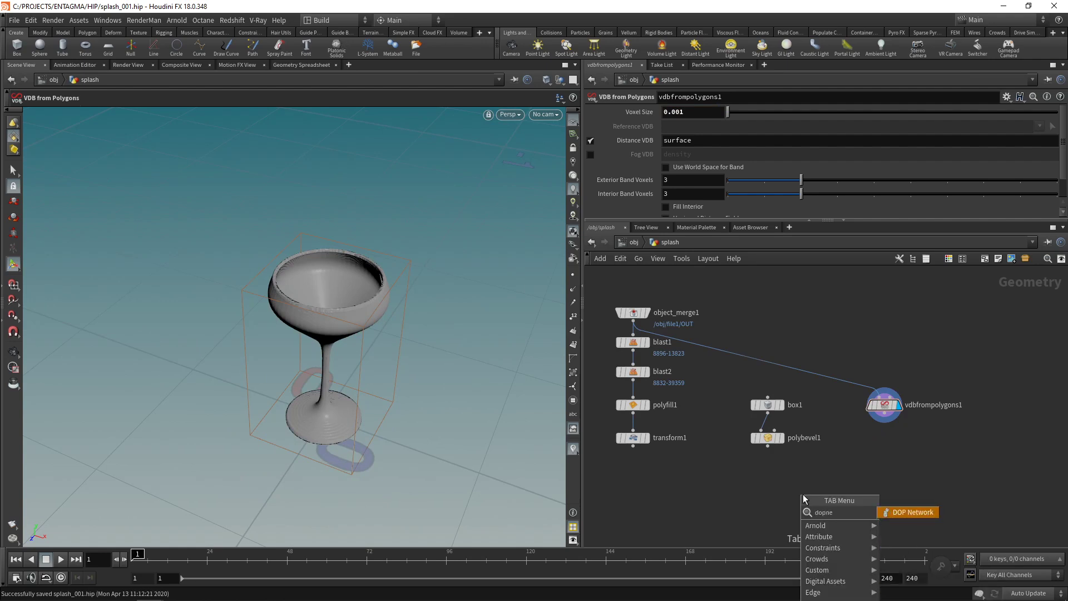
key(Return)
click(712, 512)
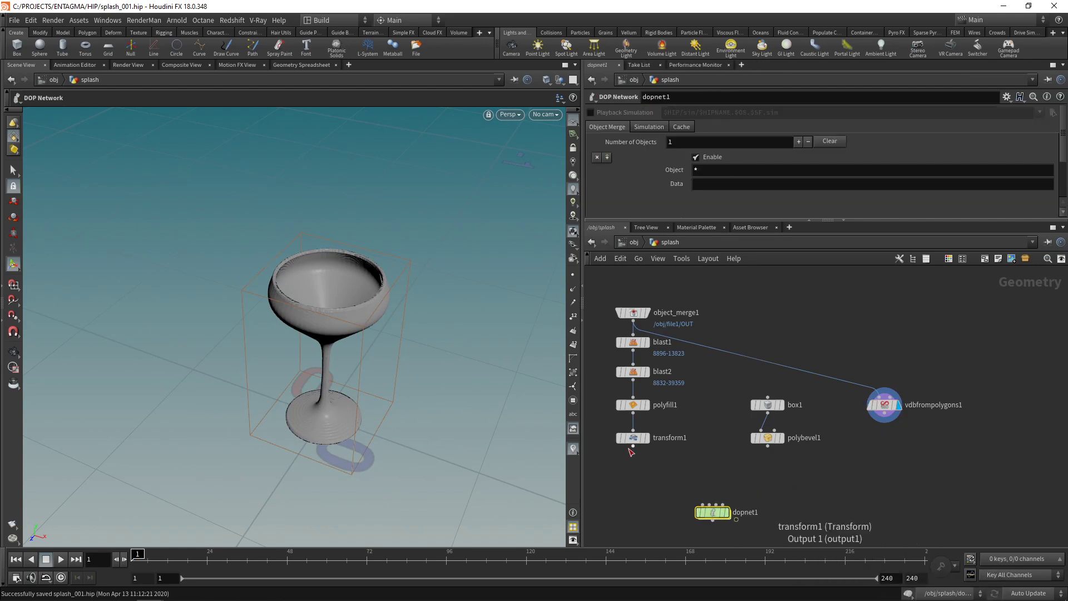
- Wire transform1, object_merge1, polybevel1 and vdbfrompolygons1 into dopnet1's inputs
drag(633, 446, 702, 505)
click(646, 438)
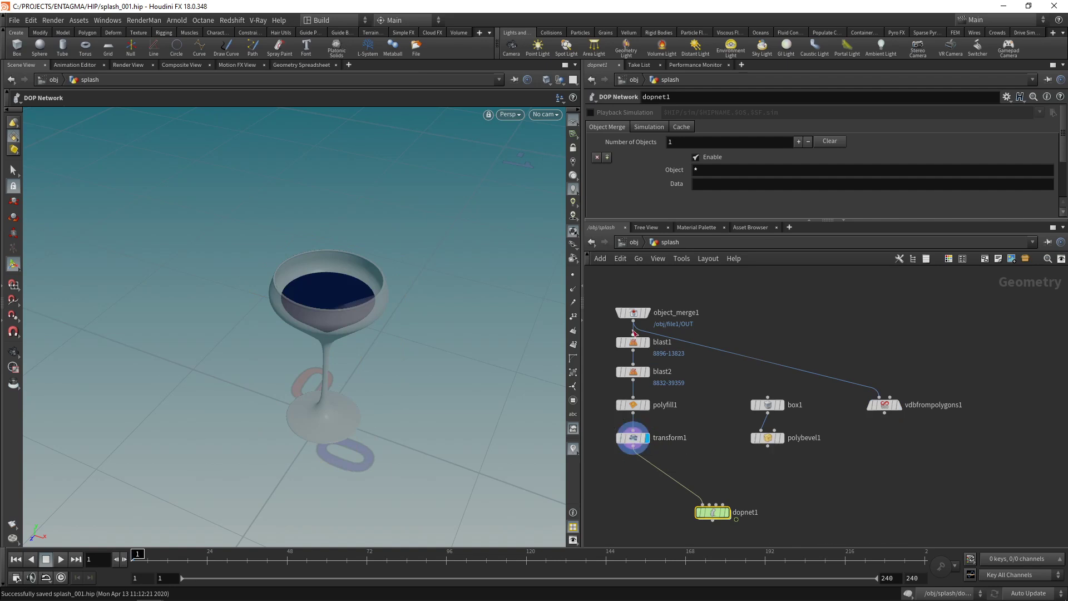
click(633, 328)
click(708, 504)
click(646, 312)
click(780, 437)
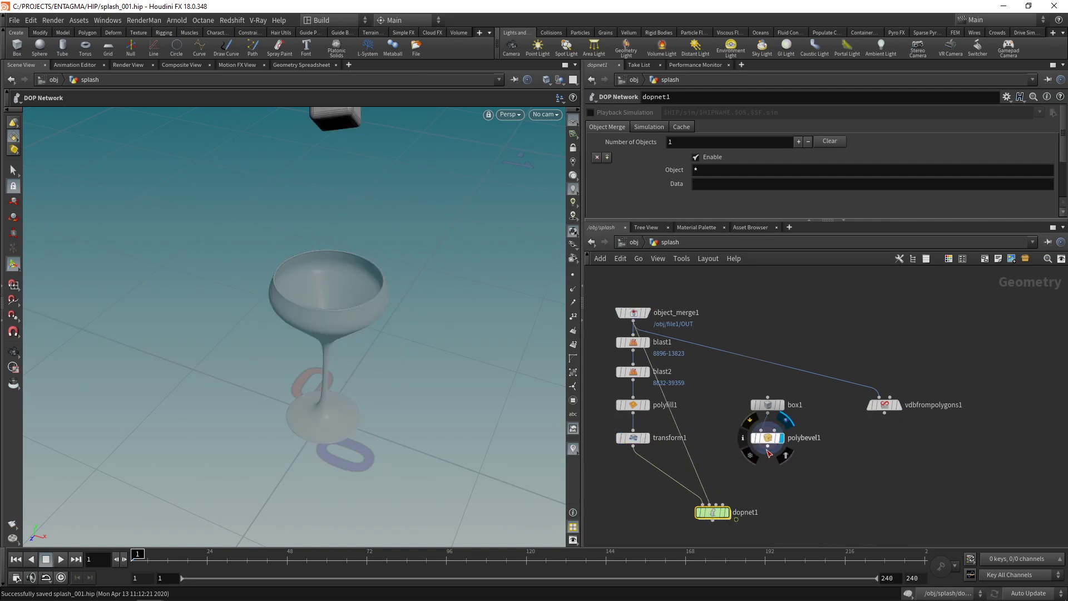
drag(768, 446, 717, 505)
click(897, 405)
click(884, 414)
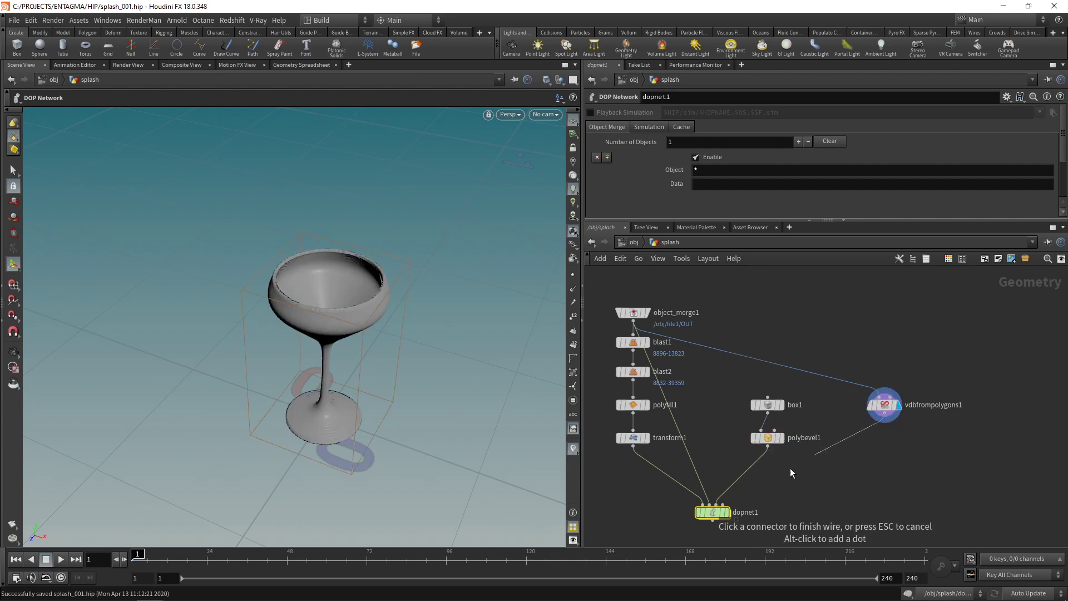
click(722, 505)
- Inside dopnet1, add a Merge node, merge1, above the output node and wire it in
double_click(734, 478)
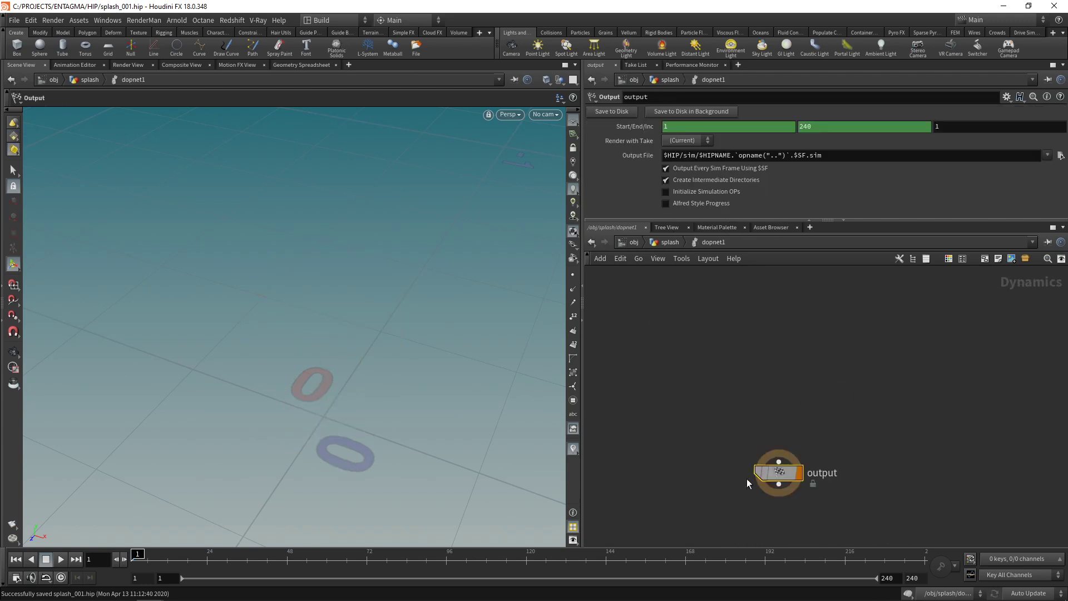
click(784, 432)
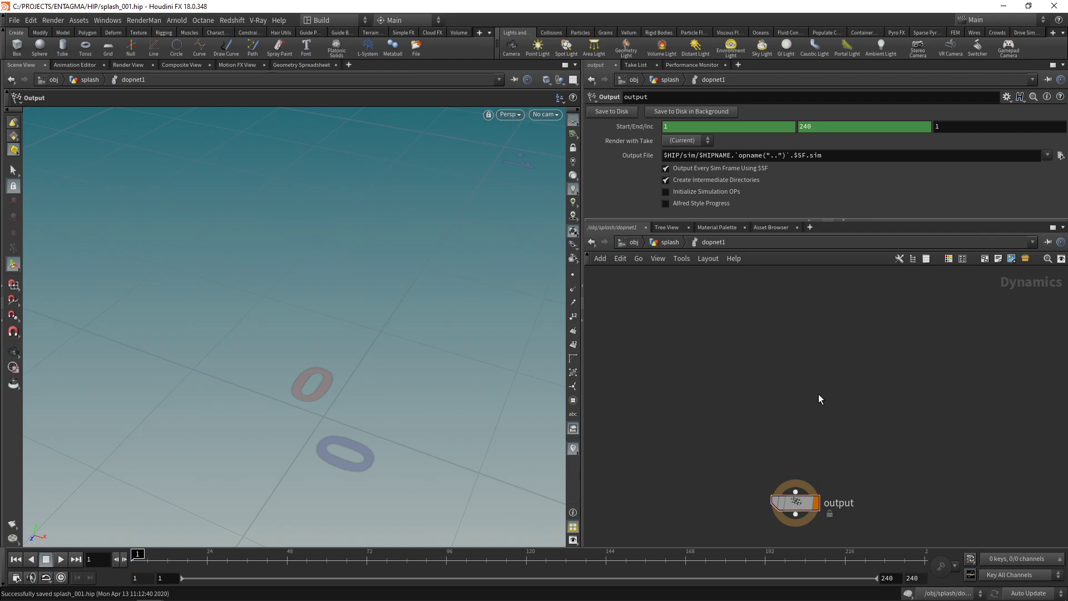
key(Tab)
text(merge)
key(Return)
click(818, 394)
drag(819, 394, 795, 387)
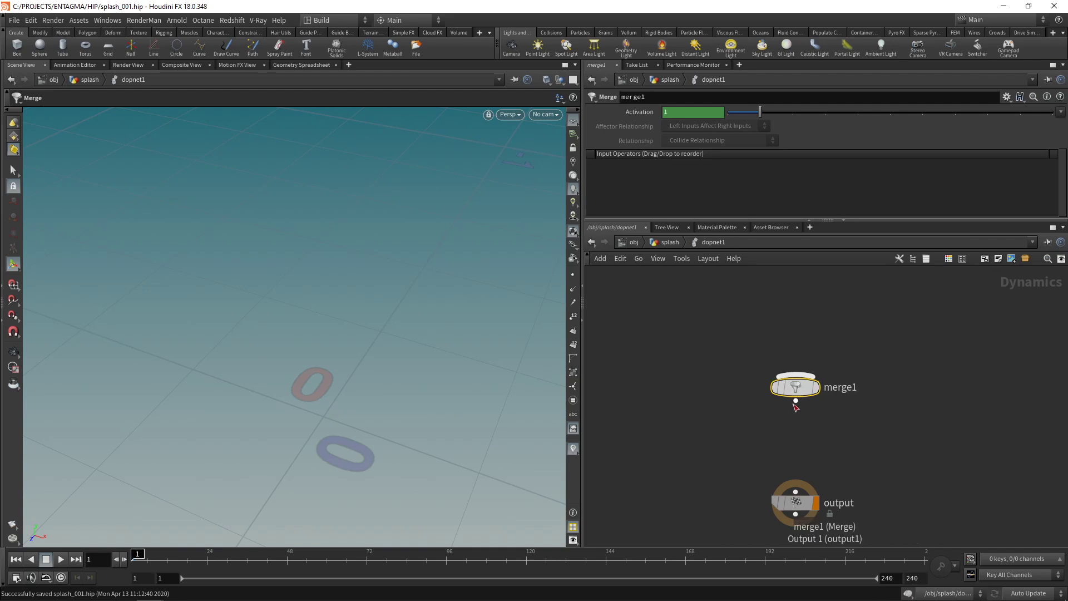
click(795, 400)
click(795, 491)
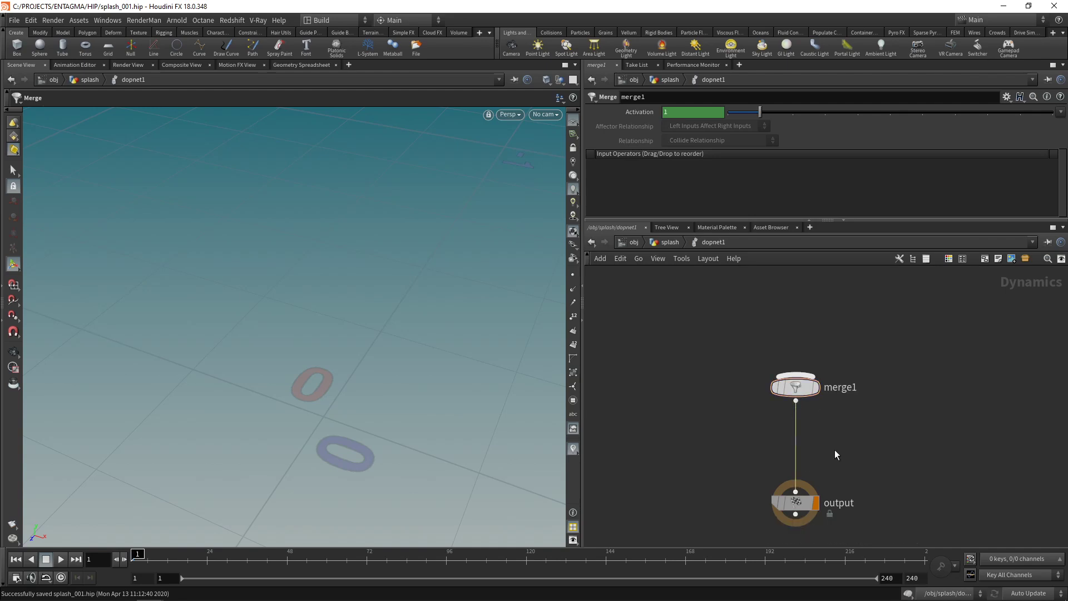
- Insert a Gravity Force node, gravity1, on the wire between merge1 and output
key(Tab)
text(grav)
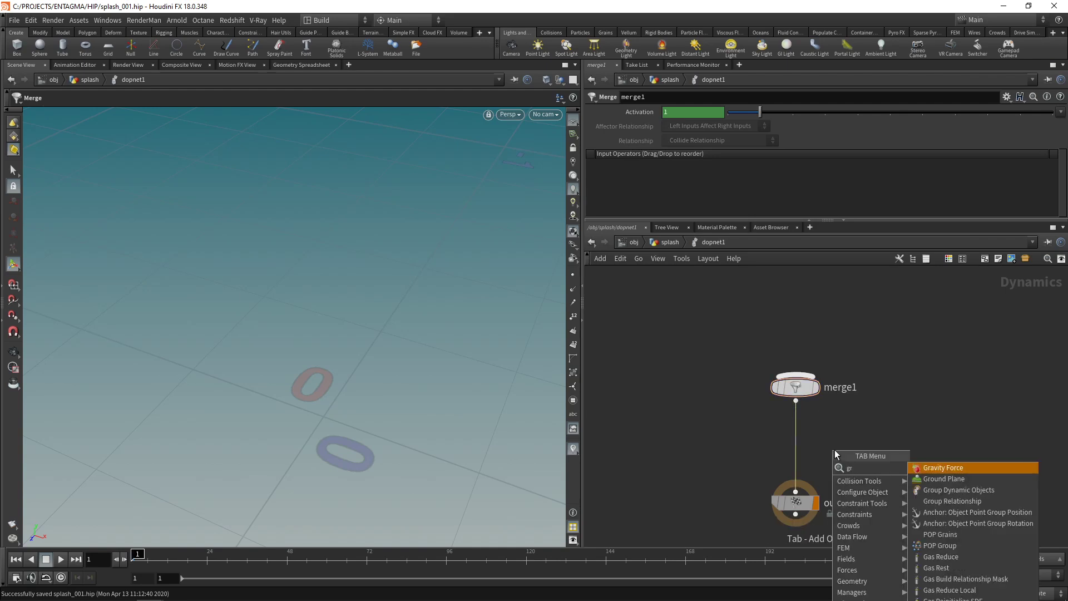
key(Return)
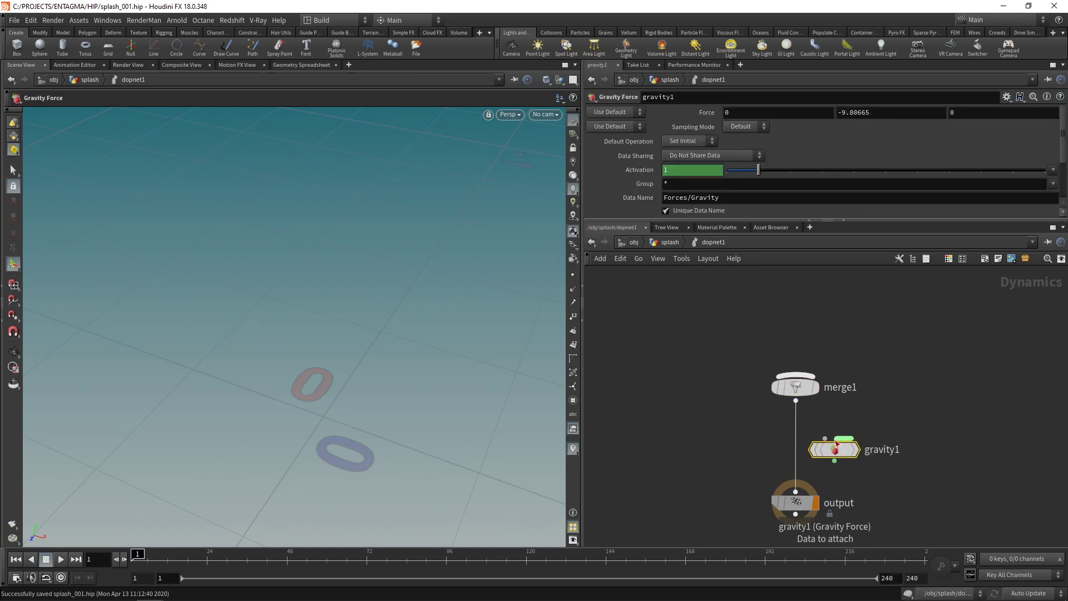
click(796, 447)
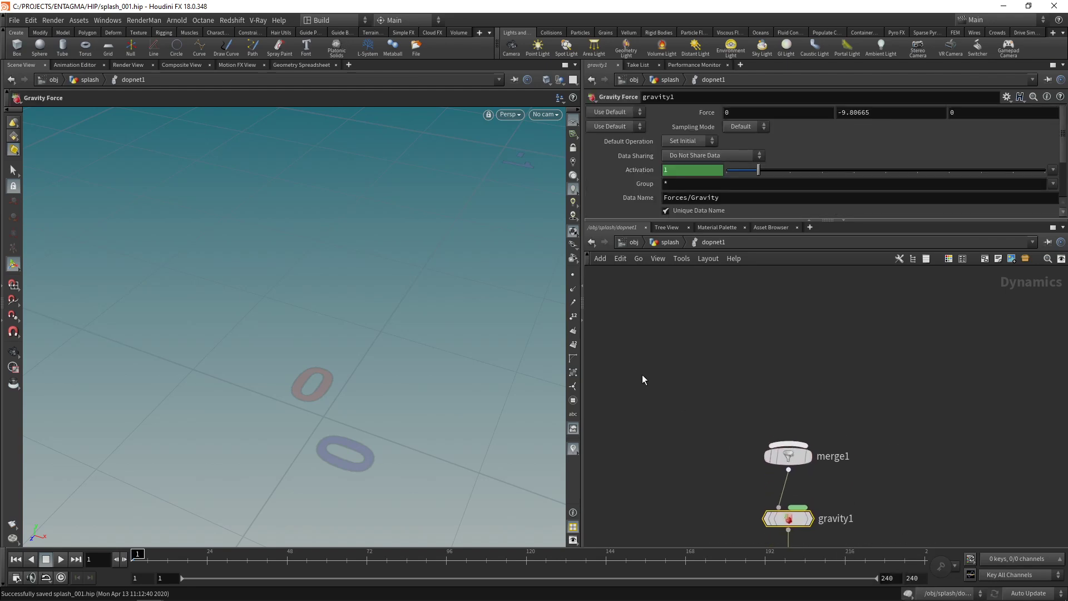
key(Tab)
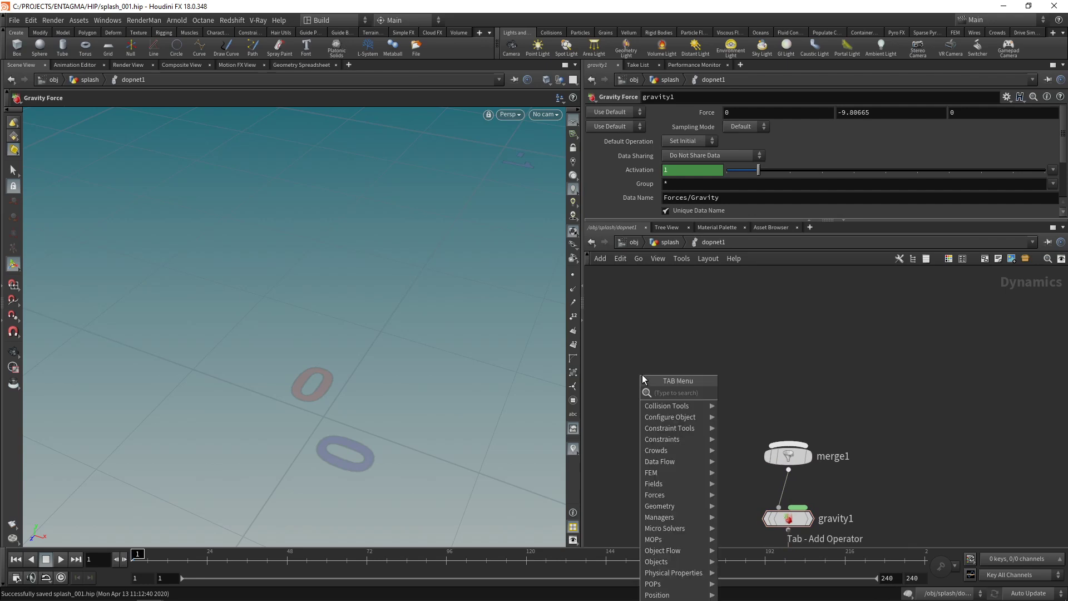
text(static)
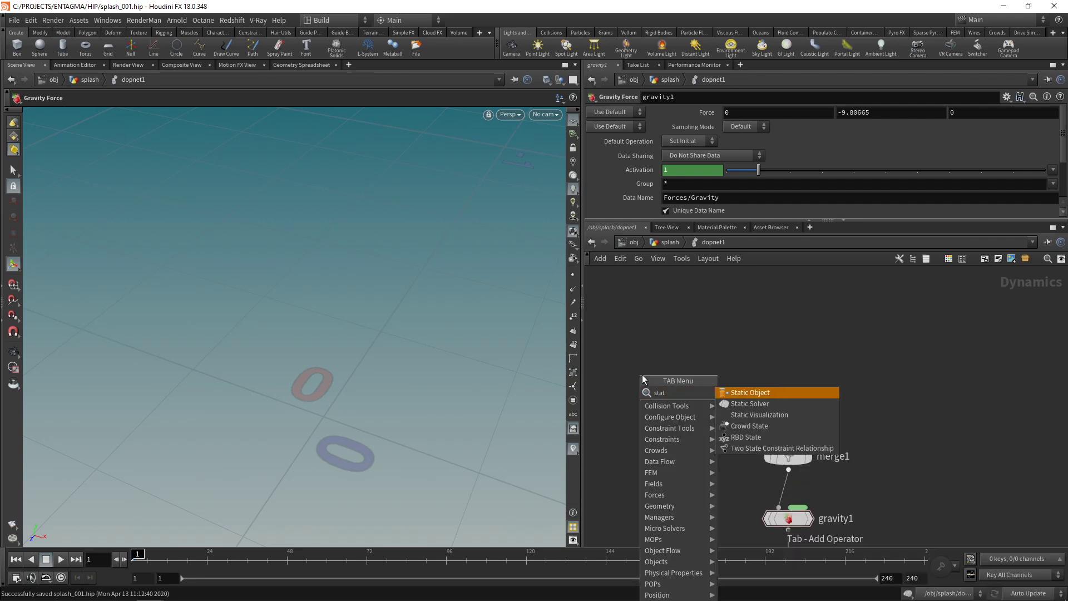
- Place a Static Object node, staticobject1, and wire it into merge1
key(Return)
click(641, 375)
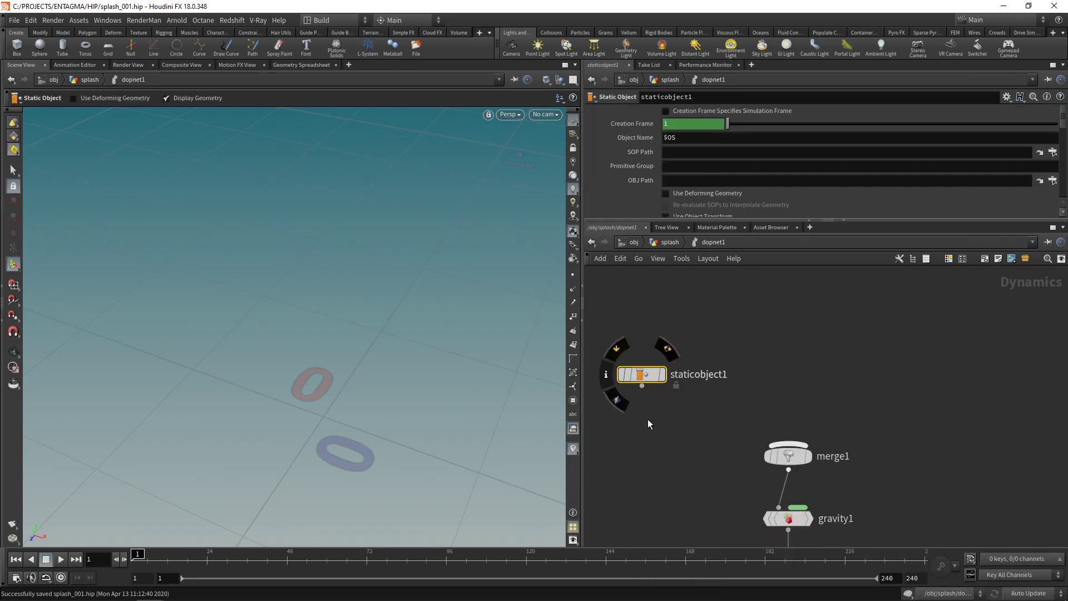
click(642, 386)
click(788, 443)
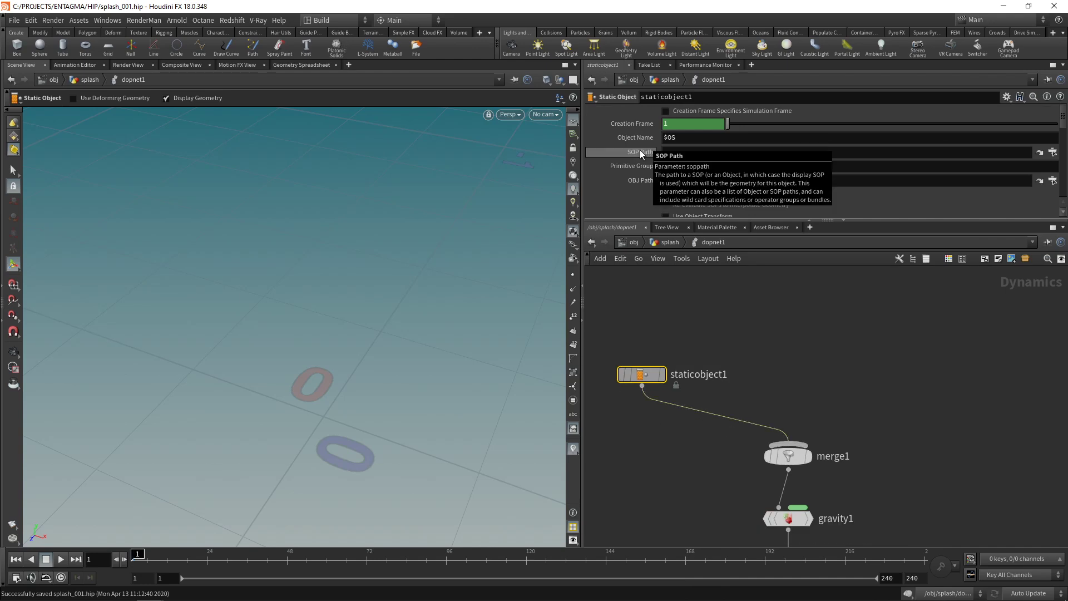
- Set staticobject1's SOP Path to the expression opinputpath("../",1) to bring in the glass
click(1052, 152)
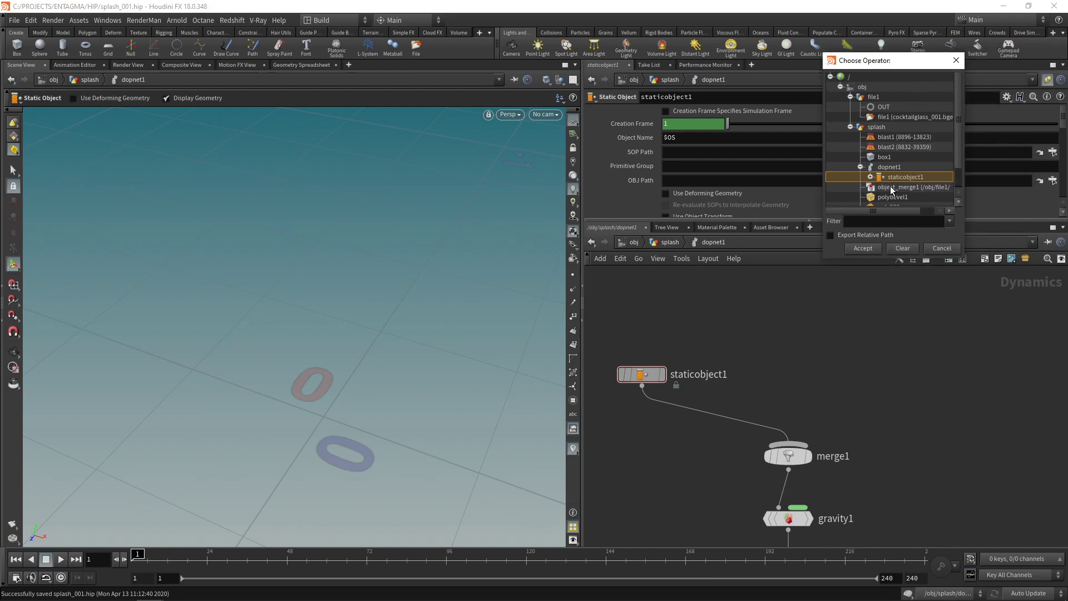
click(942, 248)
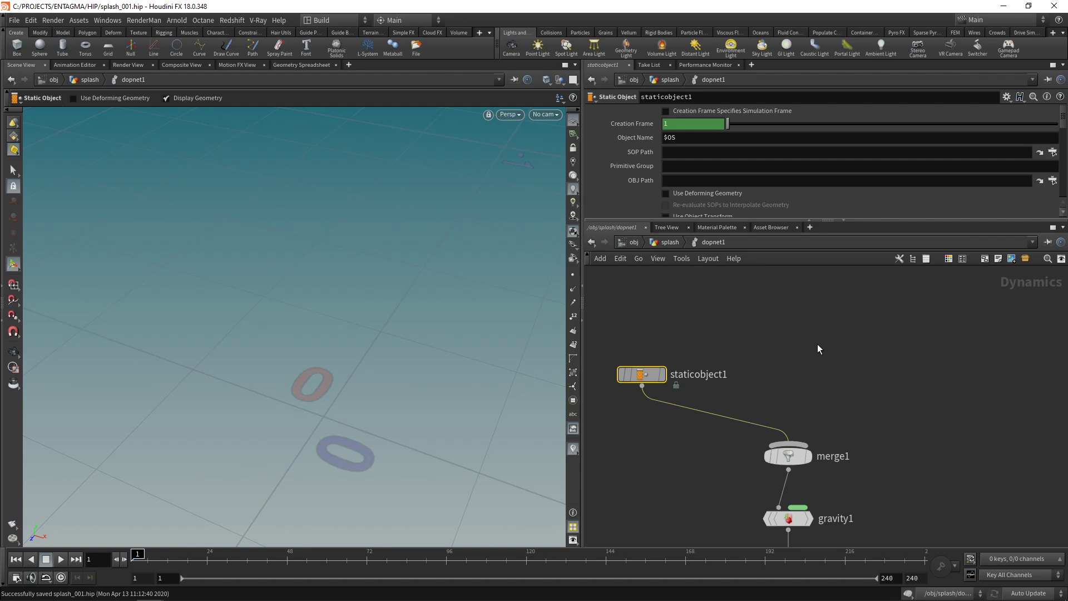
key(u)
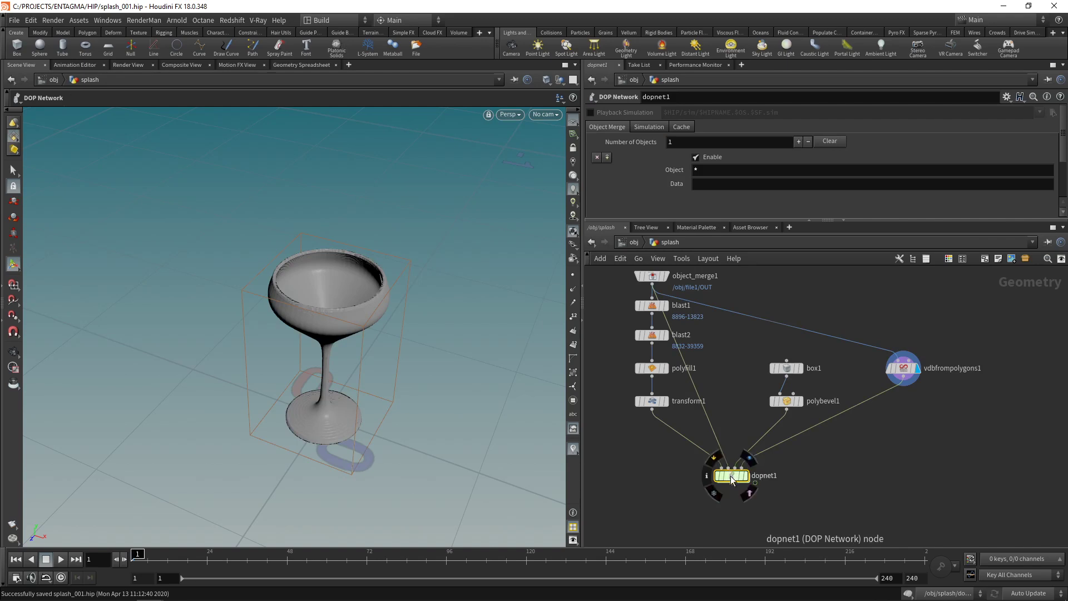
double_click(729, 476)
click(701, 152)
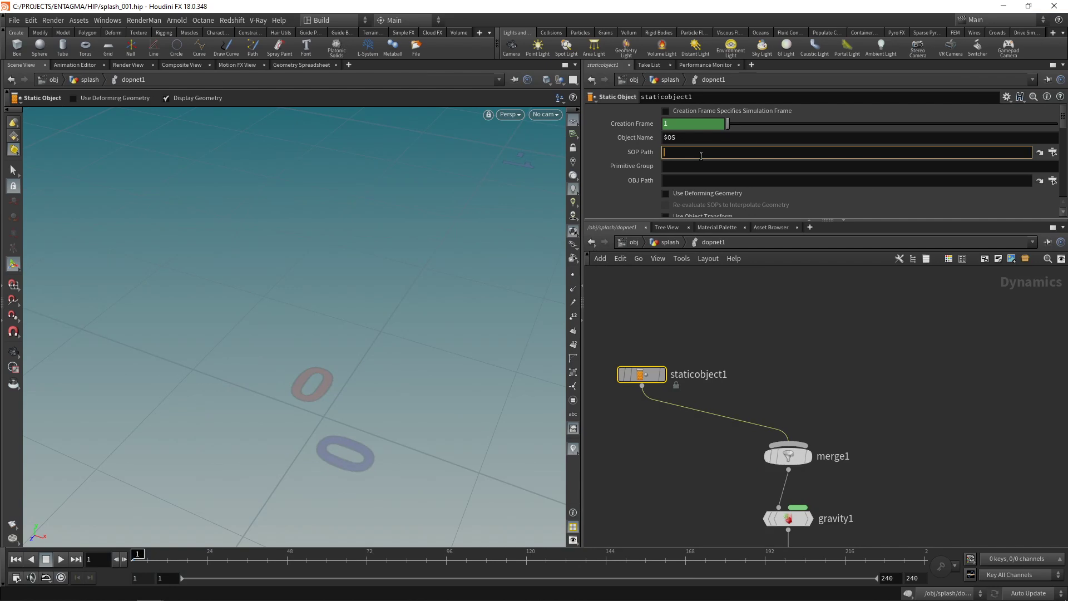
text(`opinputpath("../",1)`)
double_click(740, 153)
key(End)
key(Return)
- Give the glass volume-based, volume-sampled collisions divided by size with Division Size 0.001
drag(828, 220, 827, 392)
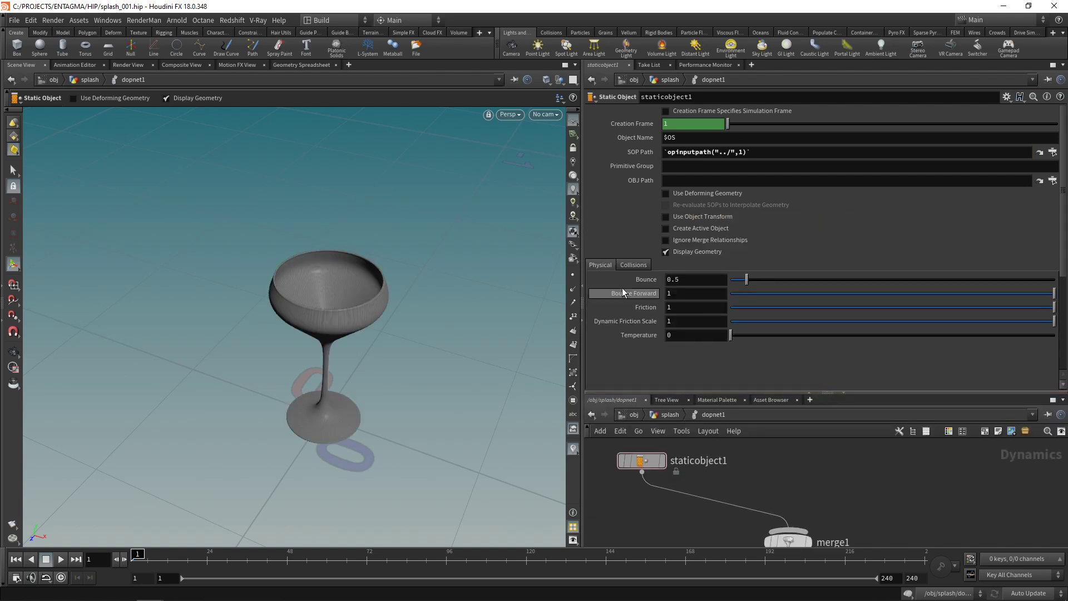
click(632, 265)
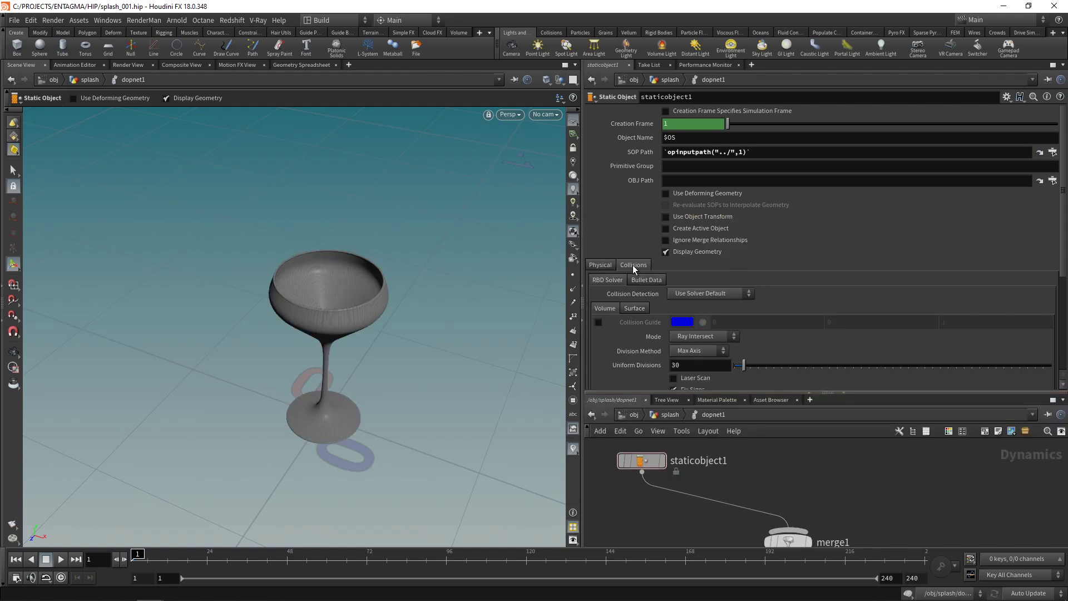
click(706, 293)
click(706, 305)
click(718, 336)
click(721, 416)
click(717, 352)
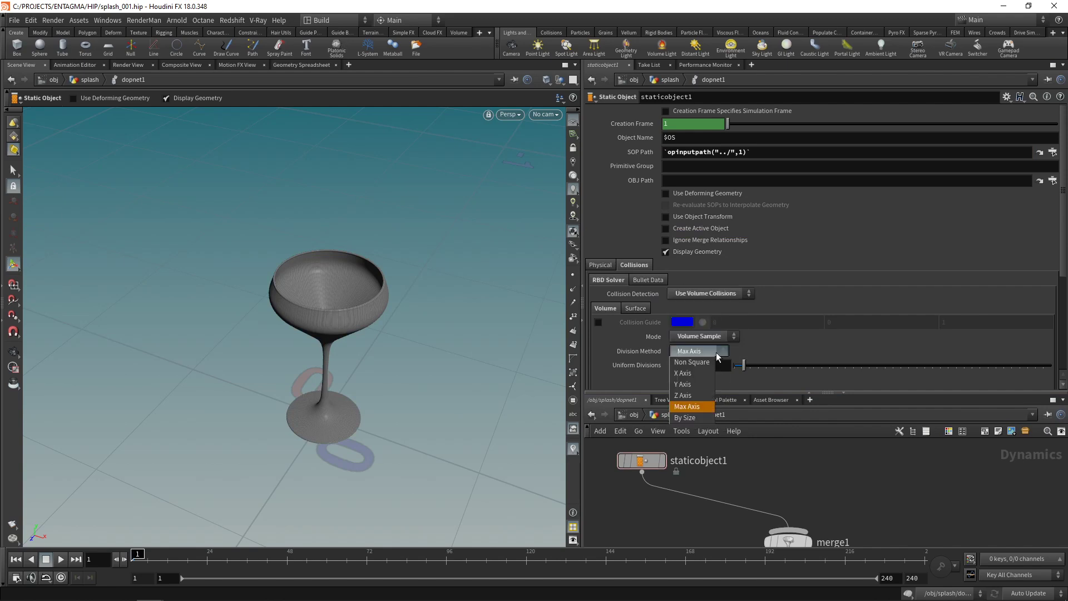
click(701, 418)
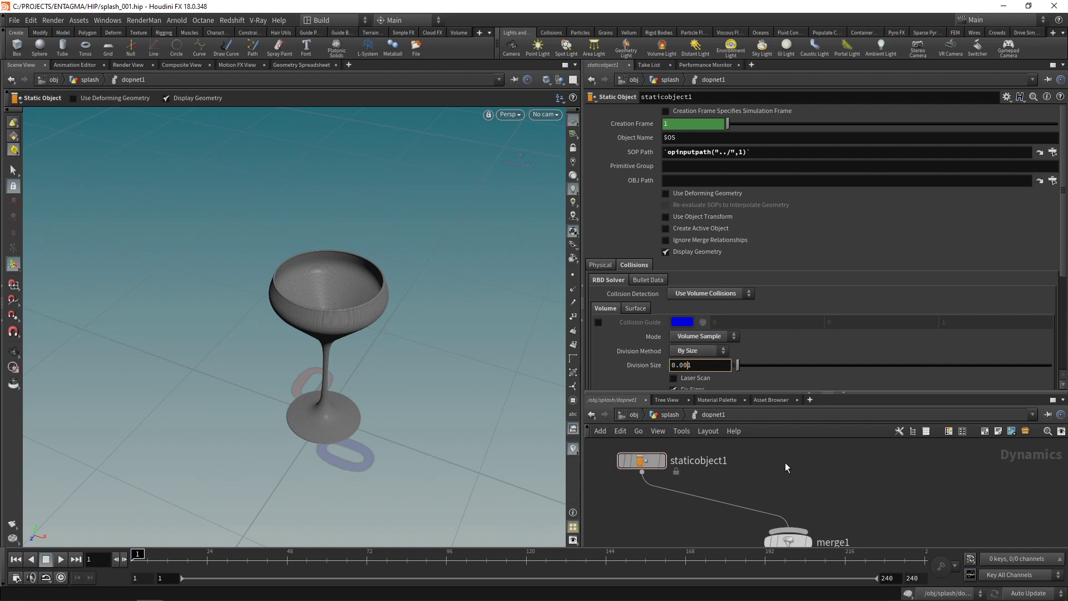
text(0)
key(Return)
- Set staticobject1's Proxy Volume to `opinputpath("../",3)`, the VDB surface input
key(u)
click(859, 484)
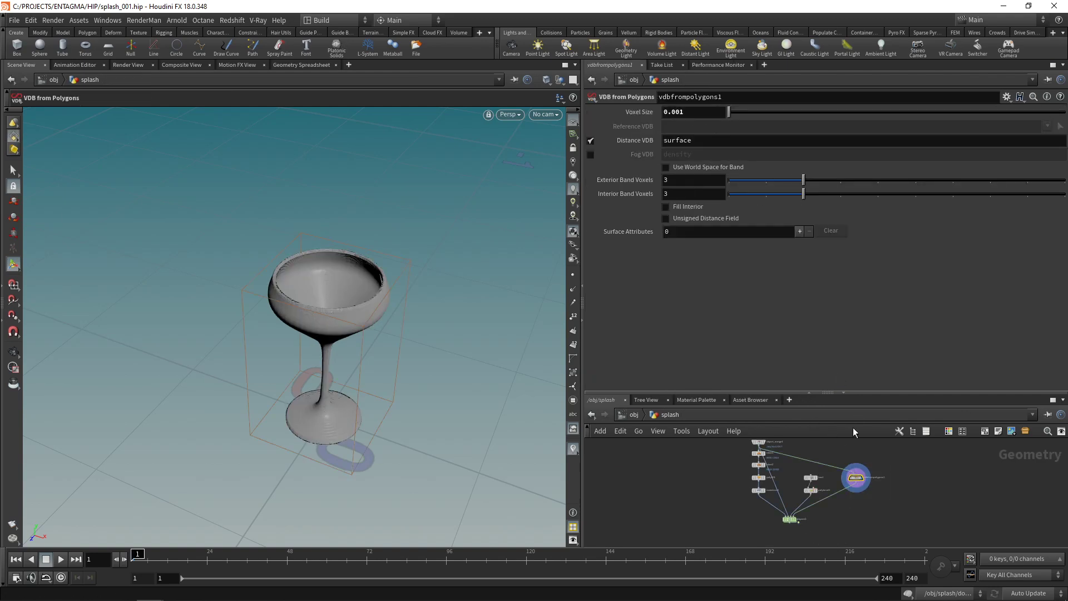
scroll(782, 507, up, 5)
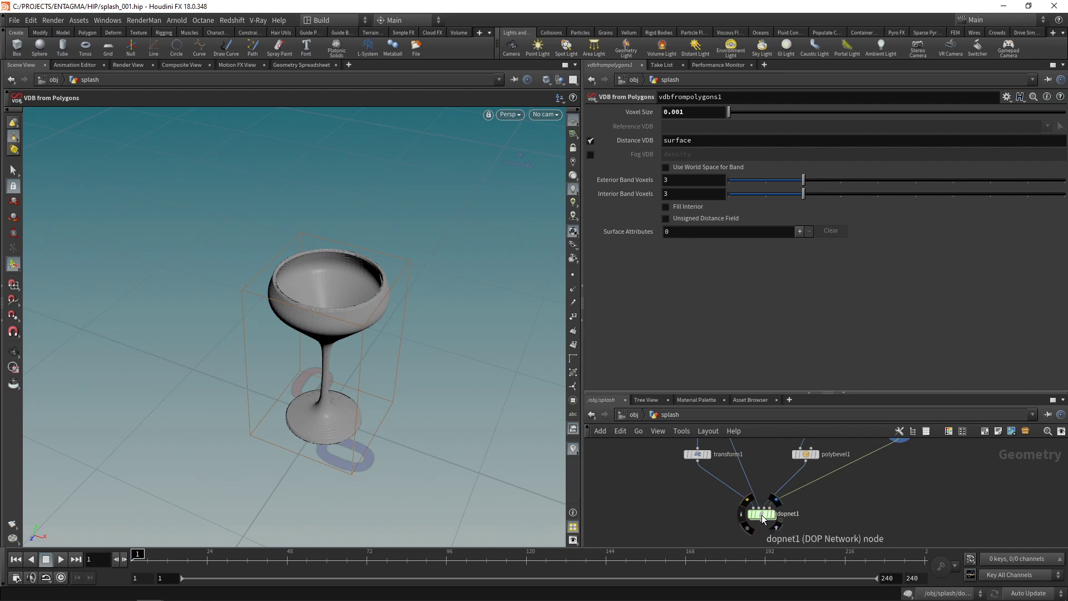
double_click(762, 513)
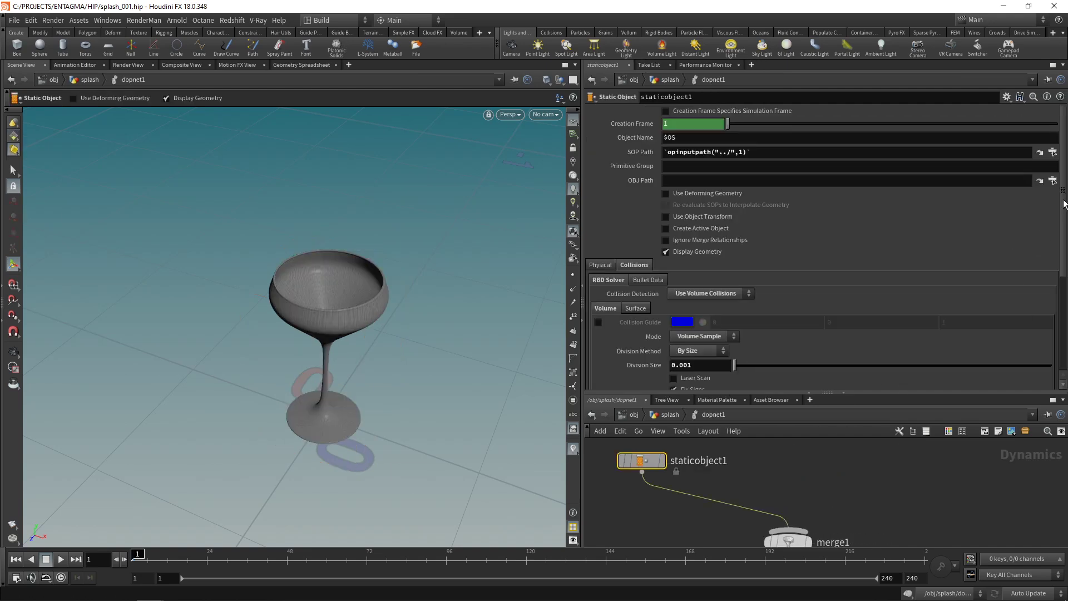
scroll(1054, 324, down, 5)
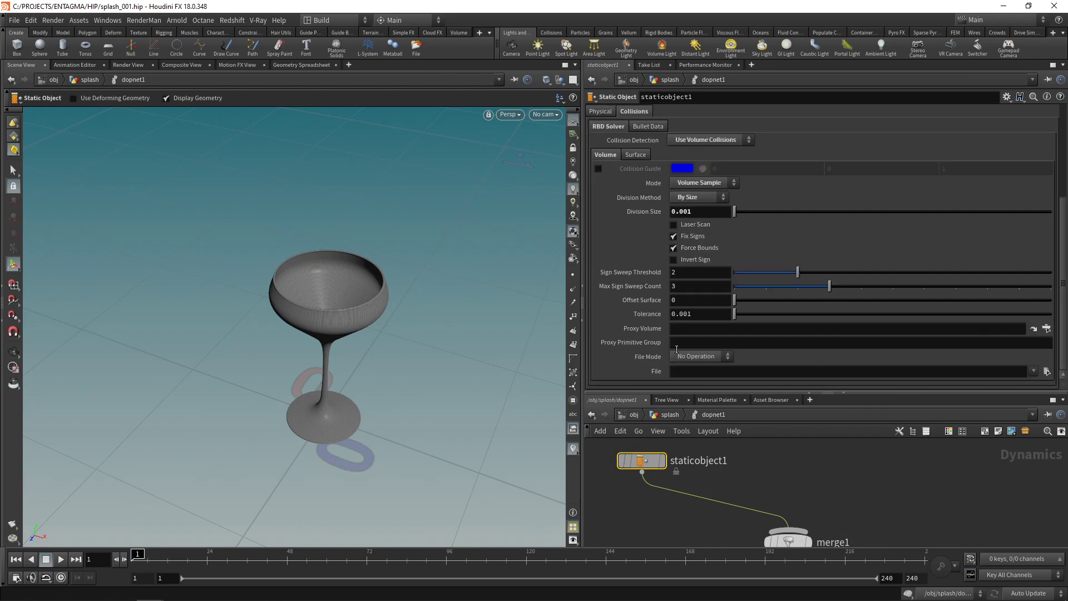
click(674, 329)
text(`opinputpath("../",3)
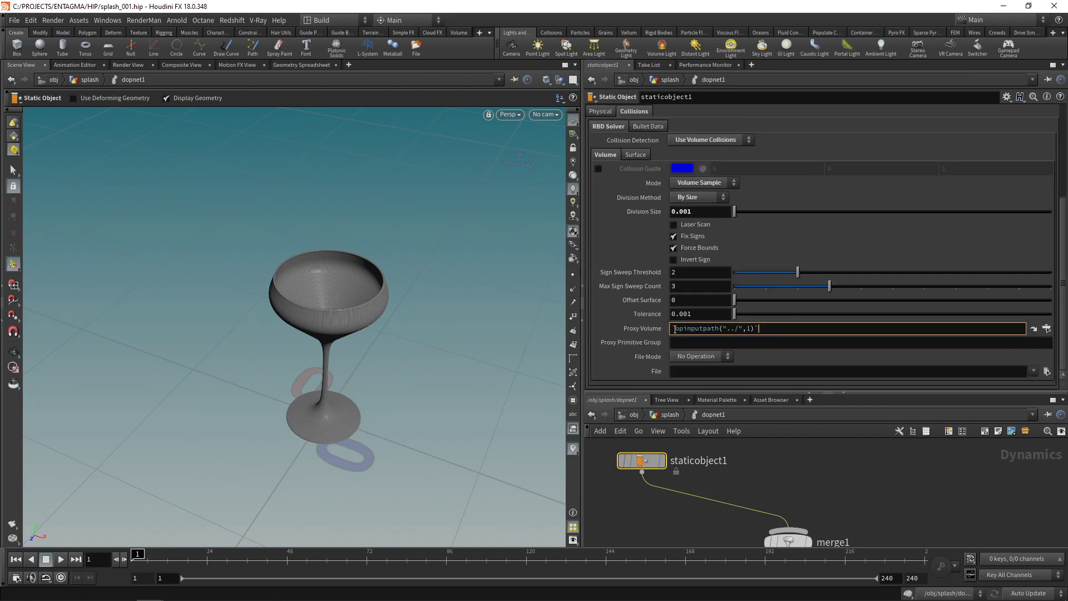
key(Return)
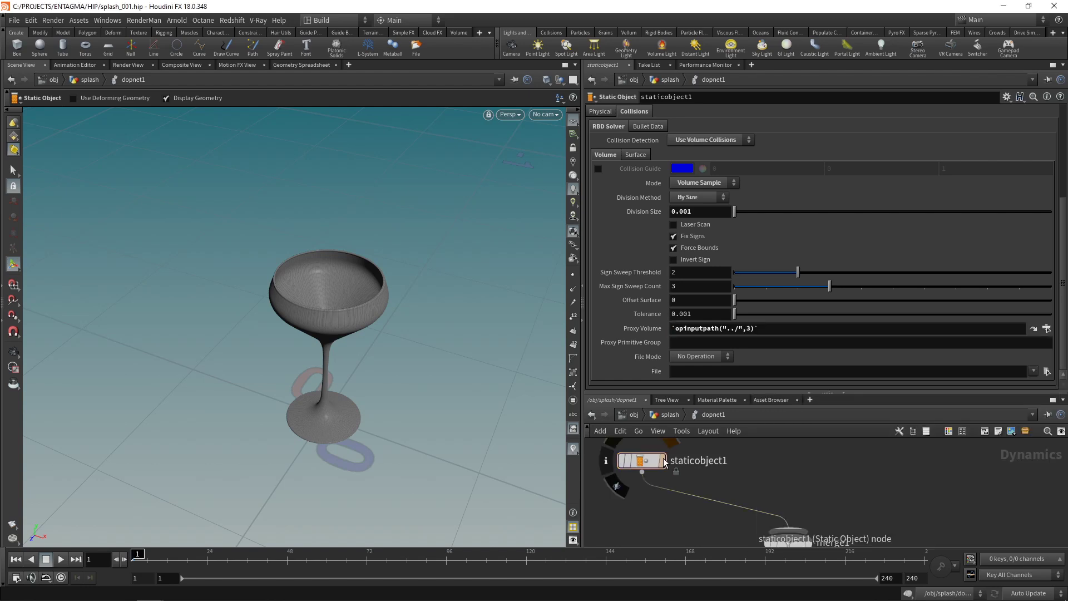
- Hide the glass's display geometry and show its collision guide instead
scroll(715, 247, up, 5)
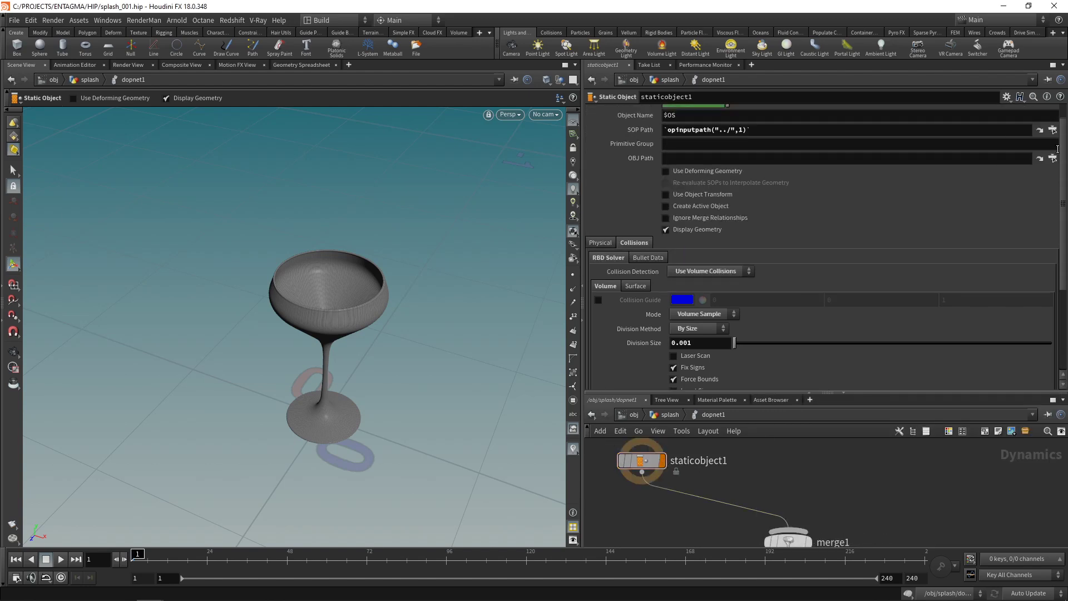
click(666, 251)
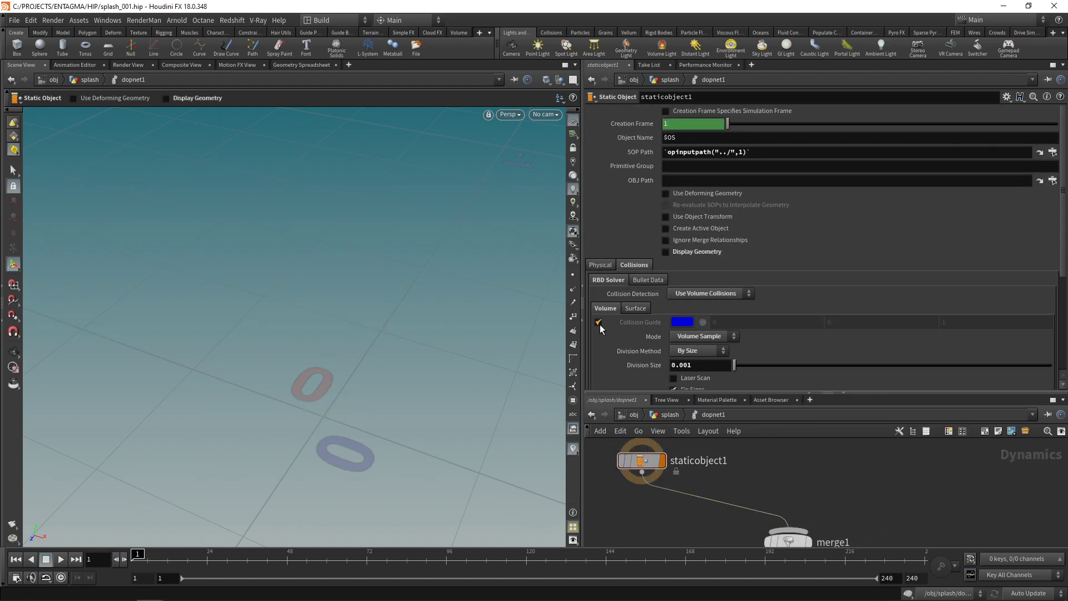
click(598, 322)
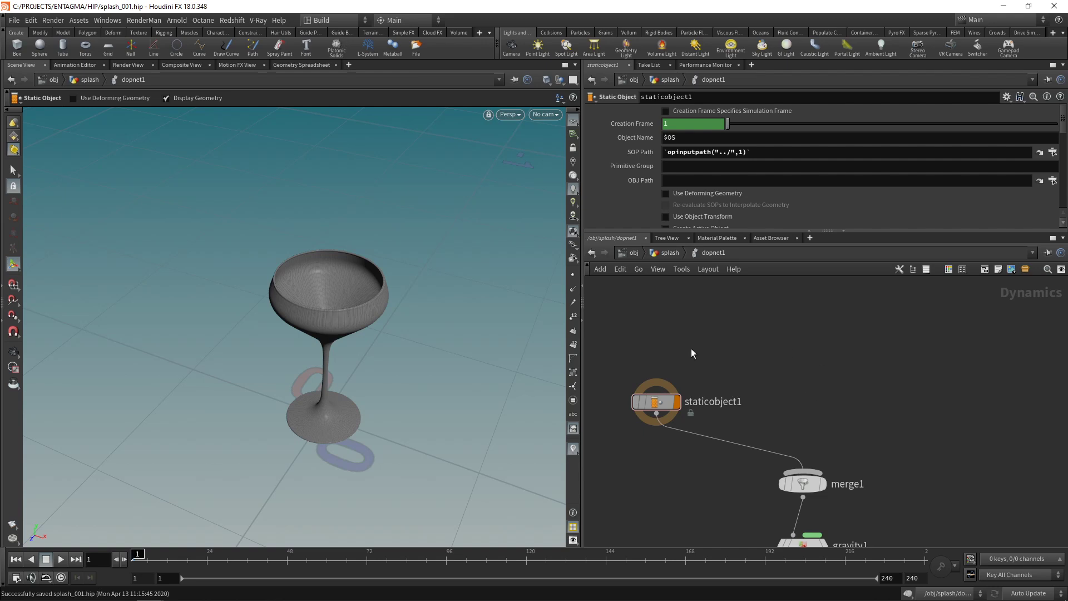
- Play the simulation as a test, stop it, and enable real-time playback
click(59, 559)
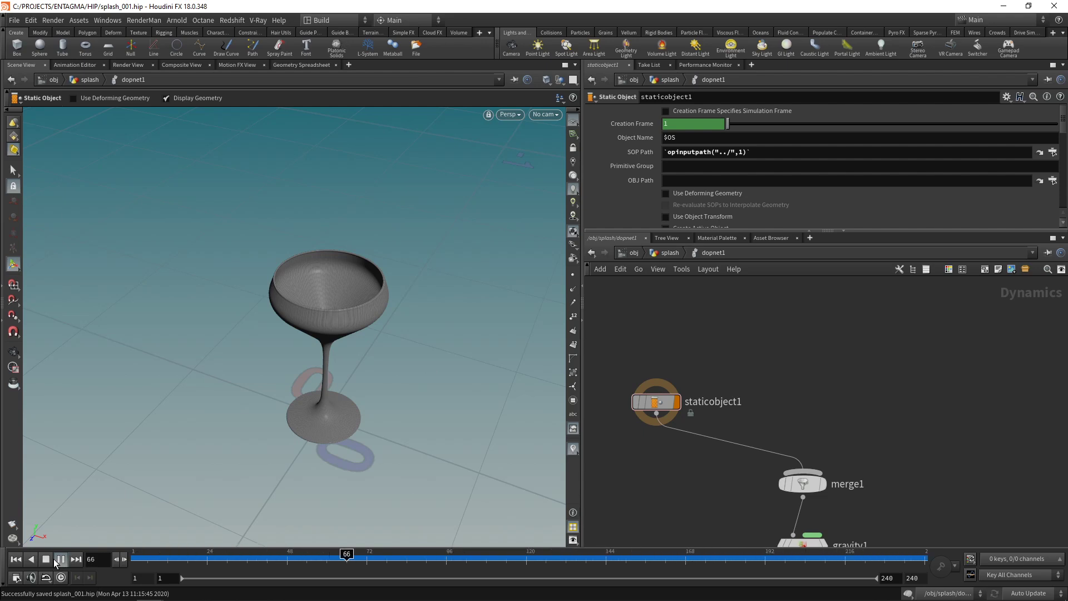
click(47, 559)
click(60, 577)
- Add a Rigid Body Solver above merge1 with an RBD Object wired into it
key(Tab)
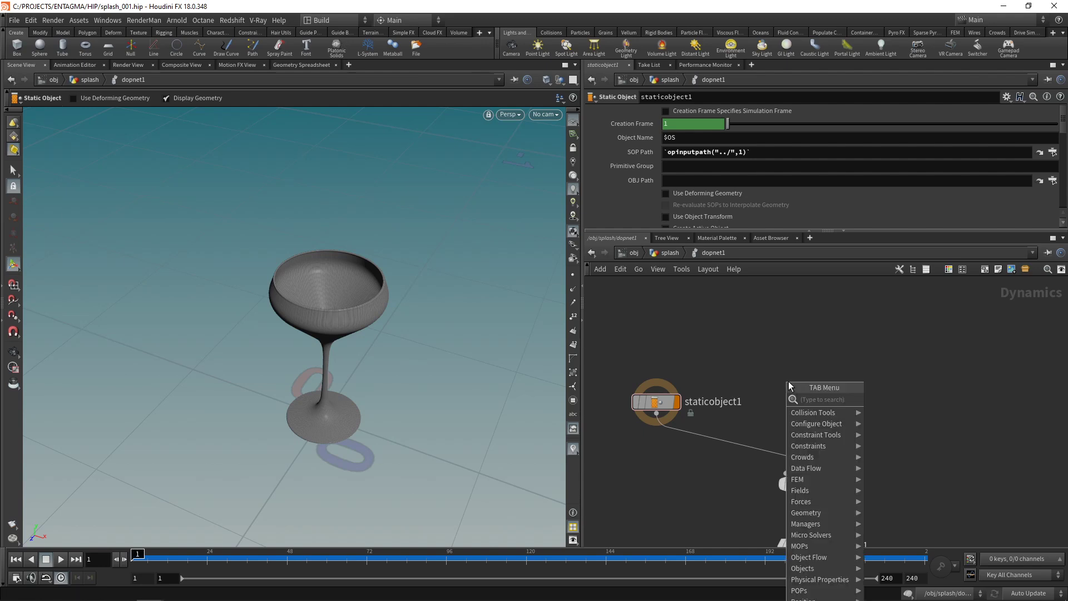
text(rigi)
key(Return)
click(789, 382)
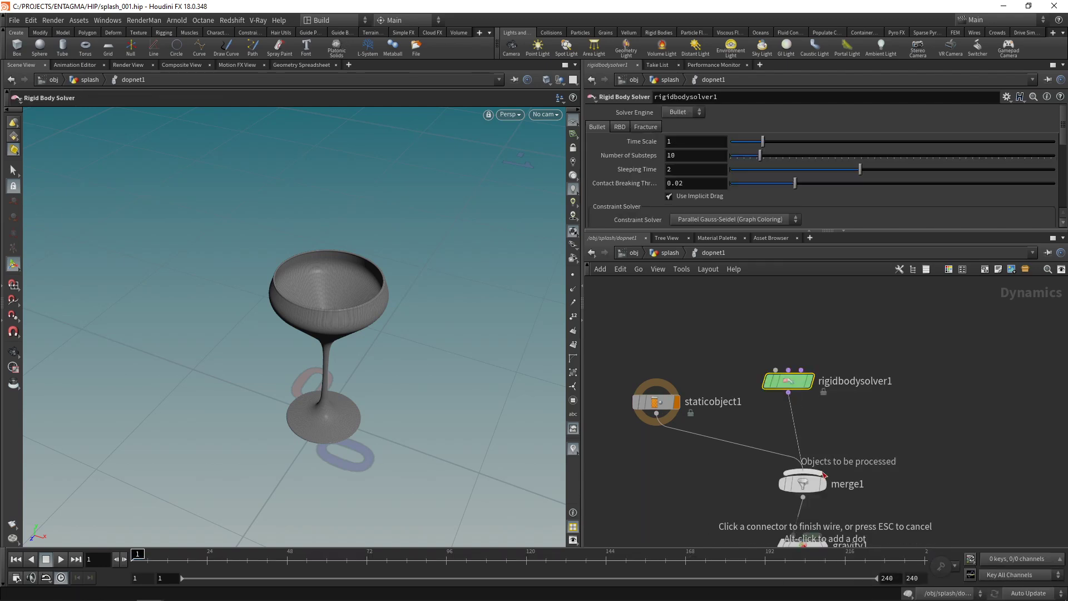
key(Tab)
text(rbd)
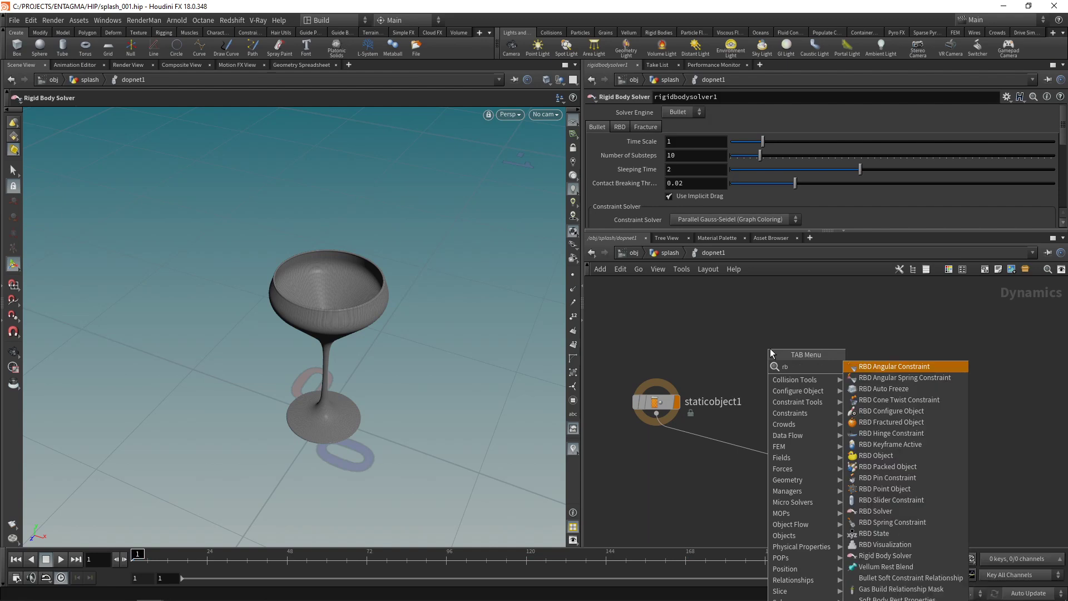
key(Down)
key(Down)
key(Down)
key(Down)
key(Down)
key(Down)
key(Down)
key(Down)
key(Return)
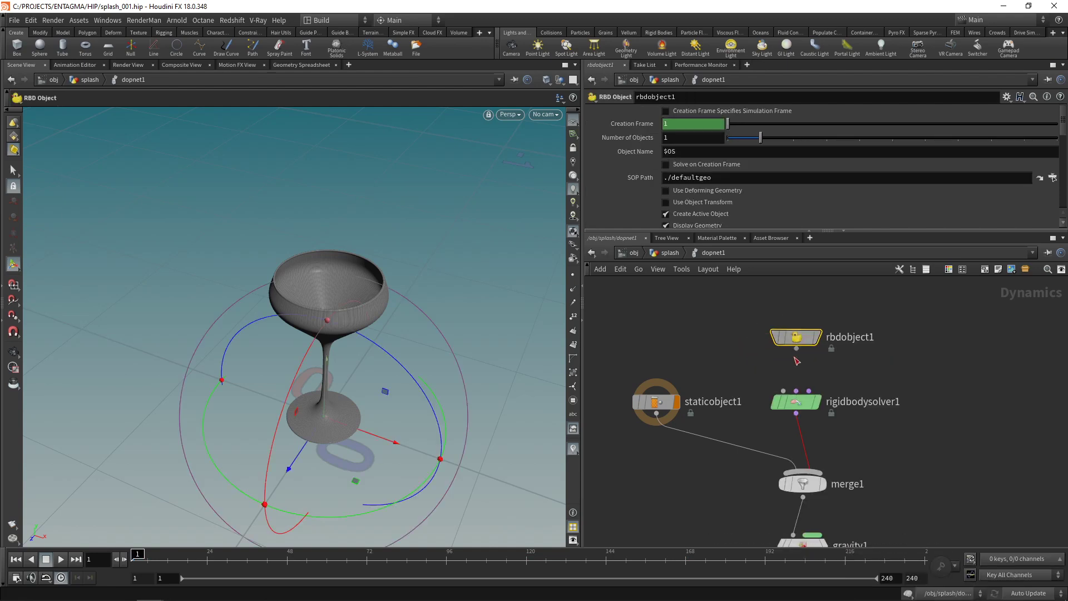
click(800, 340)
- Set rbdobject1's SOP Path to `opinputpath("../",2)` to bring in the ice cube
click(729, 178)
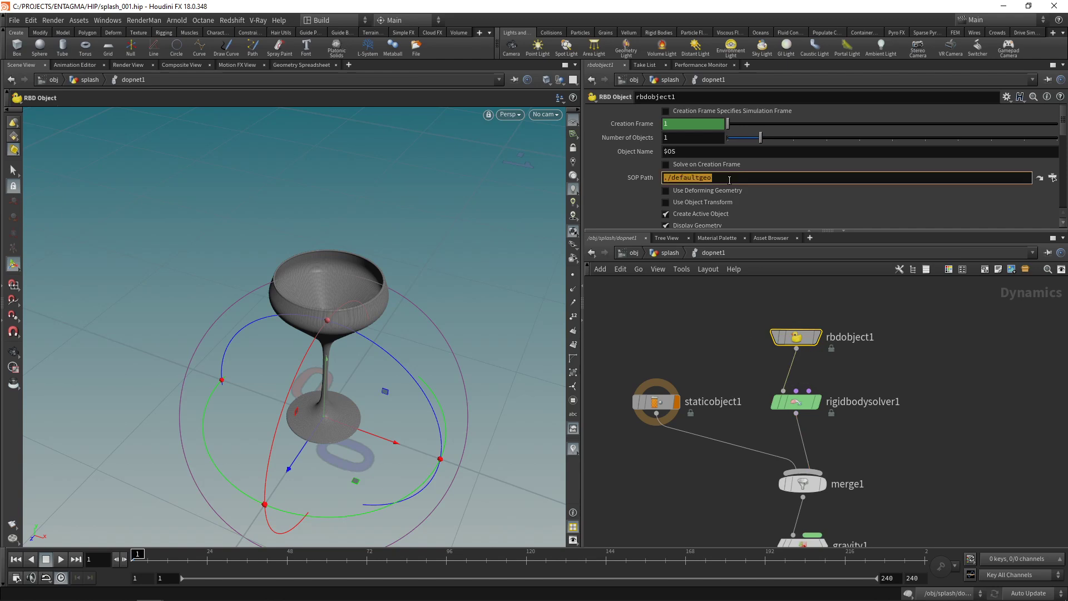
text(`opinputpath("../",1)`)
key(BackSpace)
text(2)
key(Return)
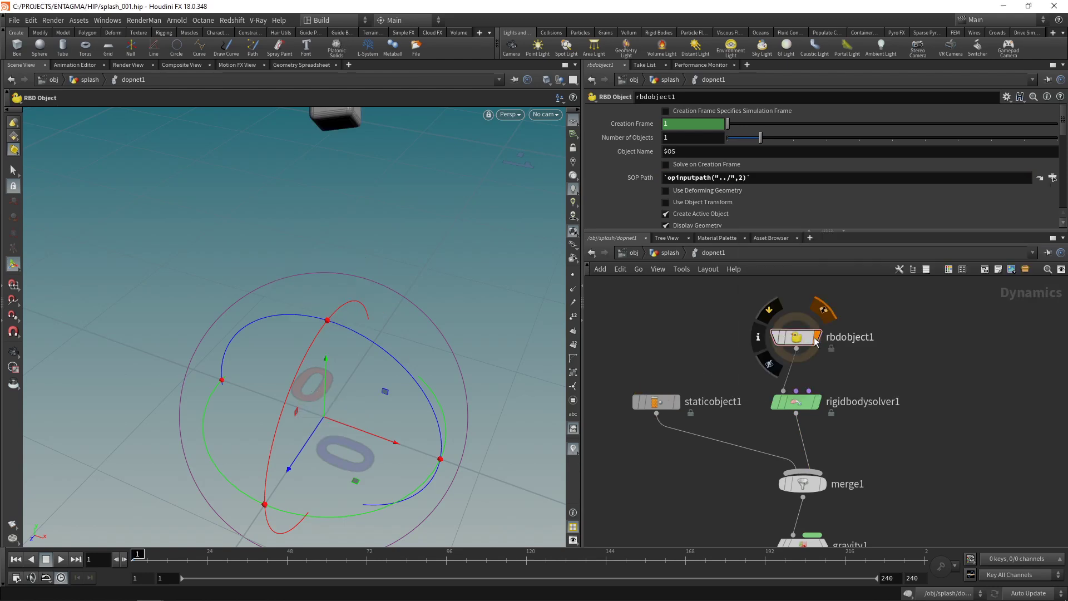
key(Escape)
drag(369, 167, 335, 175)
key(Return)
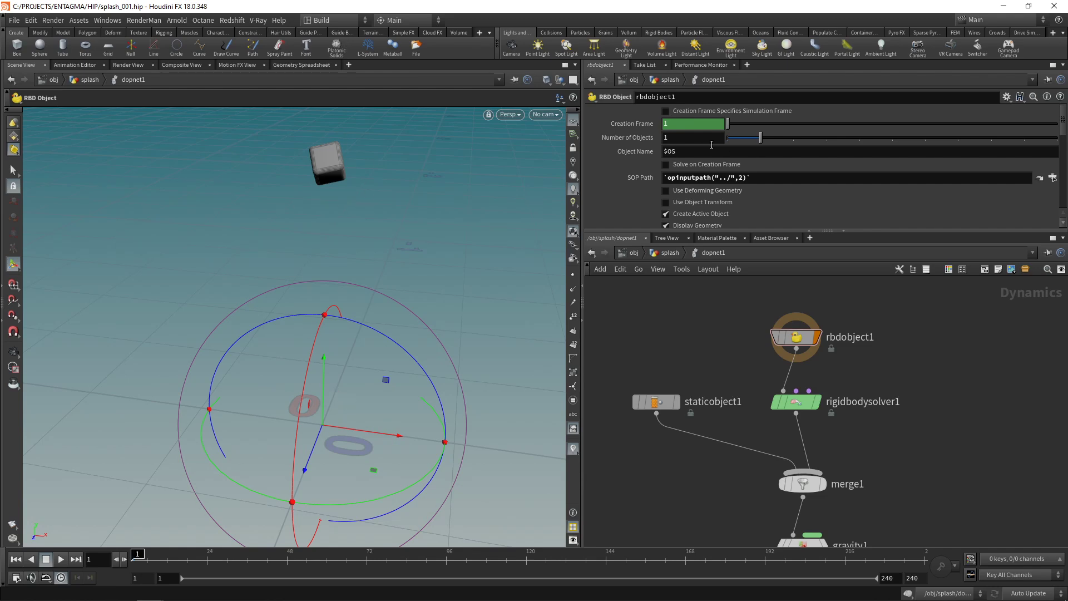
- Set the RBD object's Creation Frame to 5
click(688, 123)
text(5)
key(Return)
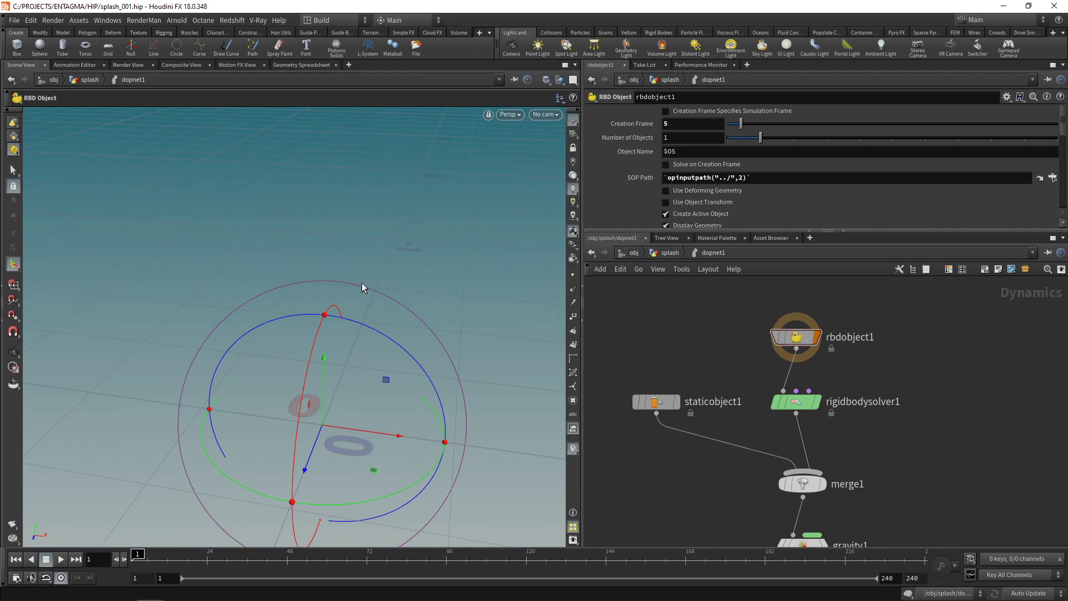
- Set the cube's Bullet collision Geometry Representation to Box
drag(690, 230, 689, 362)
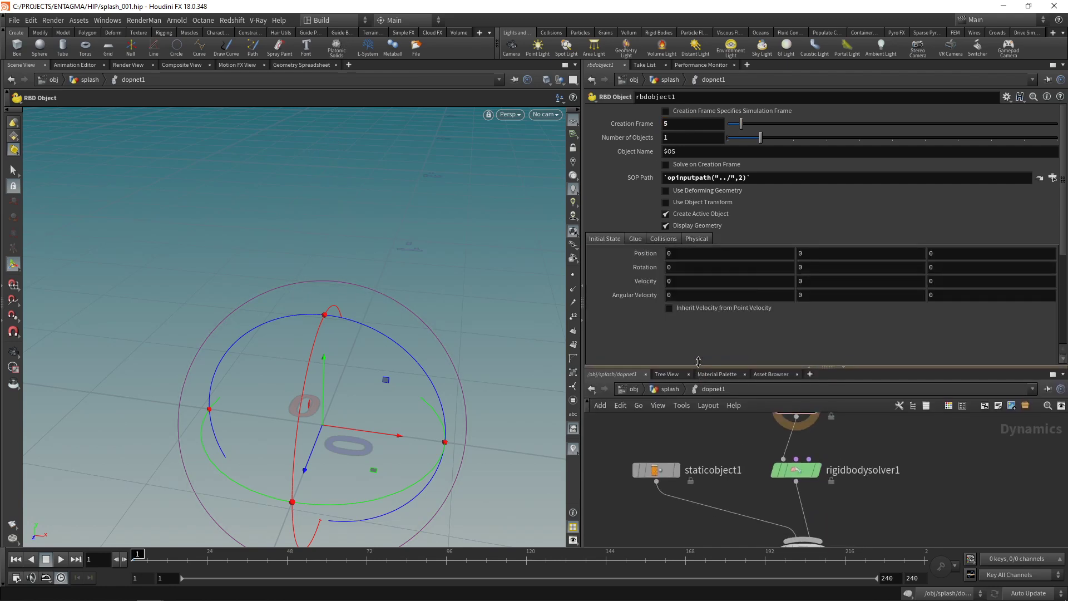
click(696, 239)
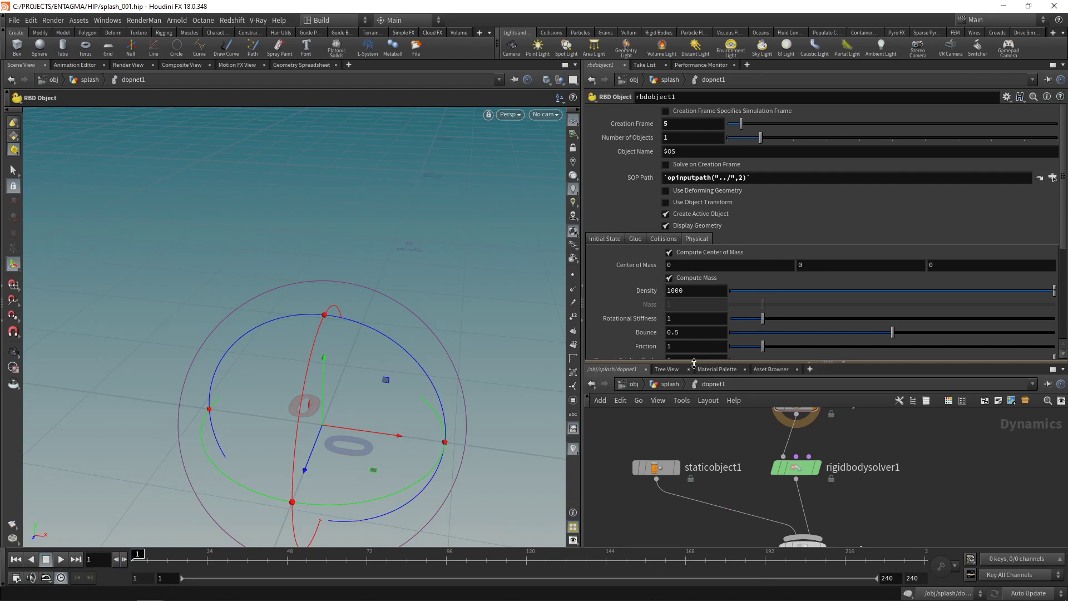
drag(694, 362, 693, 394)
click(664, 238)
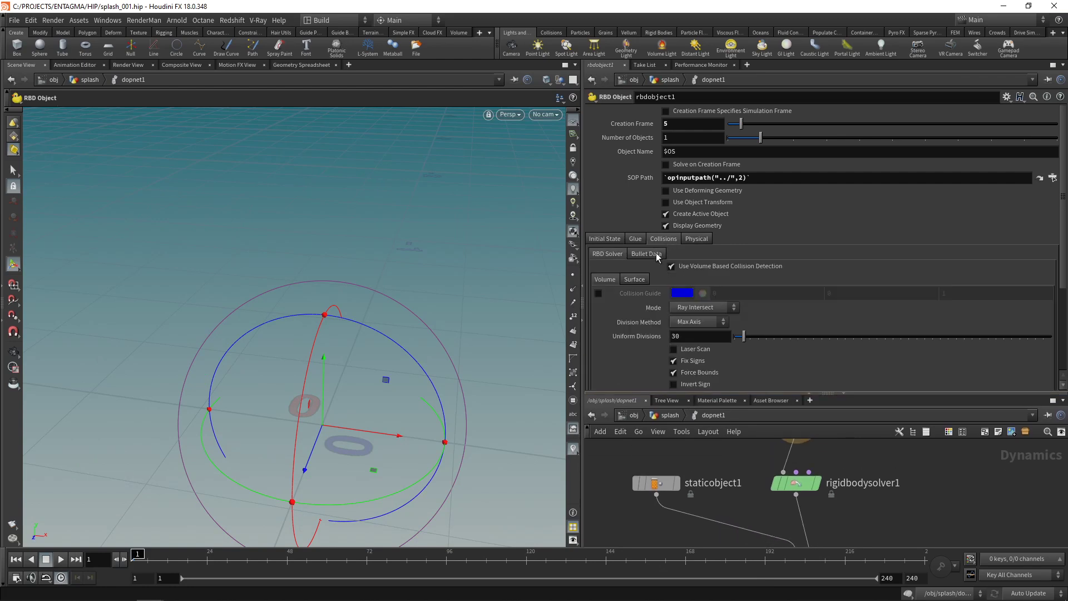
click(658, 254)
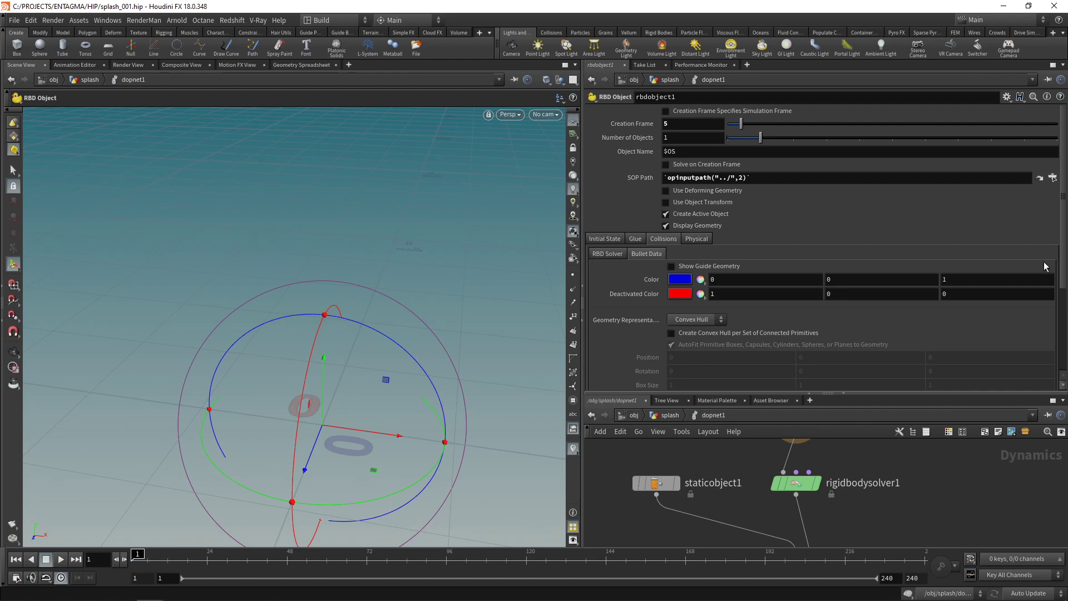
click(711, 320)
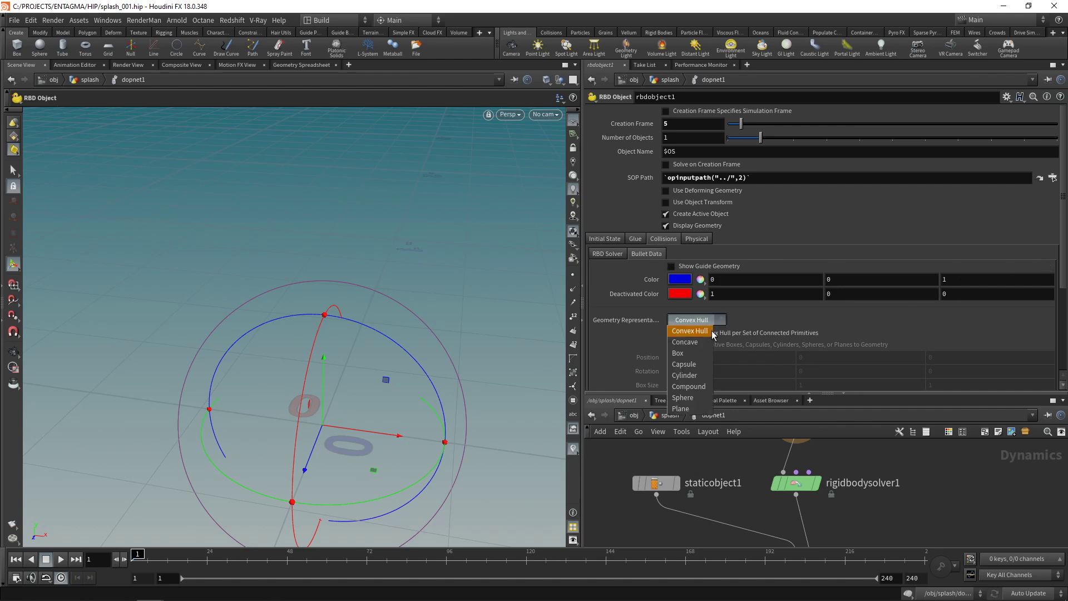
click(703, 354)
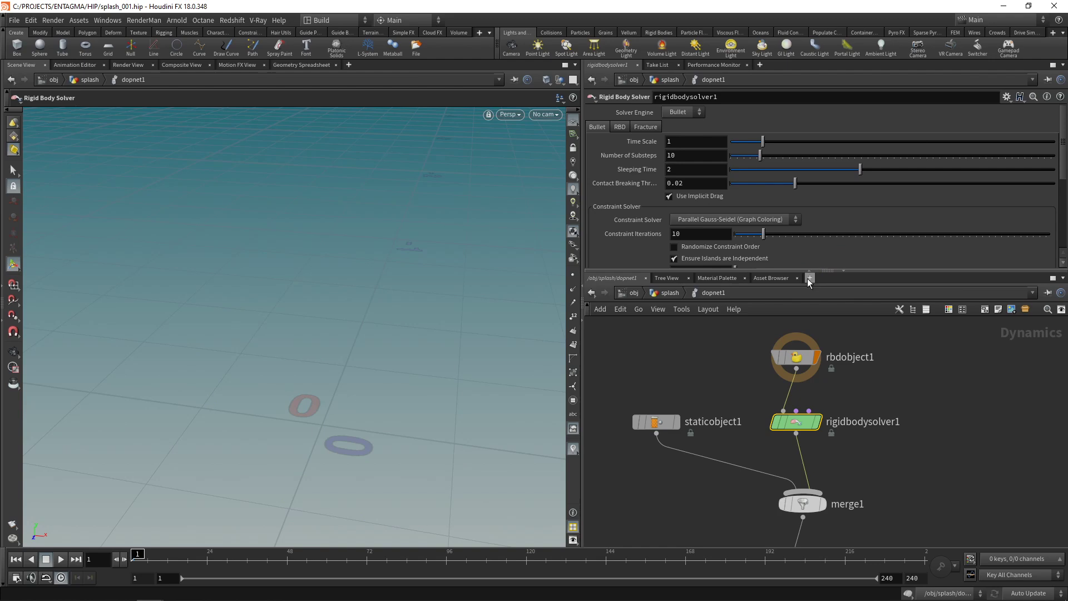
- Set the rigid body solver's Number of Substeps to 16 and save the scene
drag(832, 272, 832, 438)
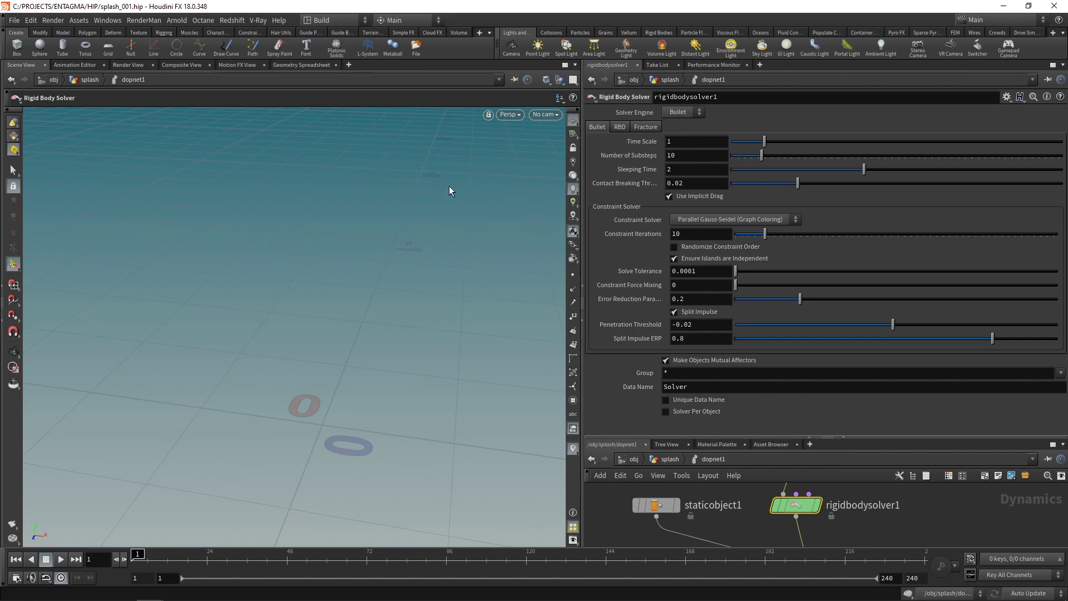
click(694, 155)
text(16)
key(Return)
key(ctrl+s)
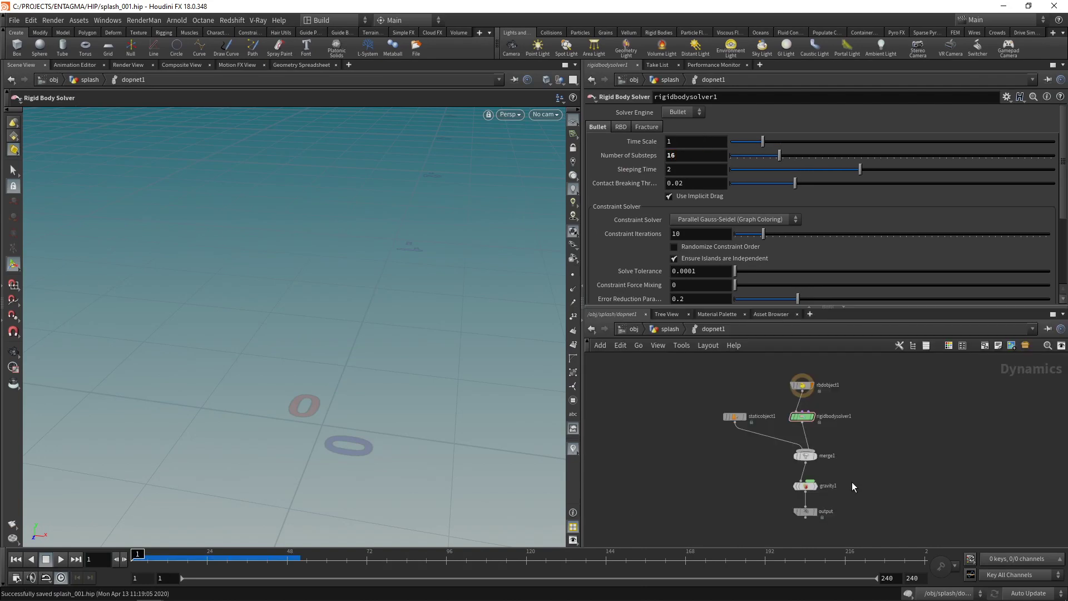
- Display the output node and play the sim until the cube drops in, stopping at frame 50
scroll(852, 482, up, 2)
click(799, 524)
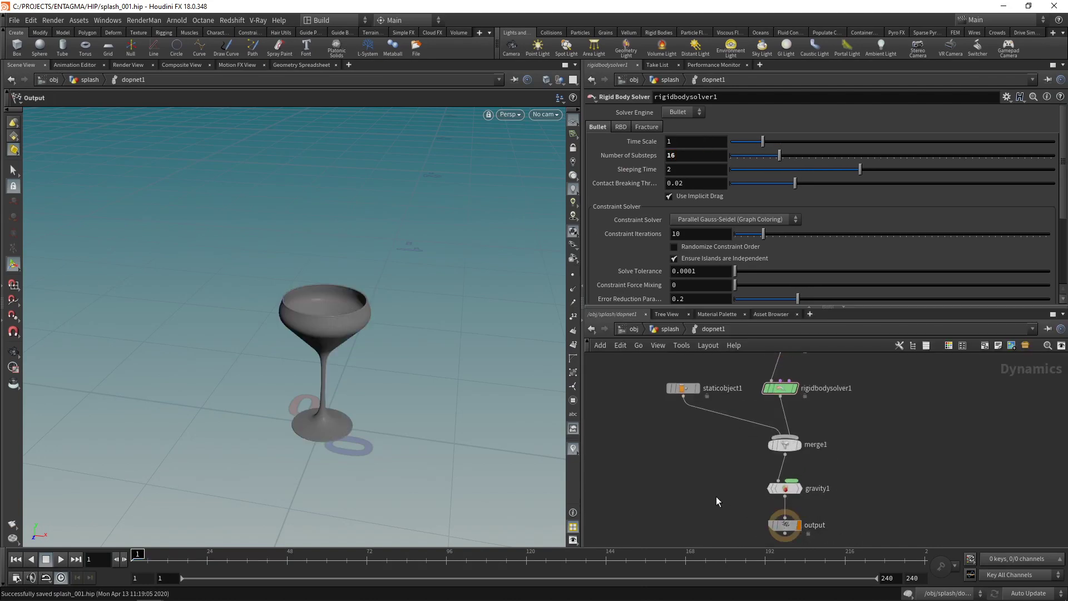
click(61, 559)
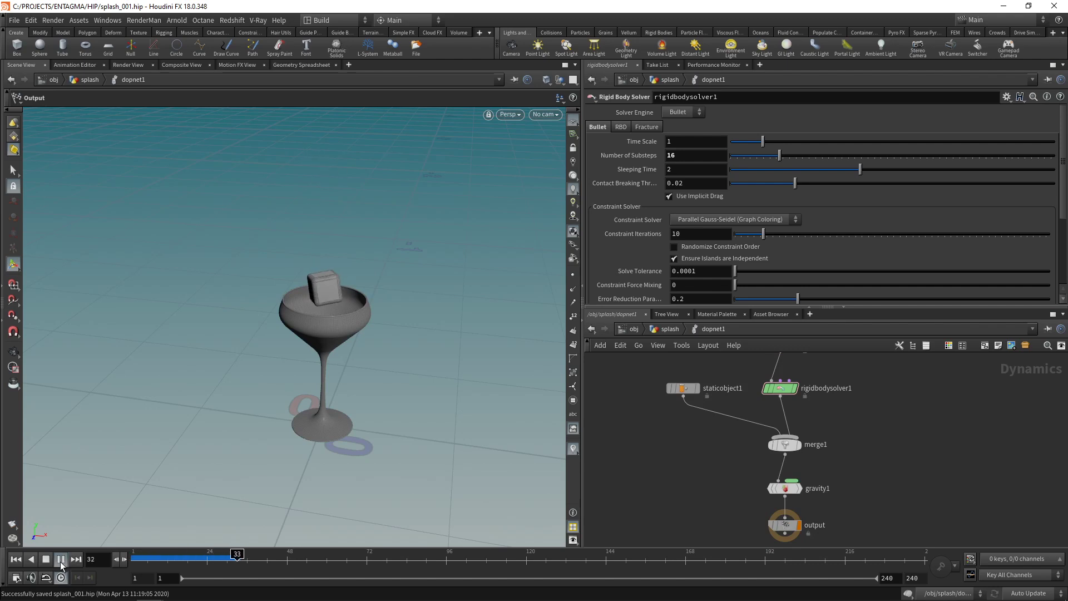
click(47, 561)
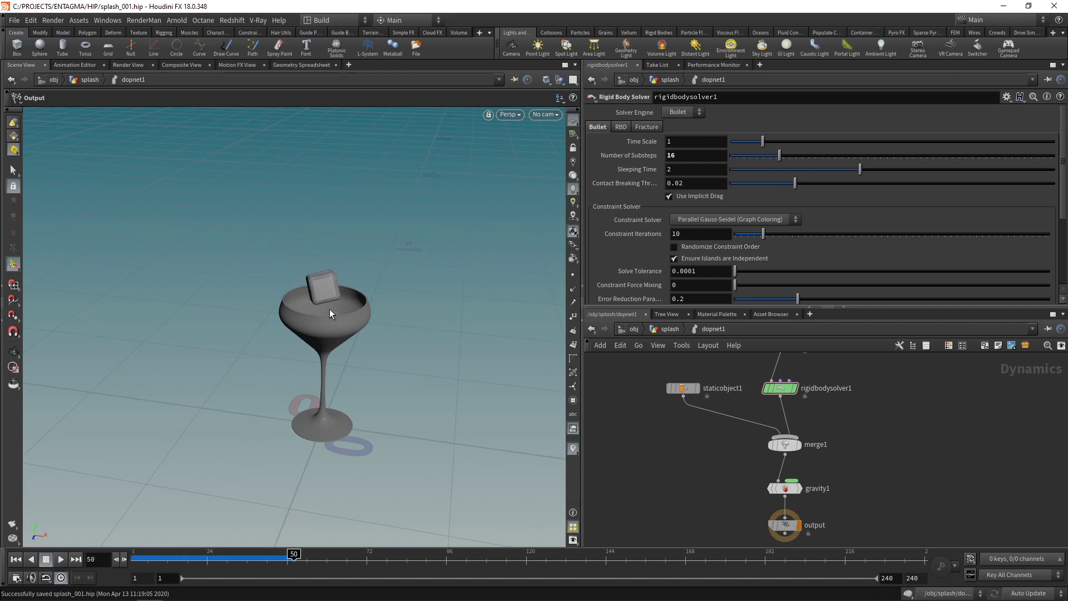
- Set staticobject1's collision Geometry Representation to Concave
click(683, 388)
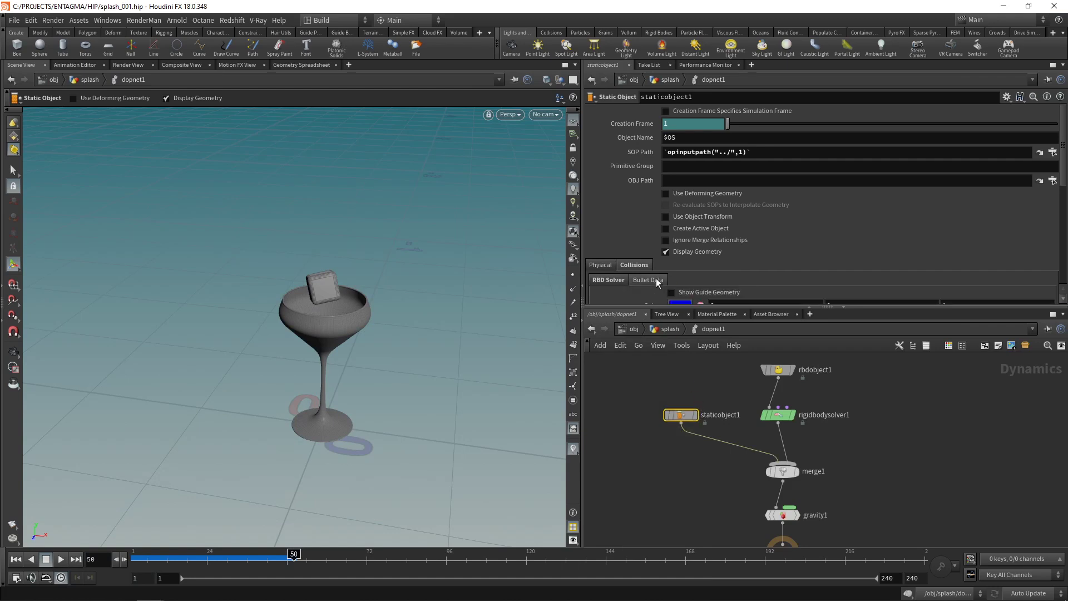
scroll(961, 236, down, 3)
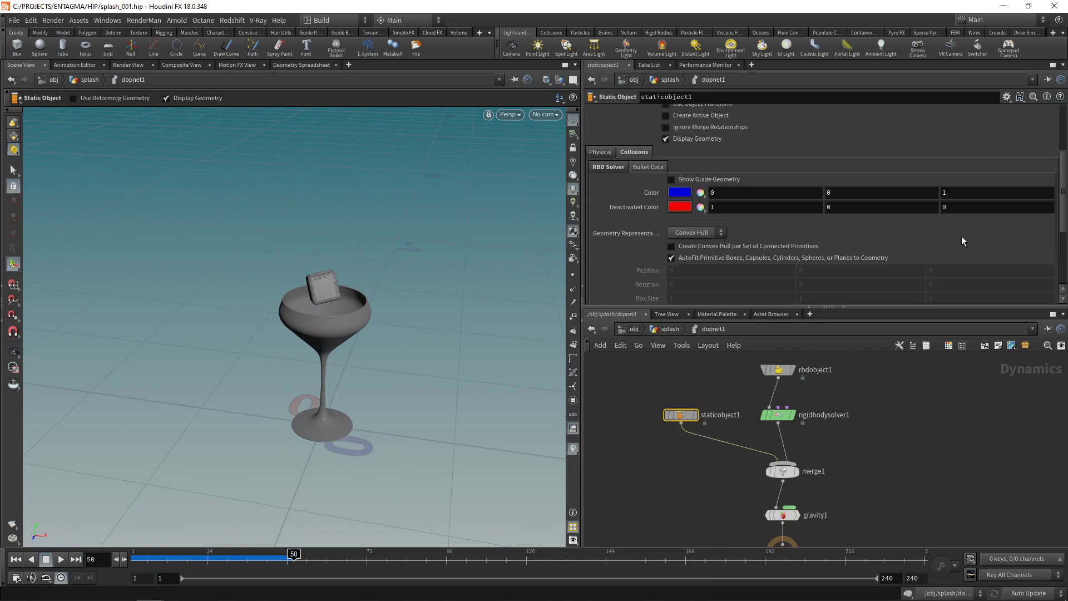
click(704, 234)
click(705, 254)
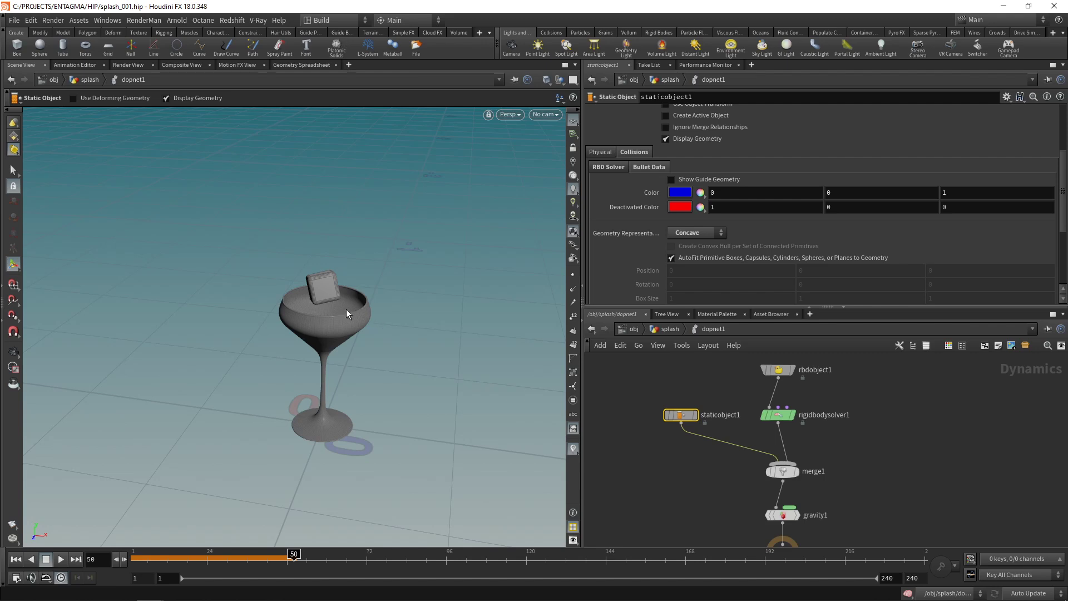
- Replay the simulation from frame 1 to watch the cube settle, rewind, and save the scene
click(17, 559)
click(60, 559)
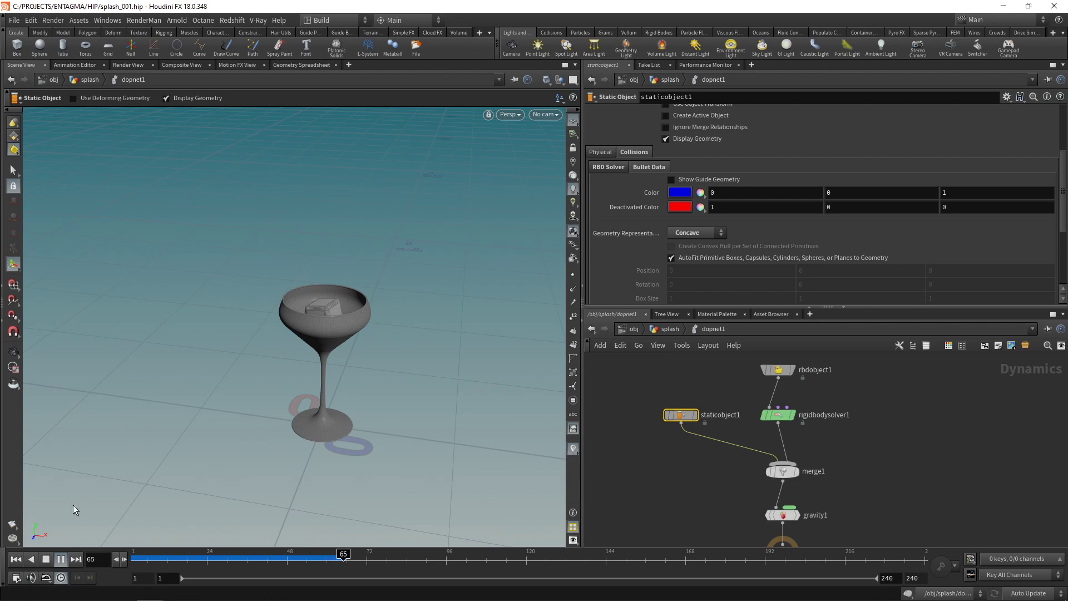
click(60, 559)
click(16, 559)
key(ctrl+s)
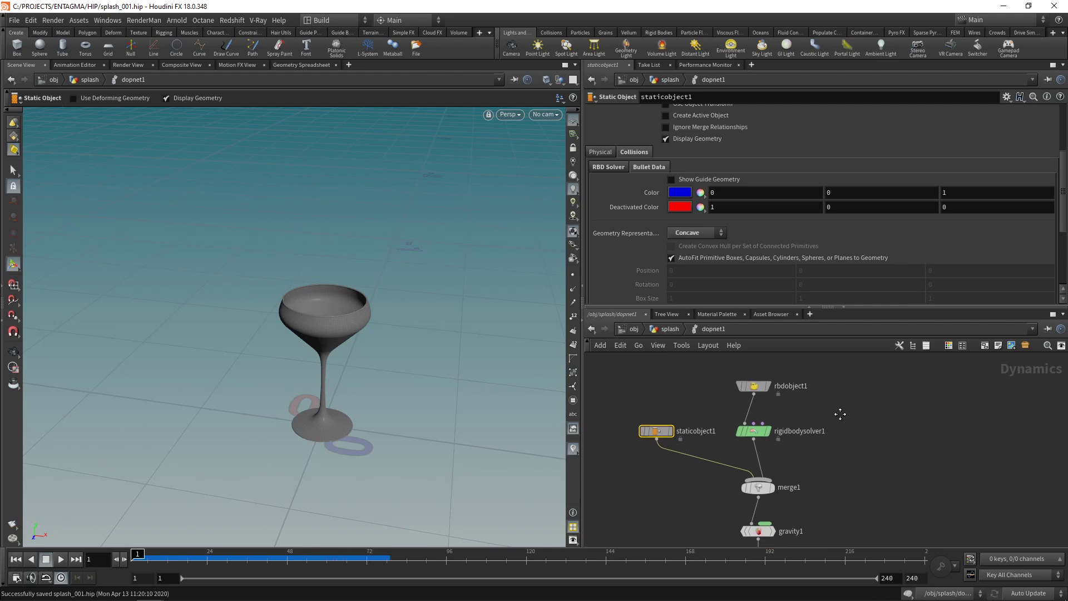
- Add a FLIP Object node, flipobject1, to the dynamics network
middle_drag(795, 393, 770, 410)
click(874, 432)
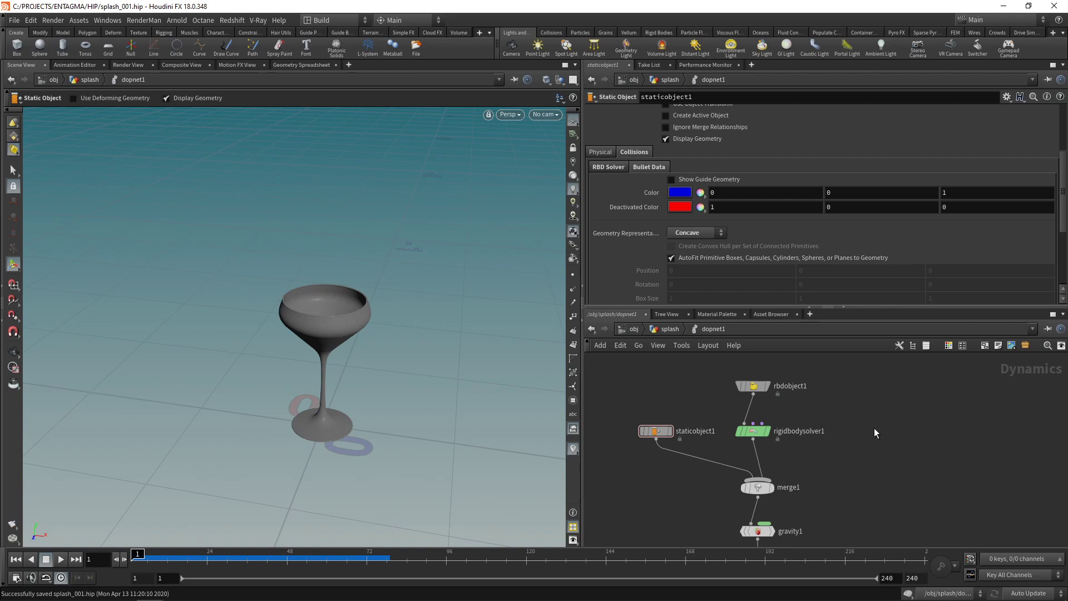
key(Tab)
text(flip)
key(Down)
key(Return)
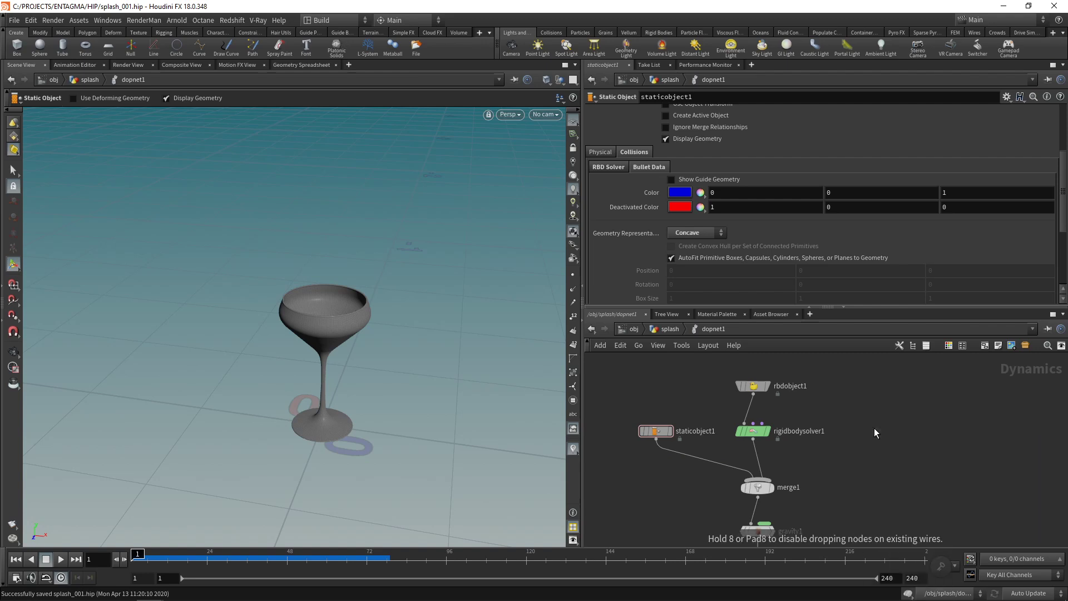
click(875, 430)
- Add a FLIP Solver, flipsolver1, and wire its output into merge1
key(Tab)
text(flip)
key(Return)
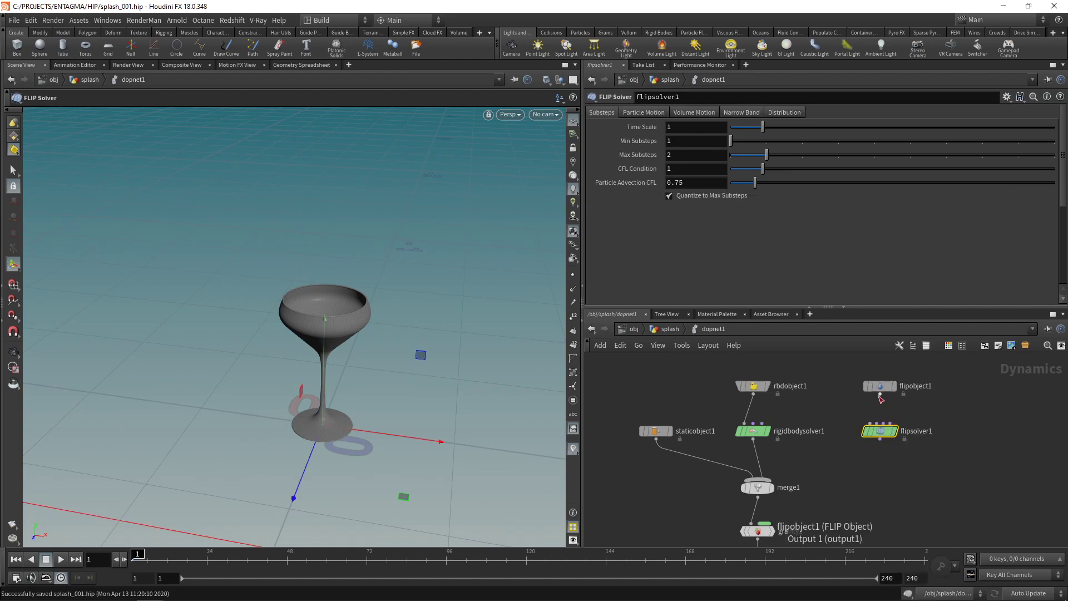
click(881, 432)
click(880, 440)
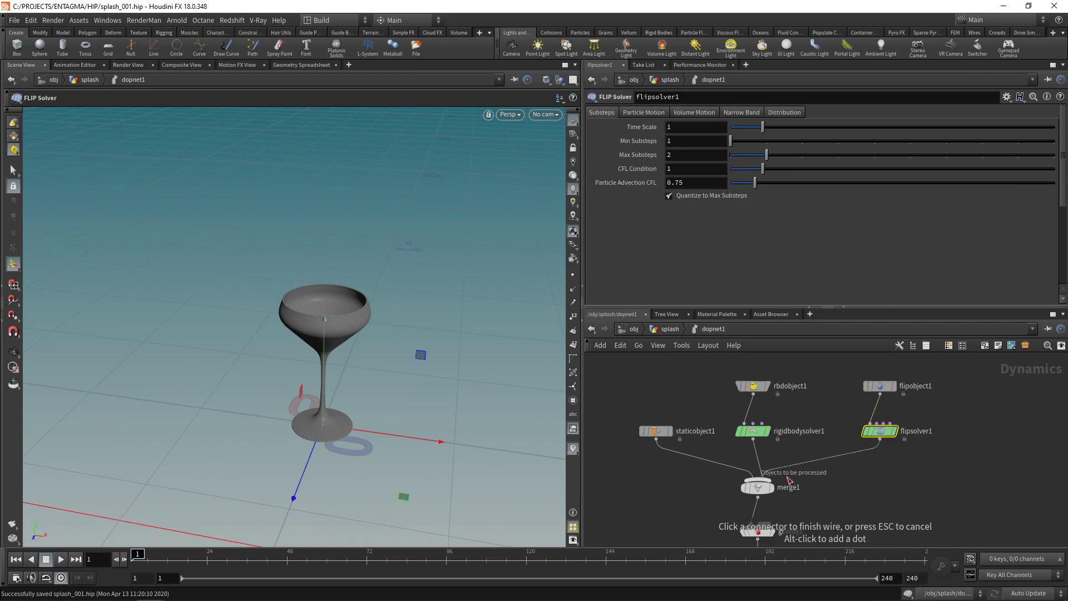
click(758, 482)
key(Escape)
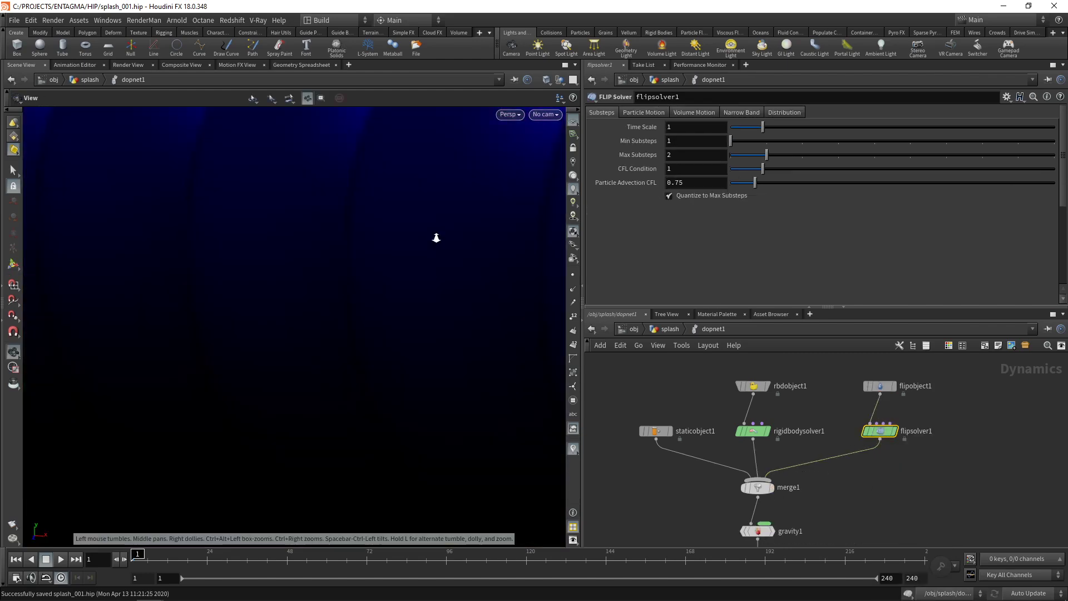
drag(427, 231, 467, 231)
key(Return)
drag(838, 375, 891, 407)
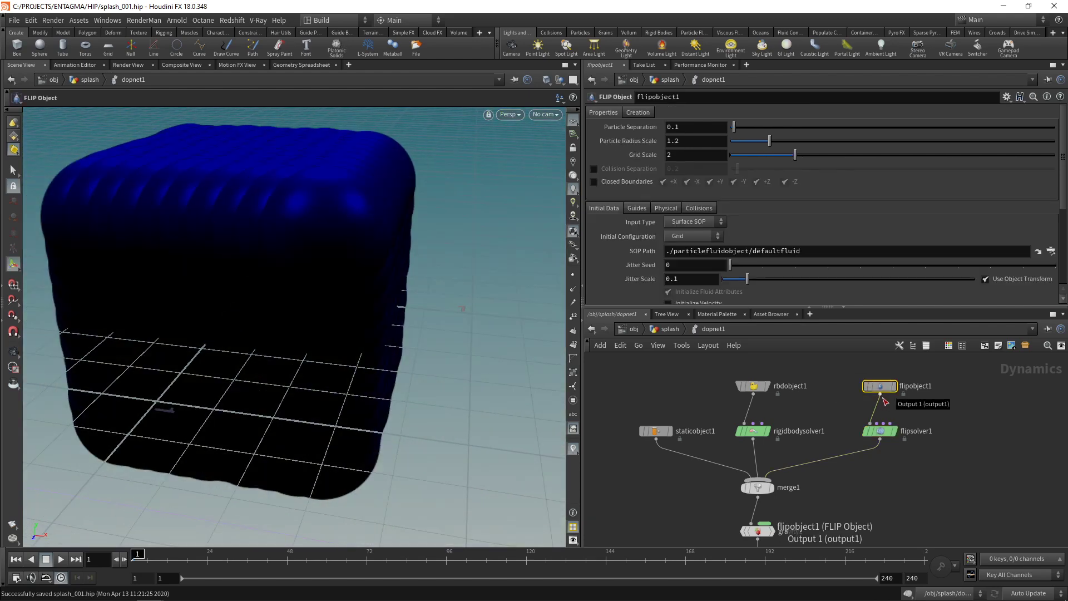
- Set flipobject1's Particle Separation to 0.0005
click(681, 128)
key(BackSpace)
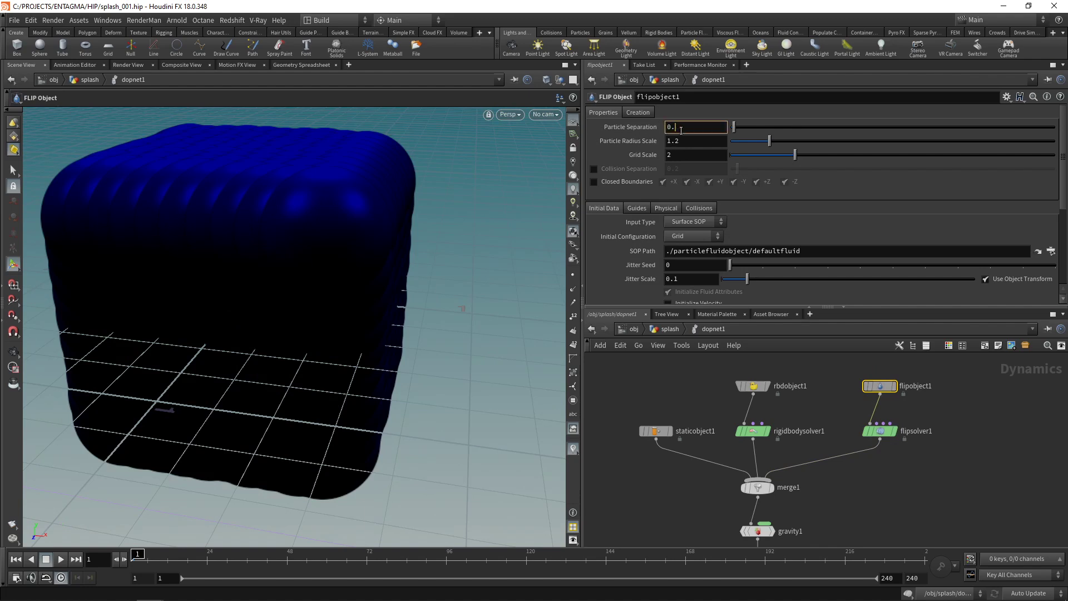
text(0505)
key(Return)
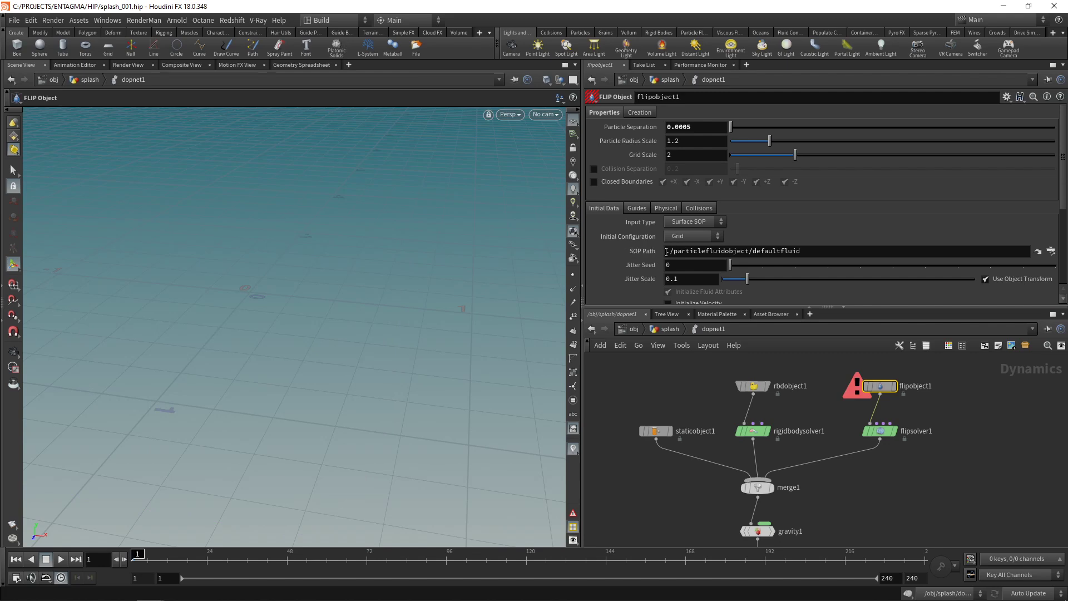
- Source the fluid from SOP Path opinputpath("../",0), filling the glass bowl
click(655, 430)
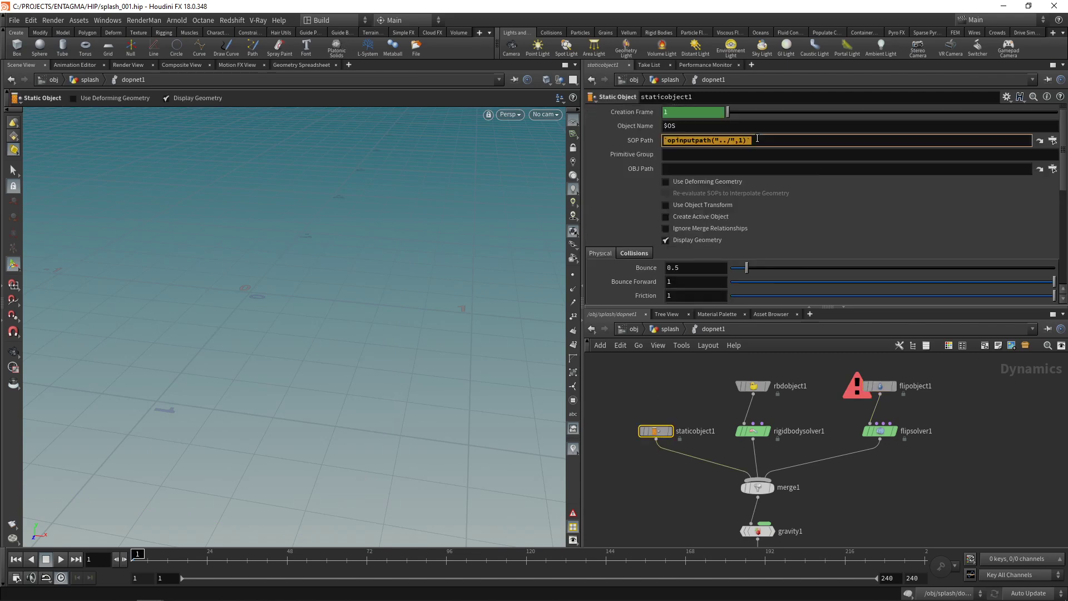
click(879, 386)
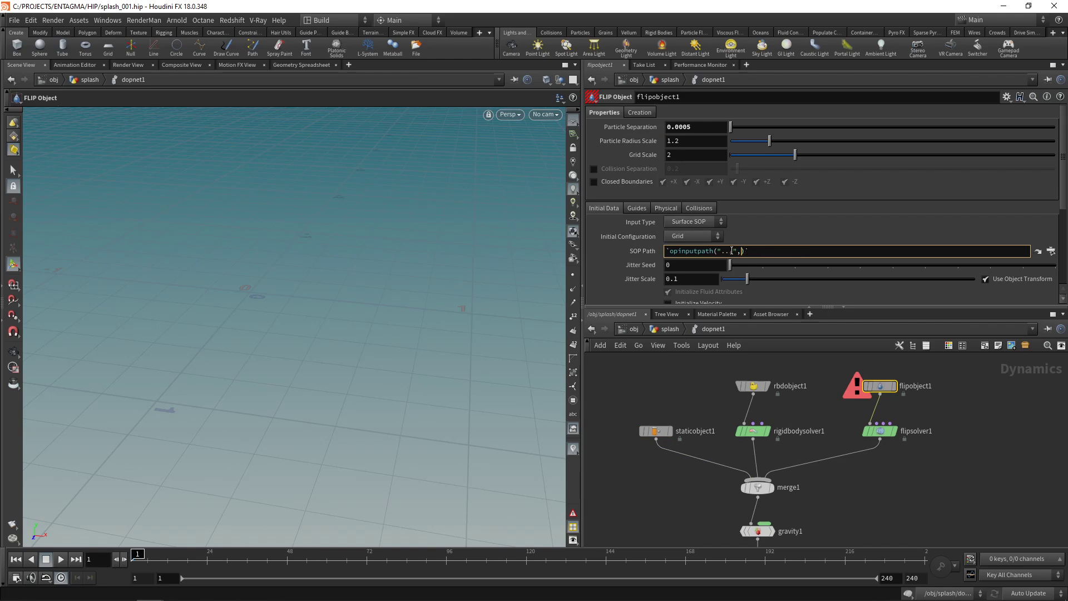
text(0)
key(Return)
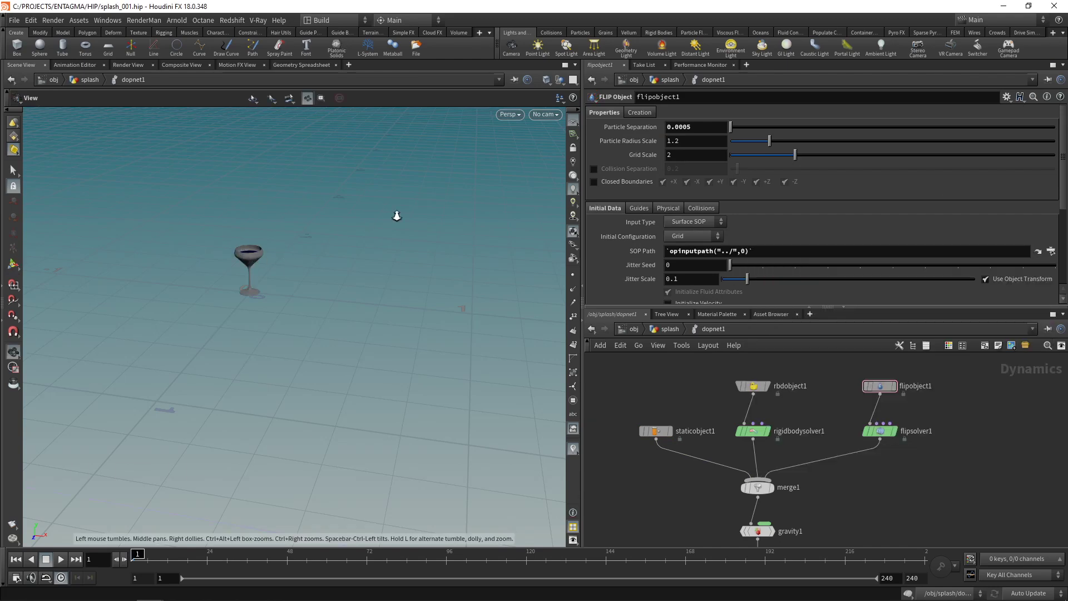
drag(340, 234, 274, 369)
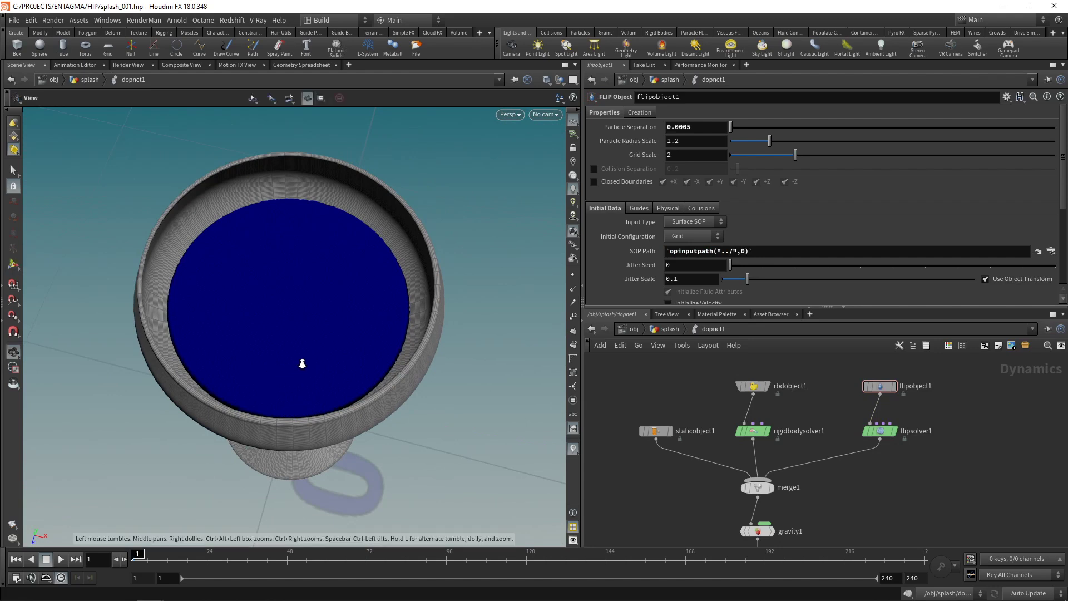
right_drag(301, 362, 362, 352)
key(Return)
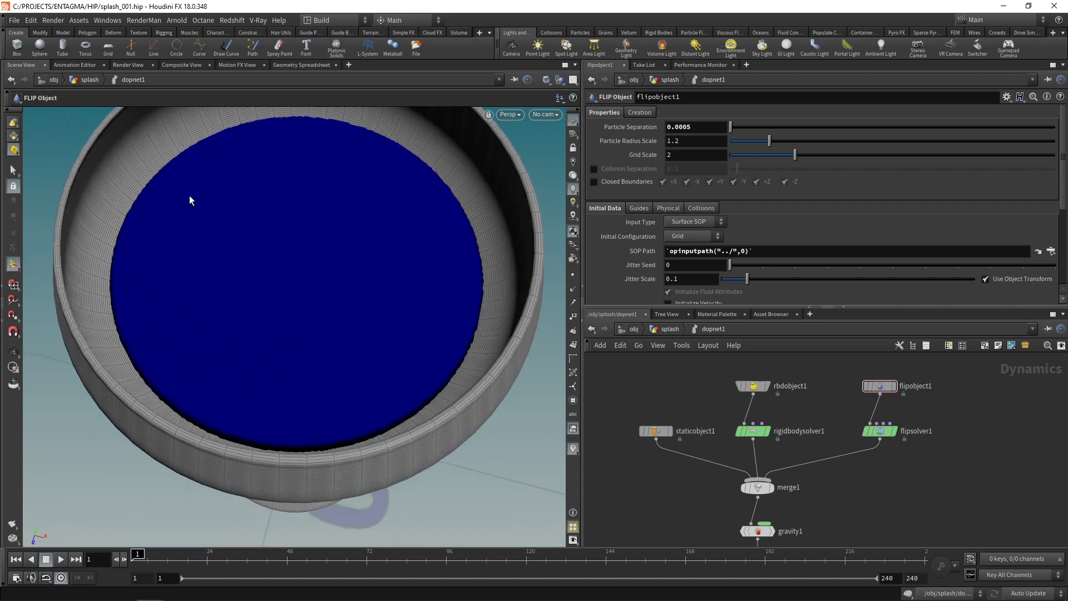
- Raise flipobject1's Jitter Scale to 0.25
click(692, 283)
key(BackSpace)
text(25)
key(Return)
click(863, 428)
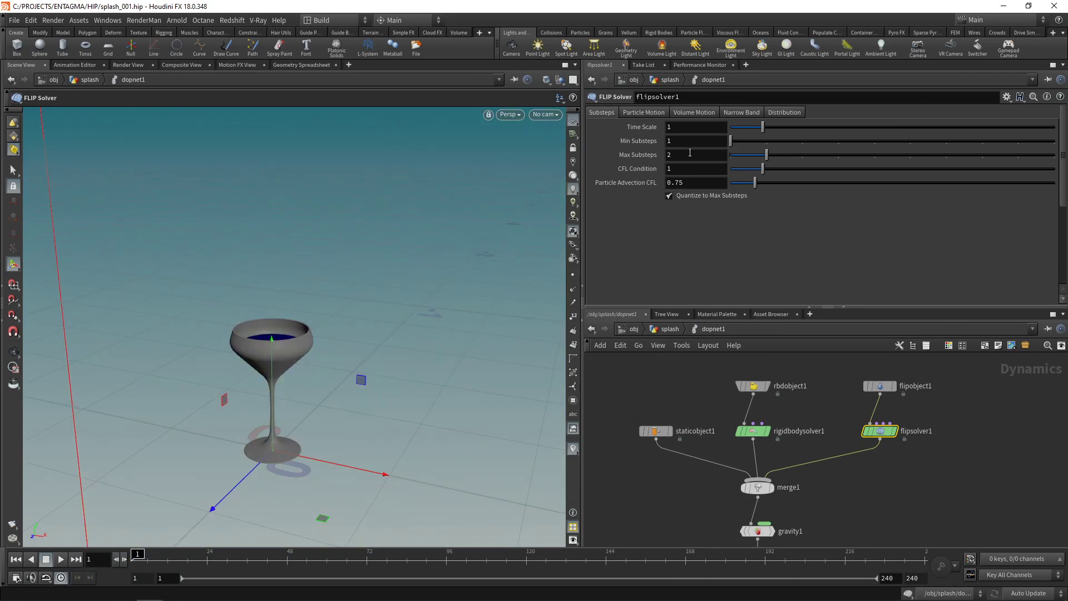
- Set flipsolver1's Min and Max Substeps both to 4
click(687, 142)
text(4)
click(683, 154)
key(BackSpace)
text(4)
key(Return)
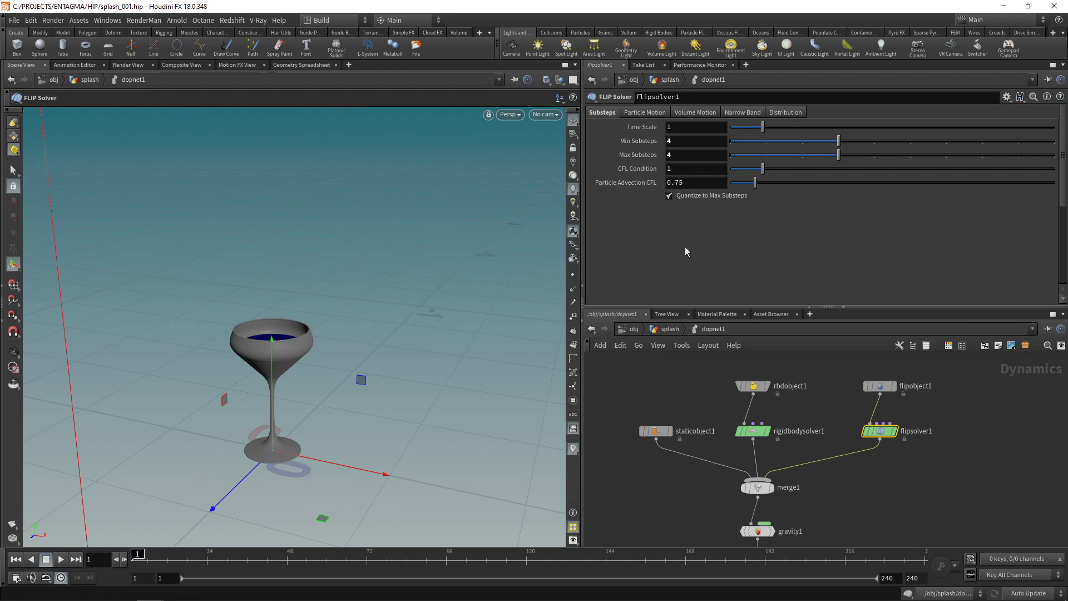
- Switch the solver's Velocity Transfer to Swirly Kernel
click(695, 113)
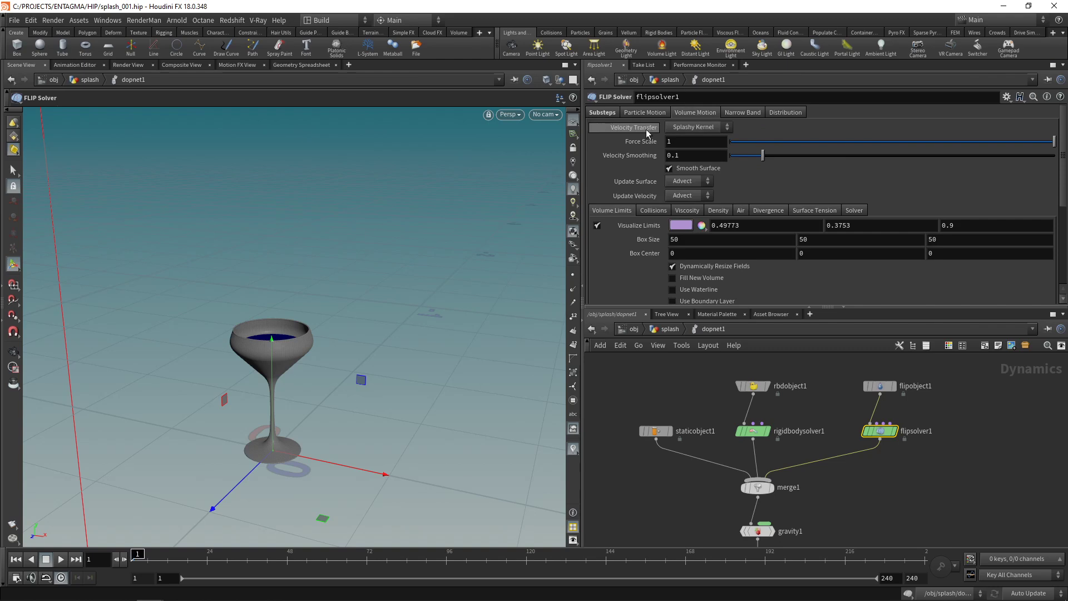
click(709, 129)
click(706, 140)
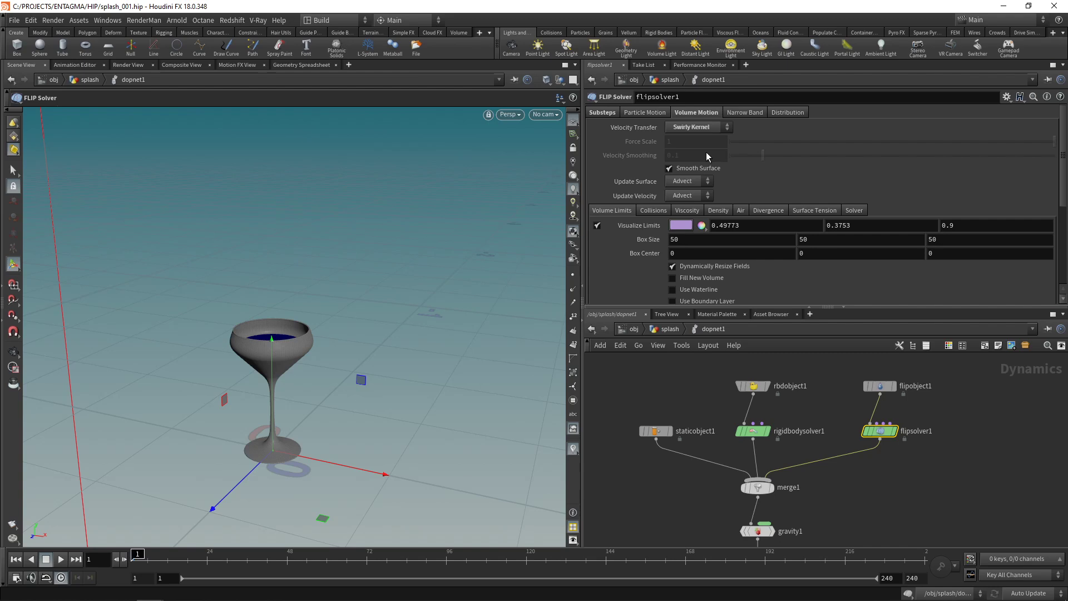
click(855, 515)
middle_drag(870, 509, 868, 438)
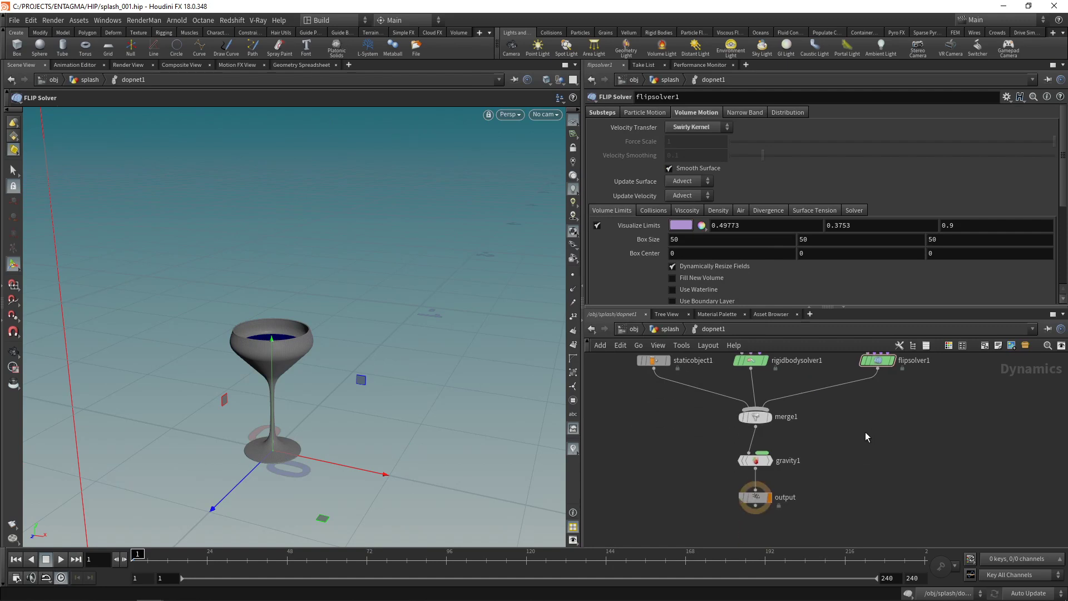
- Set dopnet1's Scale Time to 0.25 and save the scene
key(u)
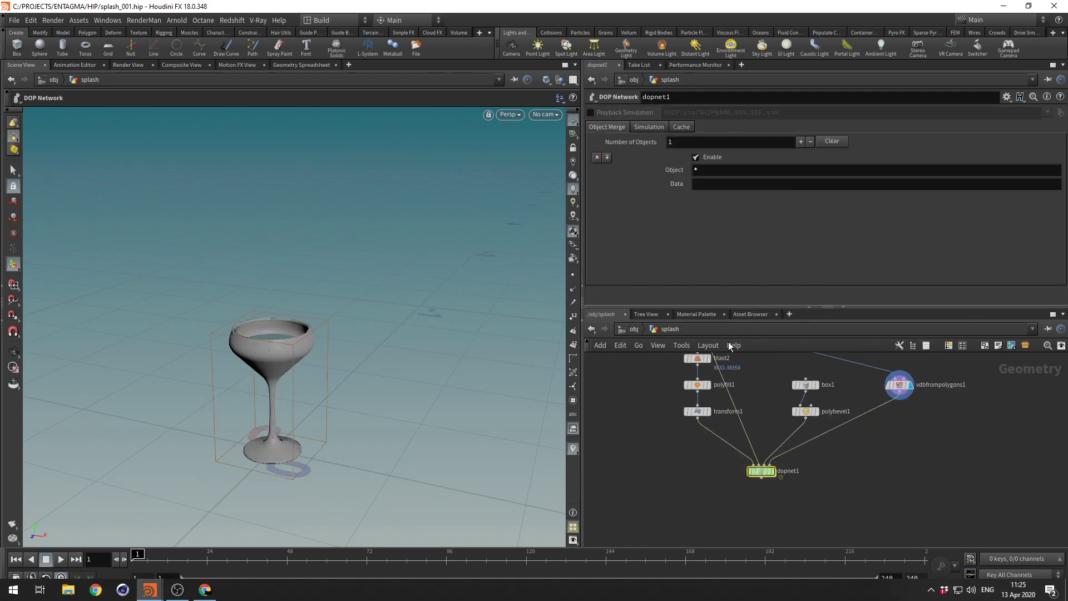
click(649, 127)
click(681, 226)
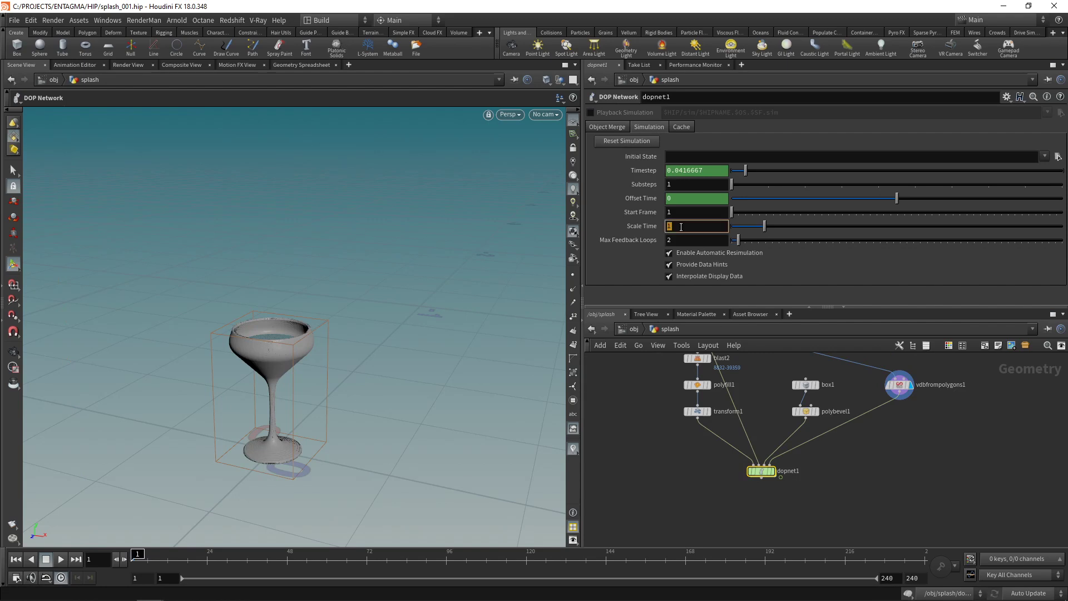
text(0.25)
key(Return)
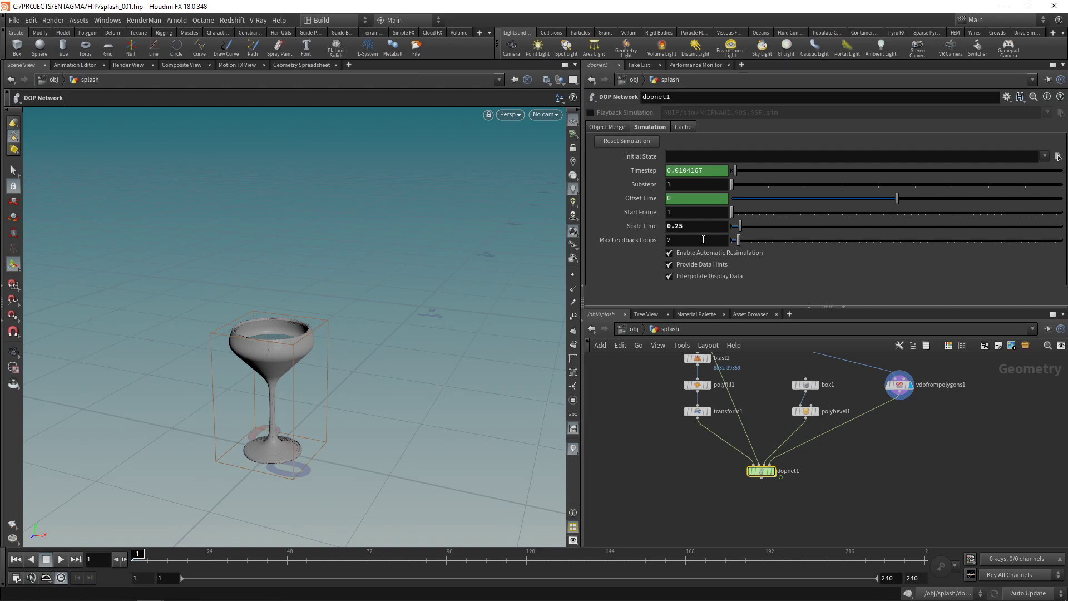
key(ctrl+s)
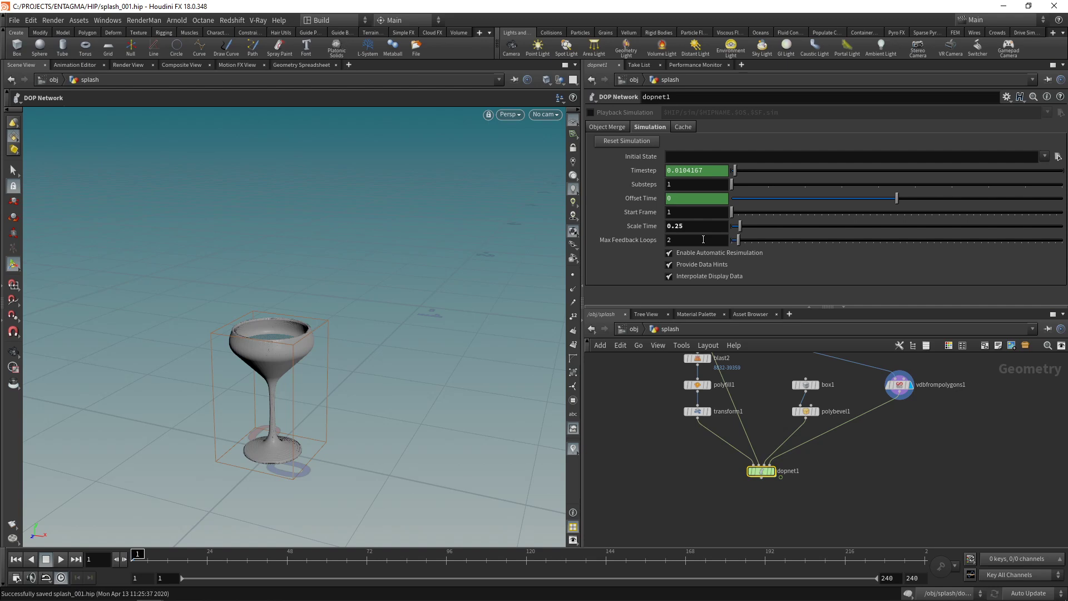
- Display dopnet1, raise its Cache Memory to 35000 MB, save, and play the simulation
click(774, 471)
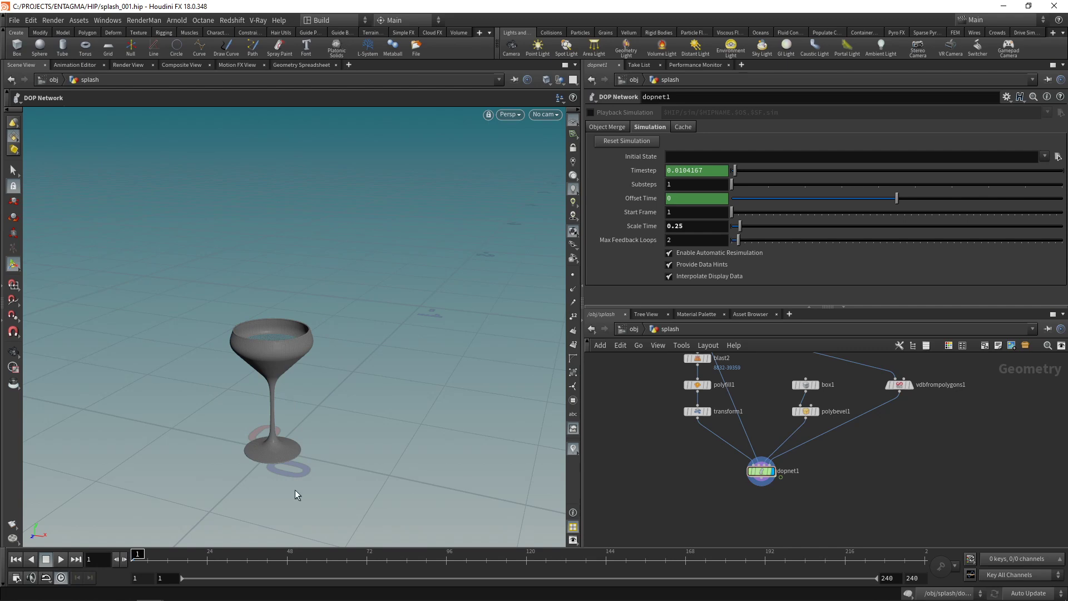
click(683, 126)
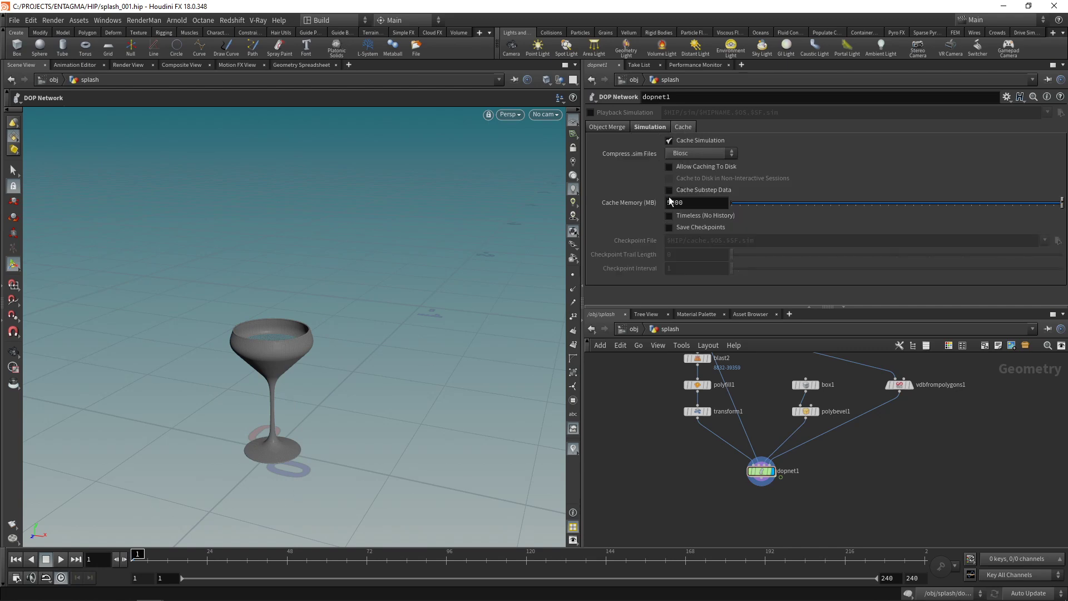
click(668, 203)
text(3)
key(Return)
key(ctrl+s)
drag(698, 488, 791, 460)
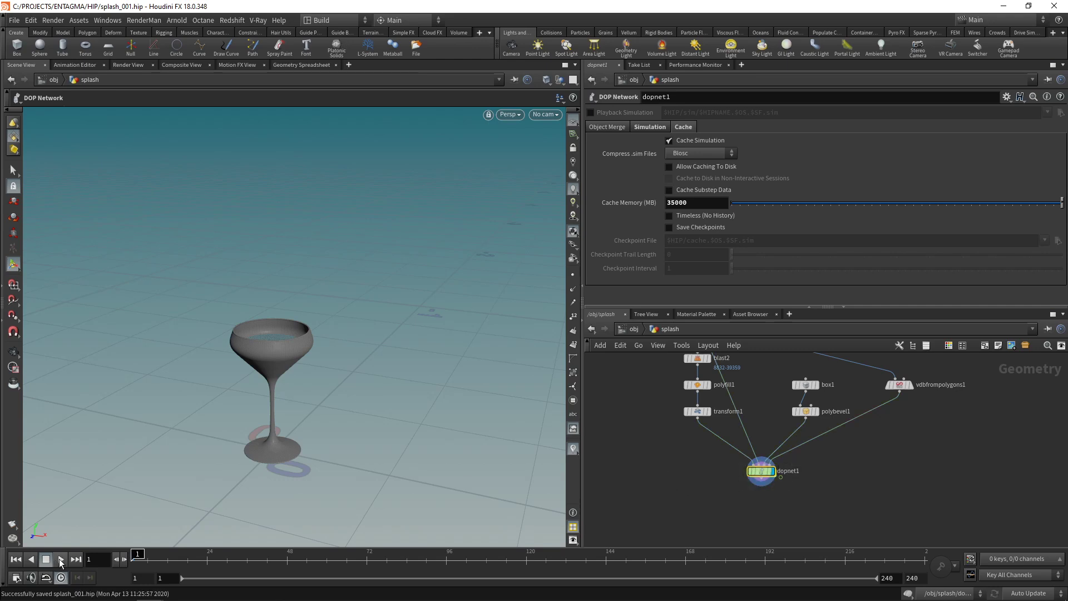
click(61, 559)
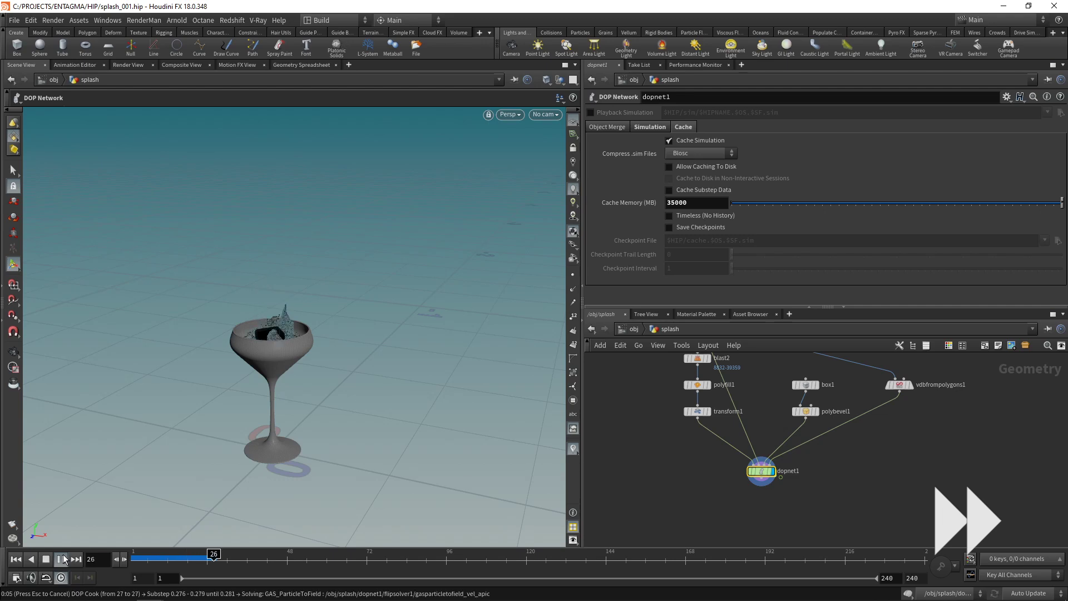
- Stop playback at frame 35 and undo the last parameter change
click(52, 559)
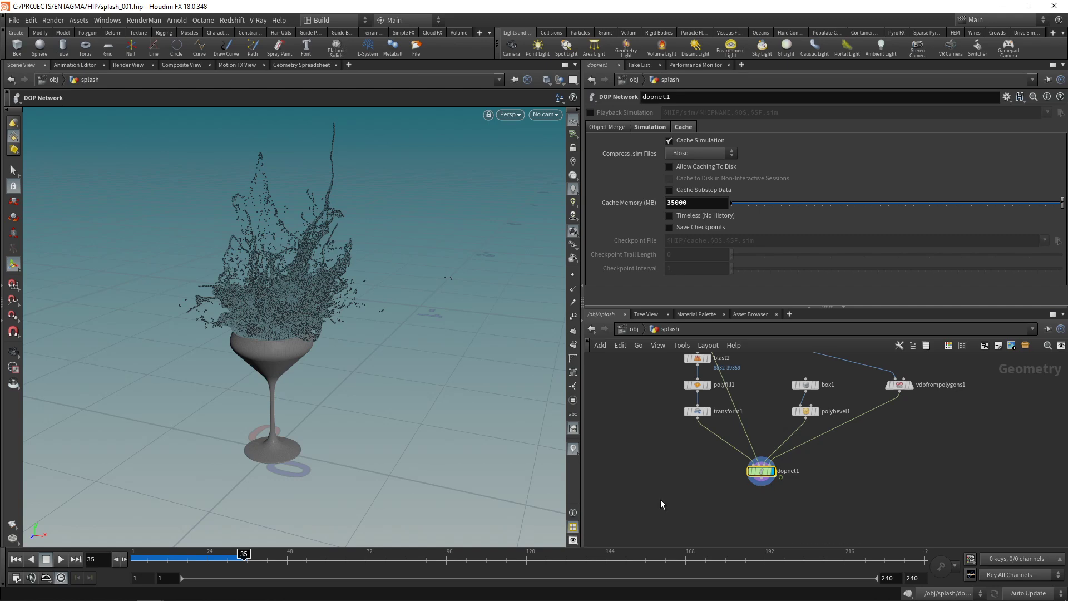
key(ctrl+z)
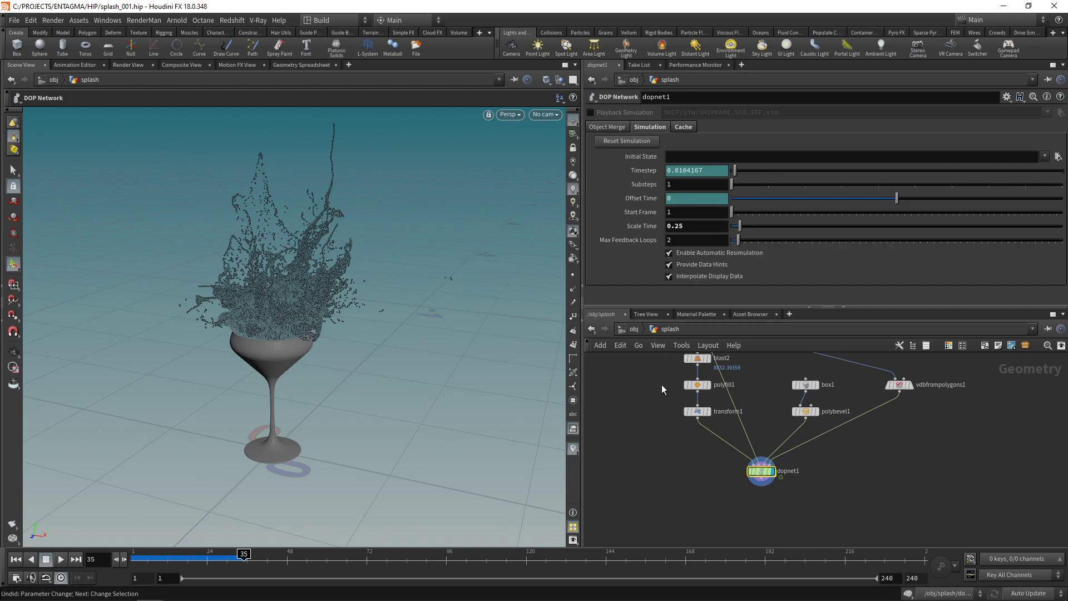
- Replace dopnet1's Object Merge filter "*" with flipobject1 and save splash_001.hip
click(603, 127)
click(719, 171)
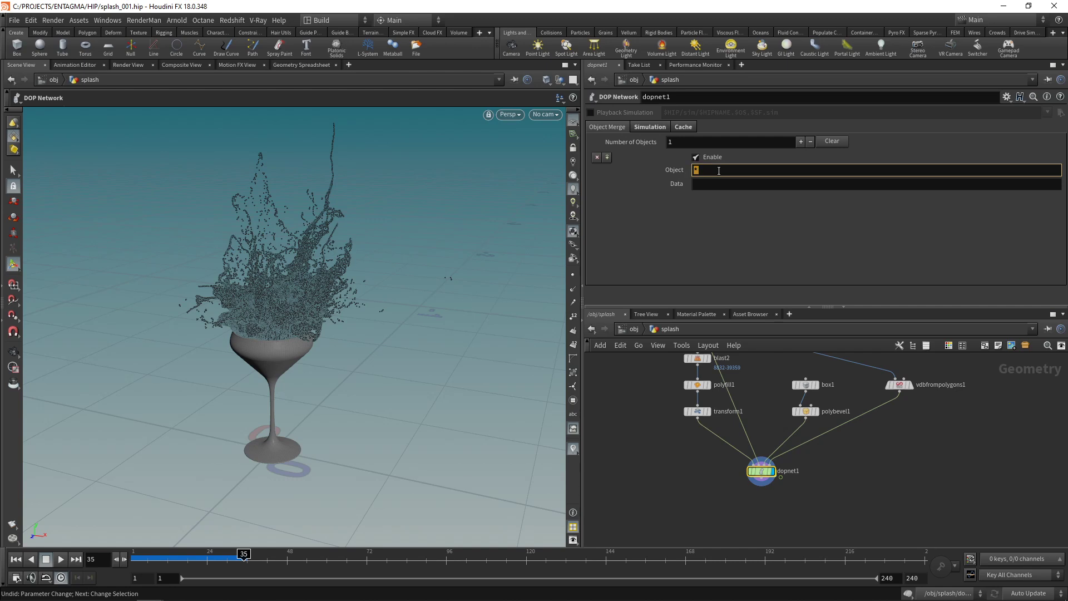
text(flipobject1)
key(ctrl+s)
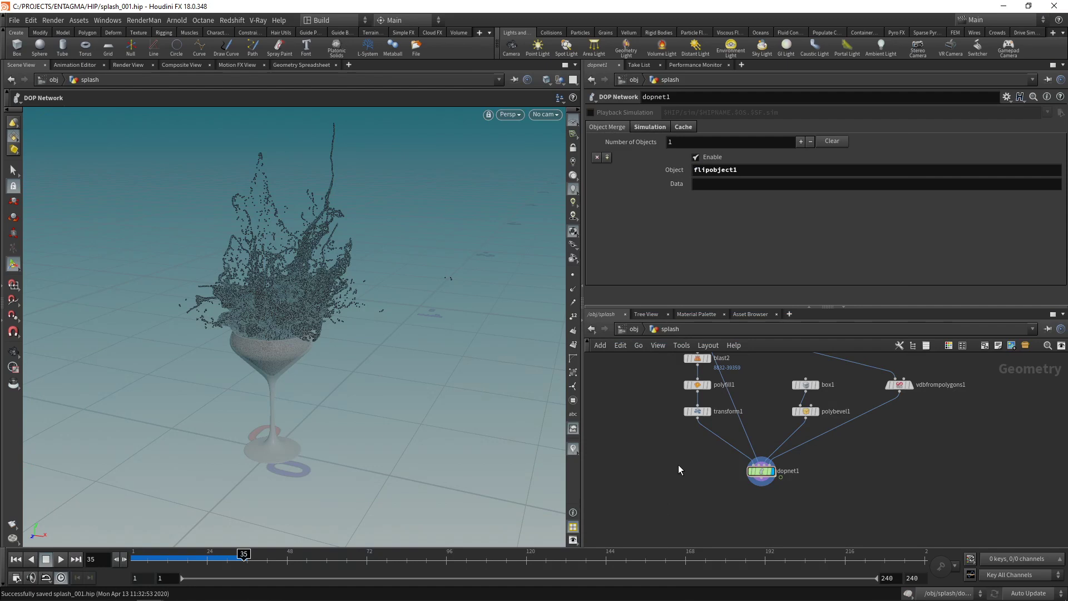
key(Tab)
key(Return)
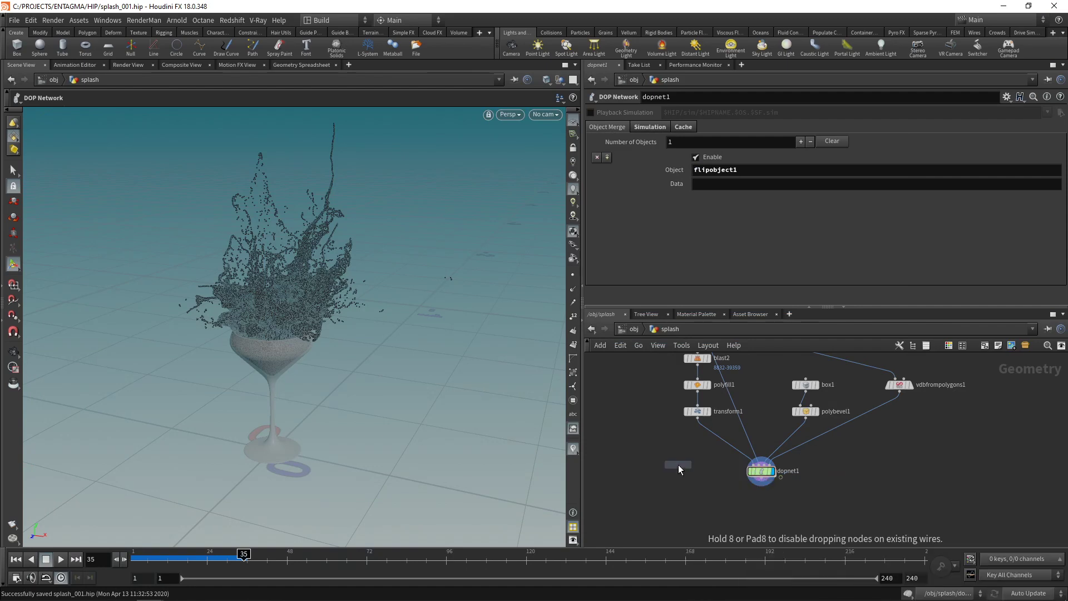
- Place a Particle Fluid Surface node below dopnet1 and wire dopnet1 into it
click(678, 465)
drag(679, 469, 760, 511)
scroll(767, 500, up, 2)
click(745, 477)
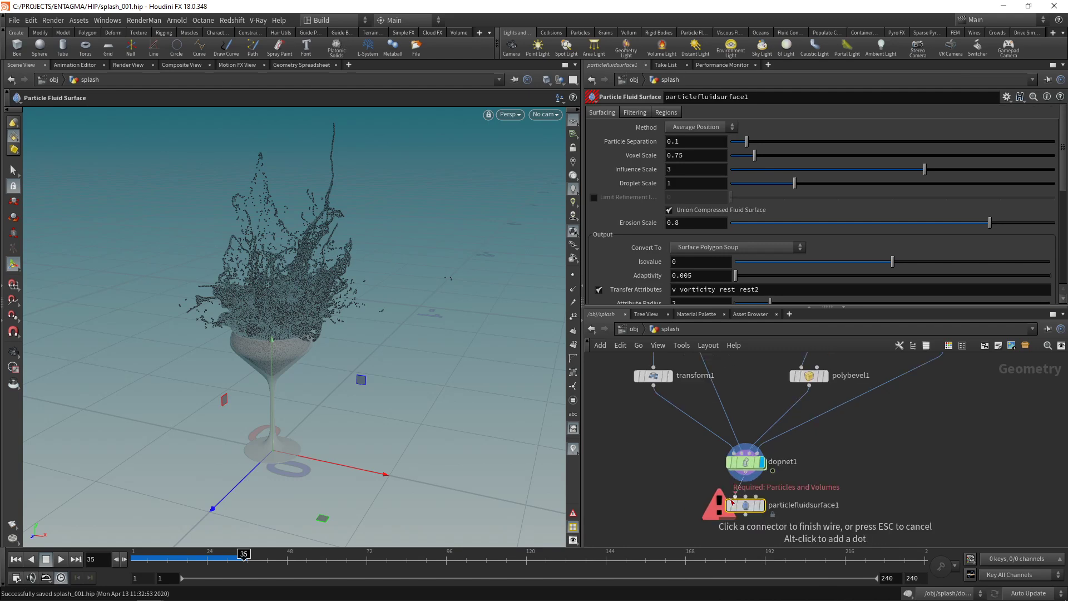
click(735, 496)
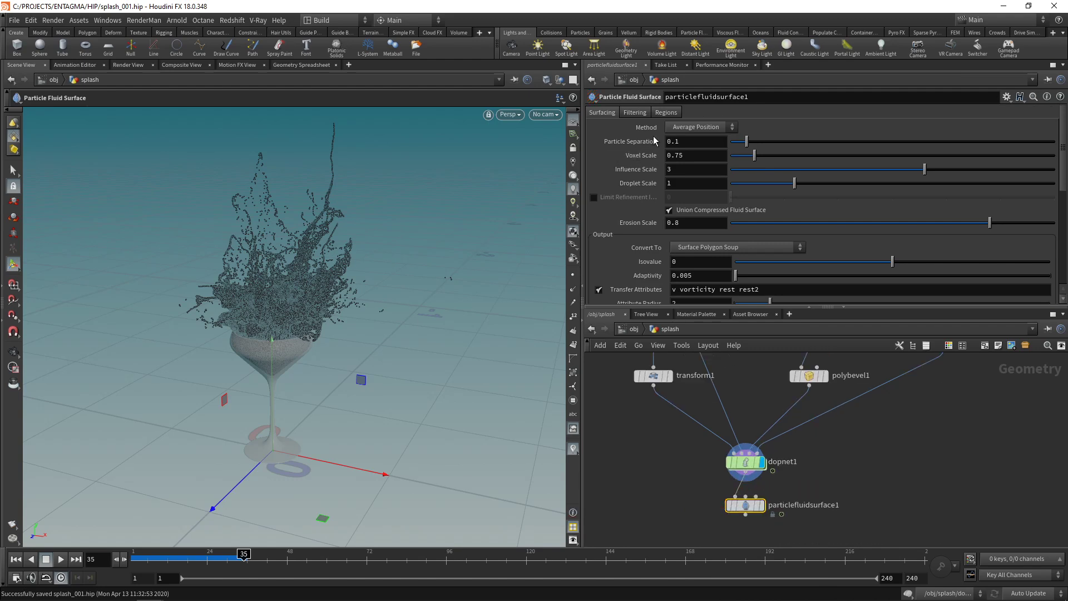
- Link the surface's Particle Separation to flipobject1's 0.0005 via a pasted relative reference
double_click(746, 463)
drag(823, 369, 902, 403)
right_click(711, 126)
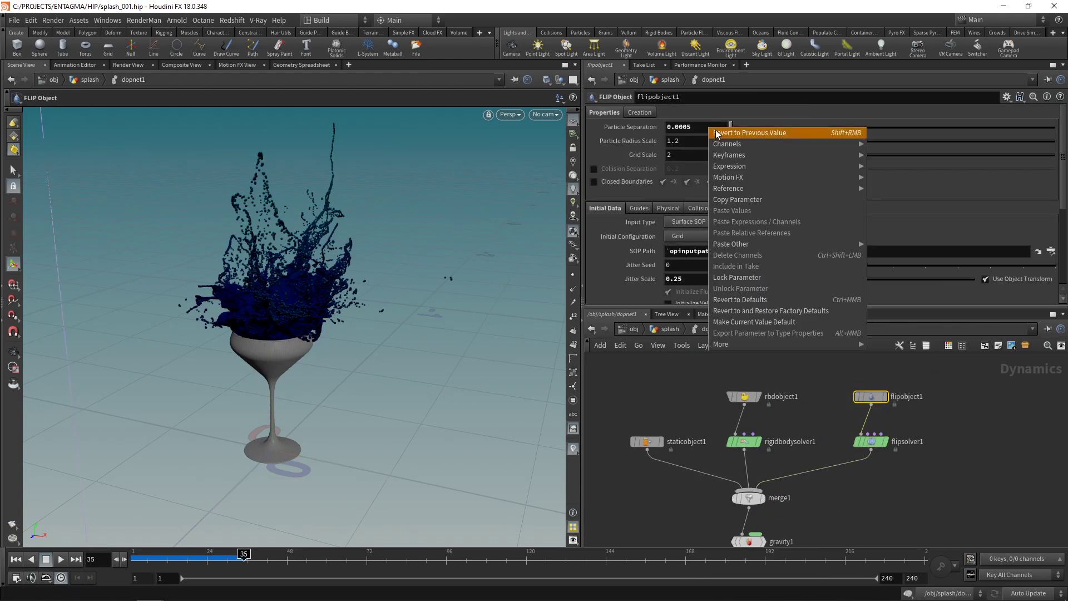
click(736, 199)
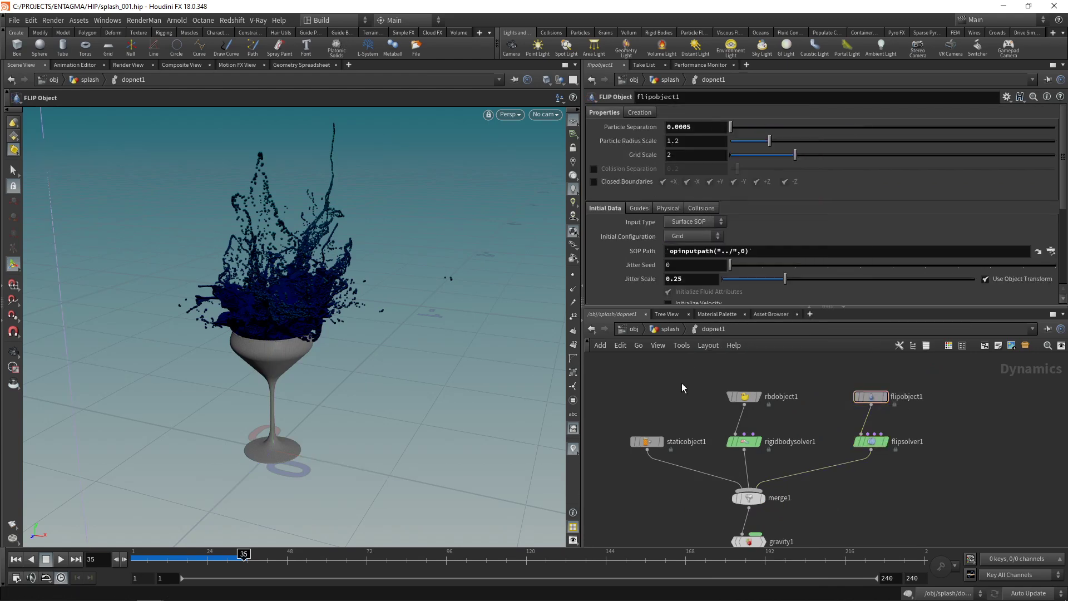
key(u)
drag(690, 530, 793, 475)
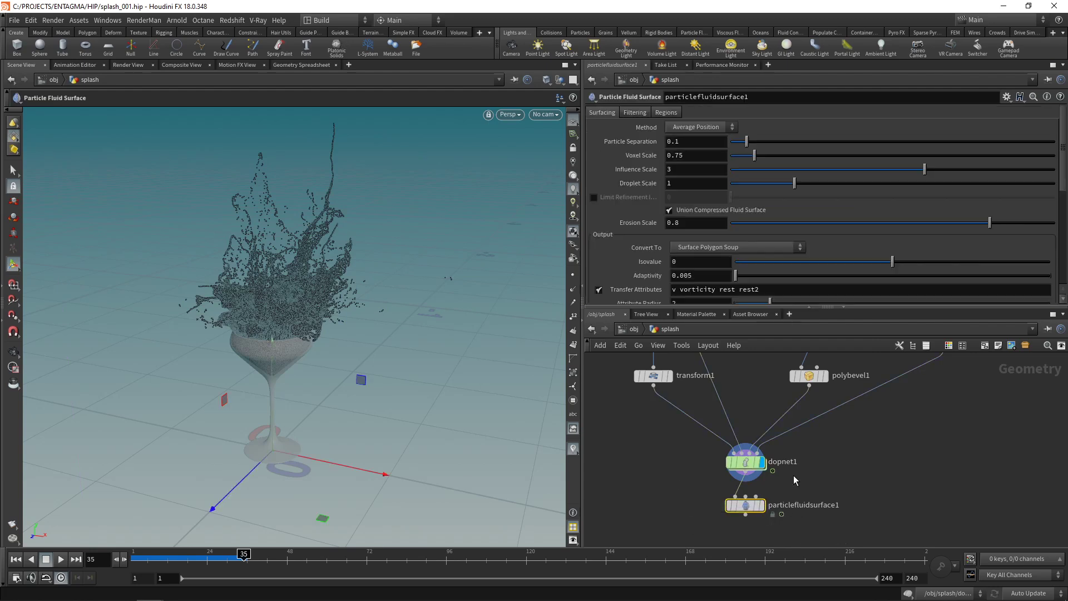
double_click(692, 141)
right_click(693, 141)
click(751, 248)
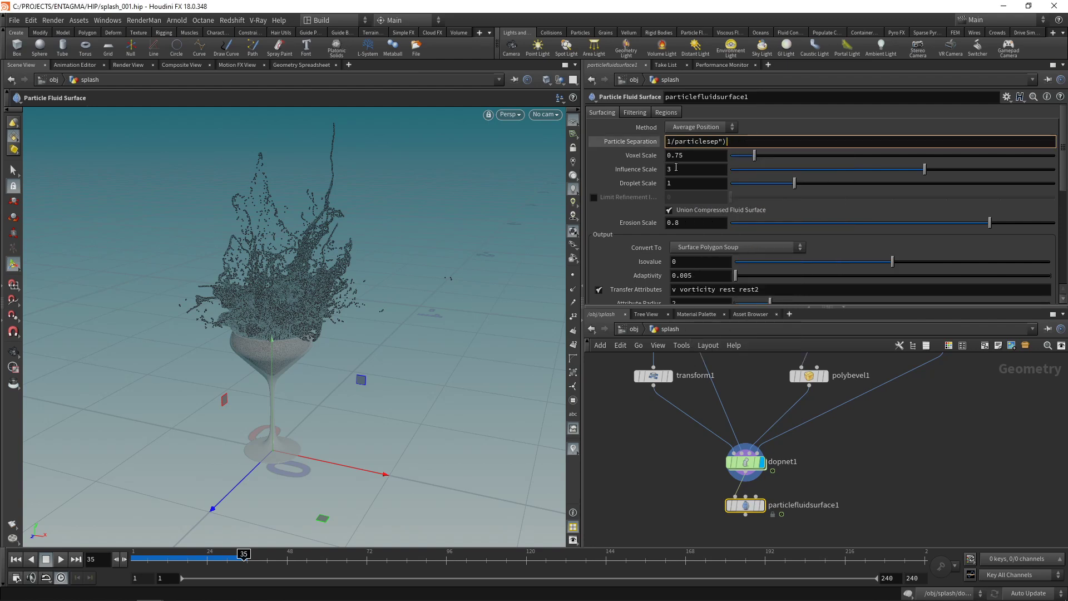
key(Return)
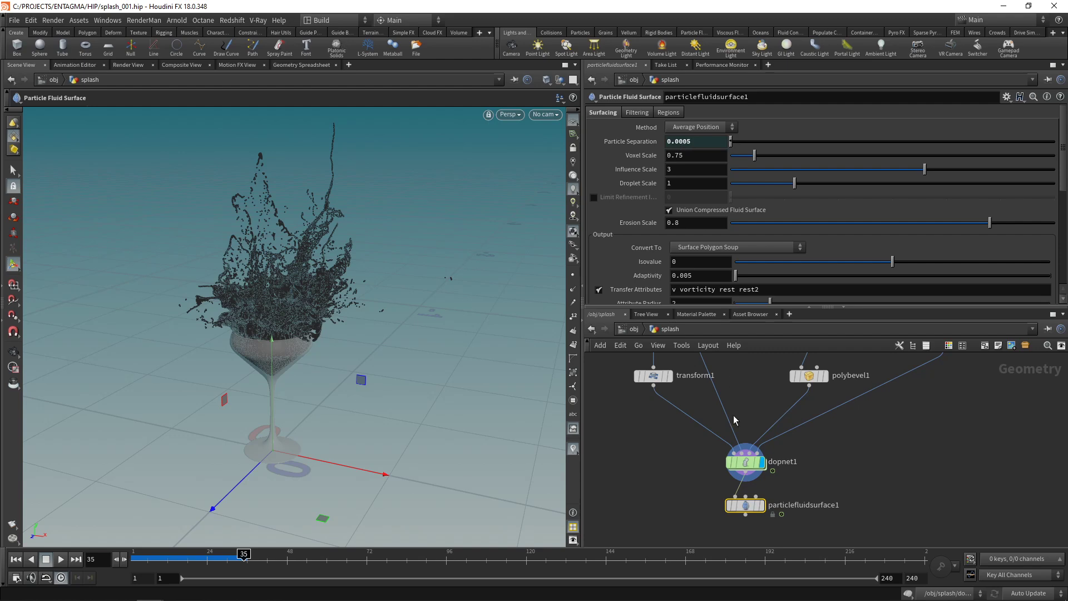
- Display particlefluidsurface1 in the viewport and save the scene
click(760, 504)
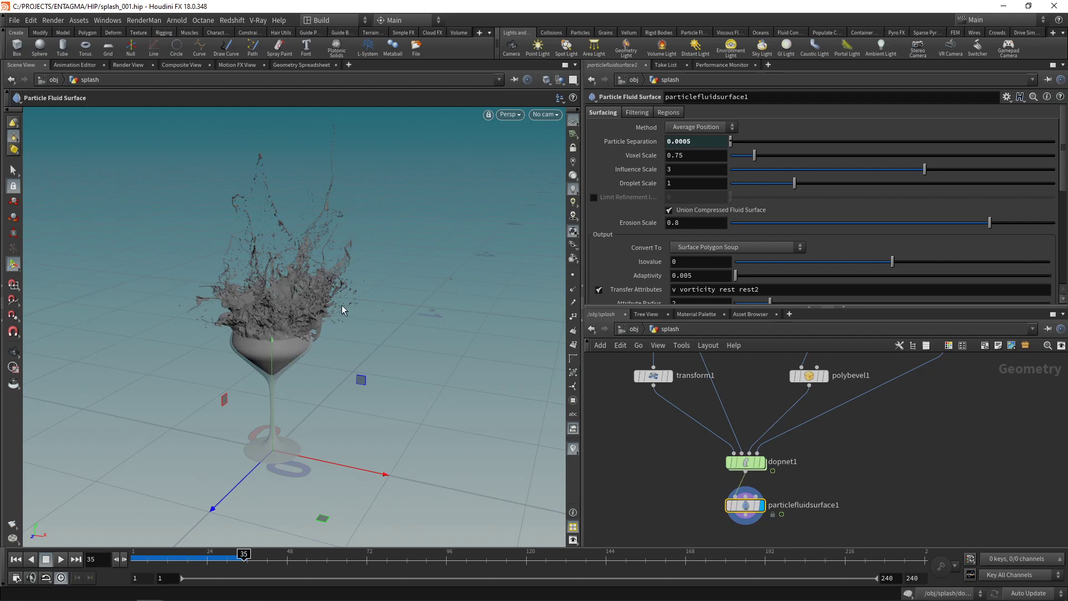
key(ctrl+s)
drag(827, 306, 828, 387)
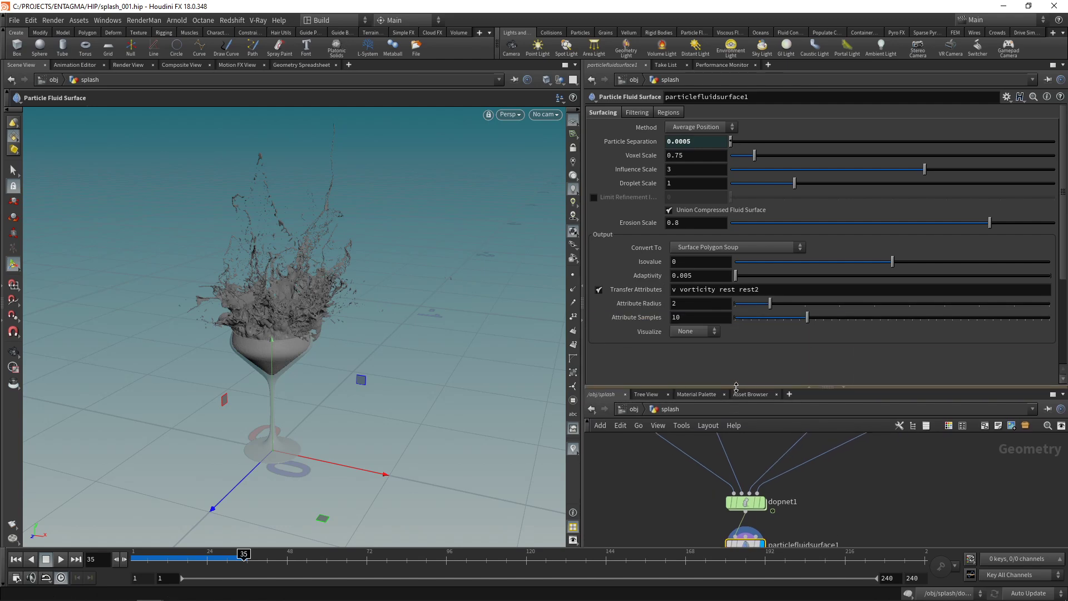
- Enable Dilate and Smooth on the fluid surface with a smoothing amount of 4
click(634, 114)
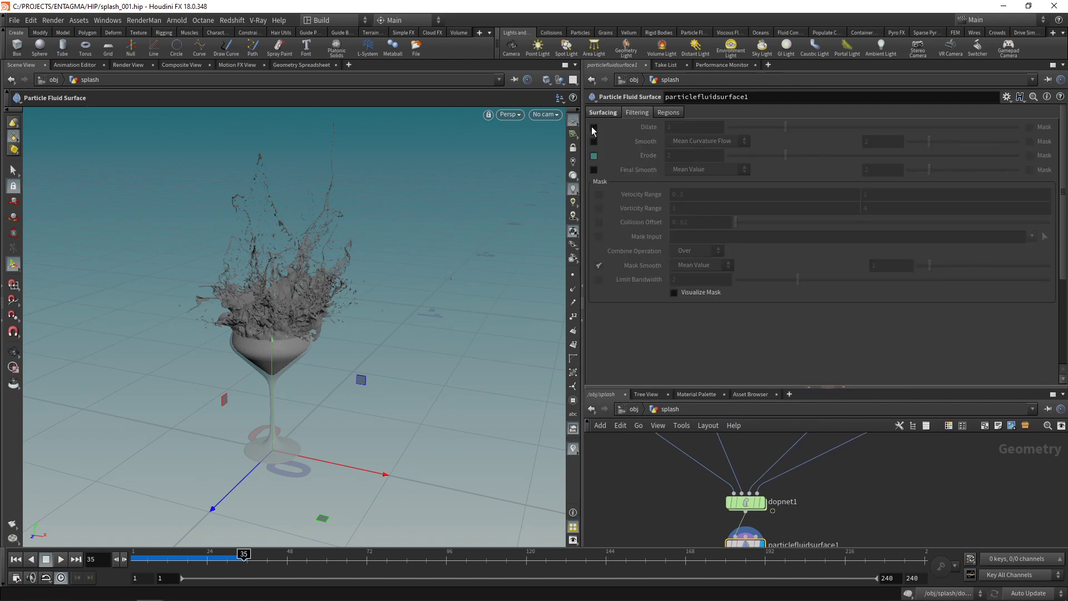
click(593, 128)
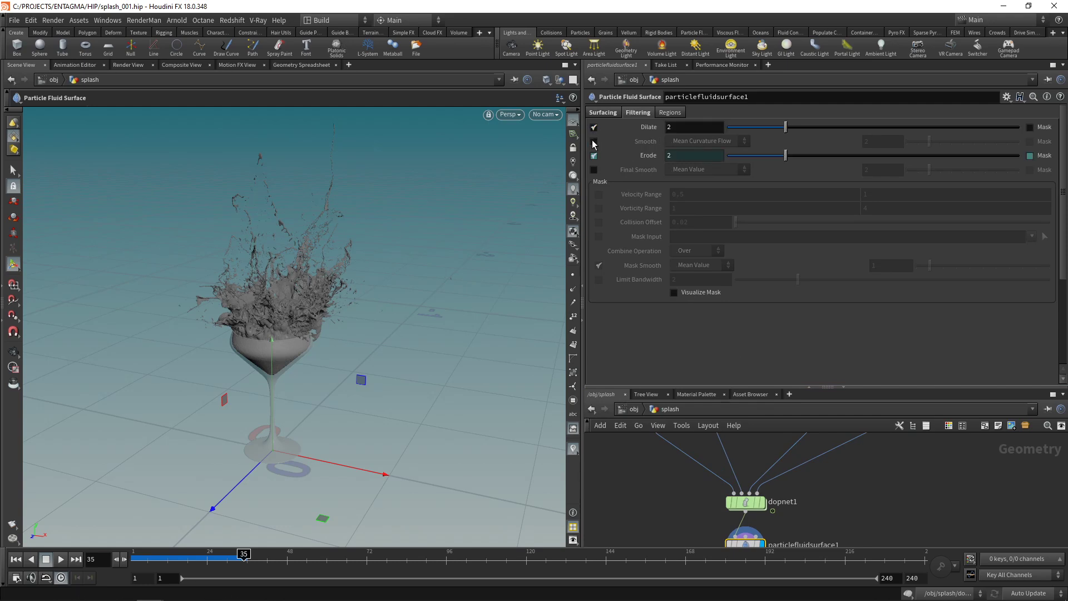
click(593, 143)
click(885, 141)
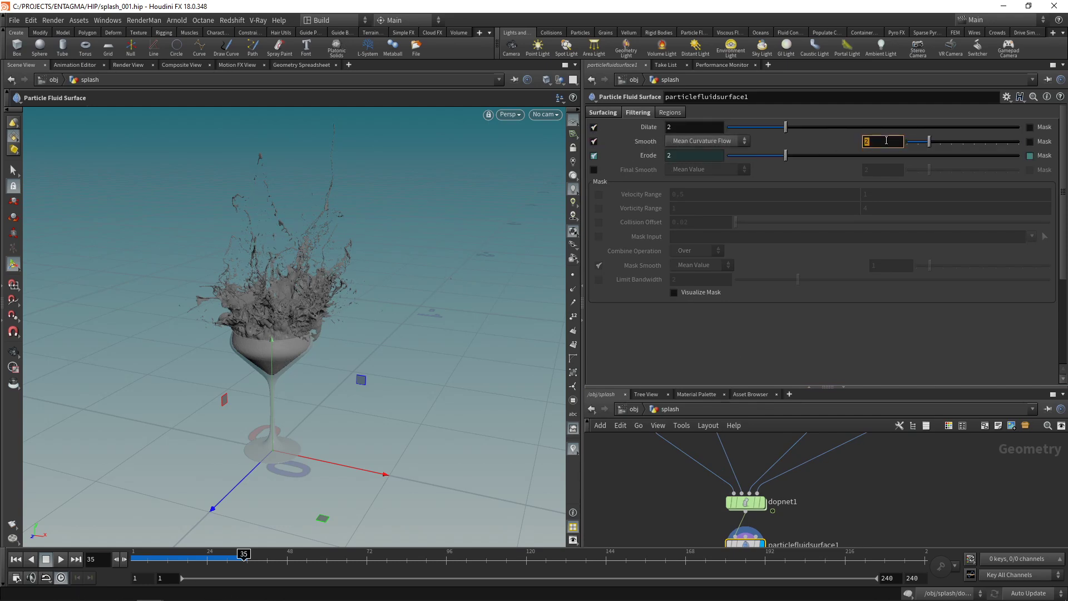
text(4)
key(Return)
- Add a Normal node below the surface computing normals on points
drag(764, 388, 765, 330)
middle_drag(684, 460, 675, 440)
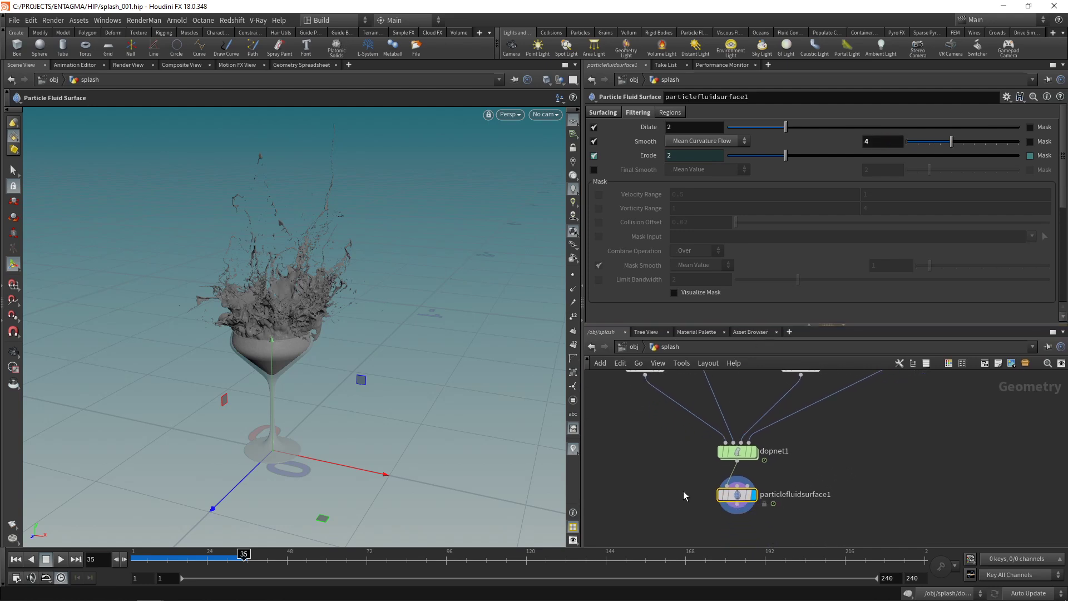
key(Tab)
text(normal)
key(Return)
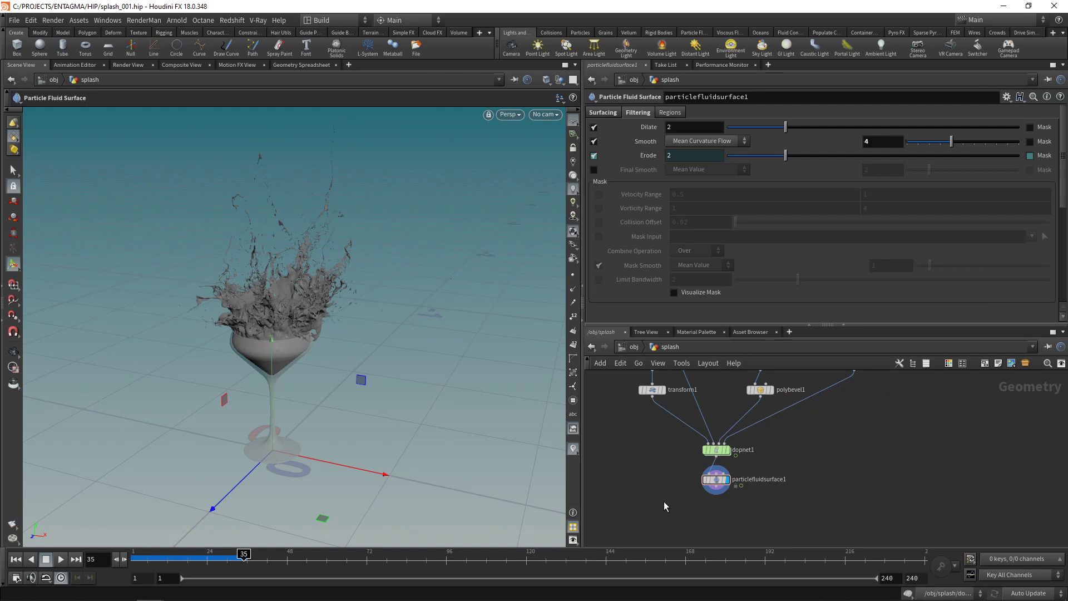
click(695, 177)
click(687, 177)
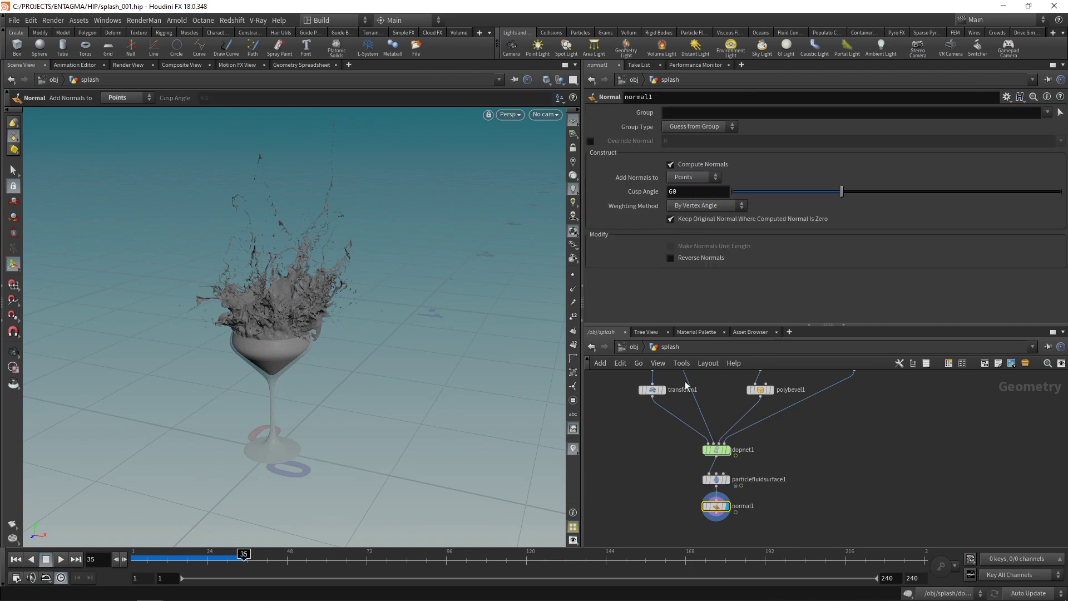
- Add an Attribute Blur node blurring P and N, then save the scene
middle_drag(694, 489, 684, 448)
key(Tab)
text(attribblur)
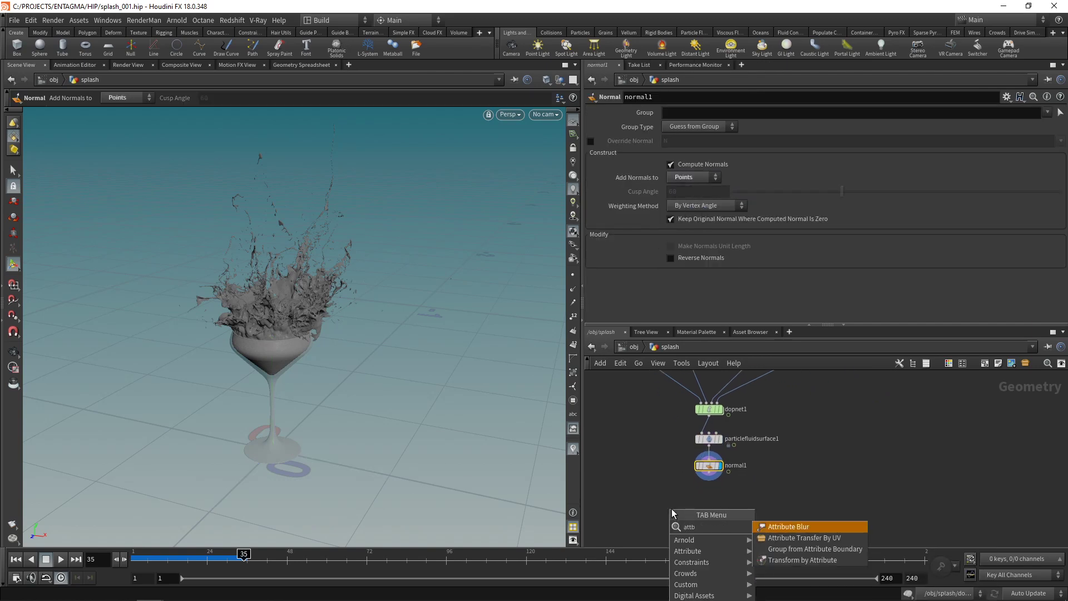
key(Return)
click(679, 125)
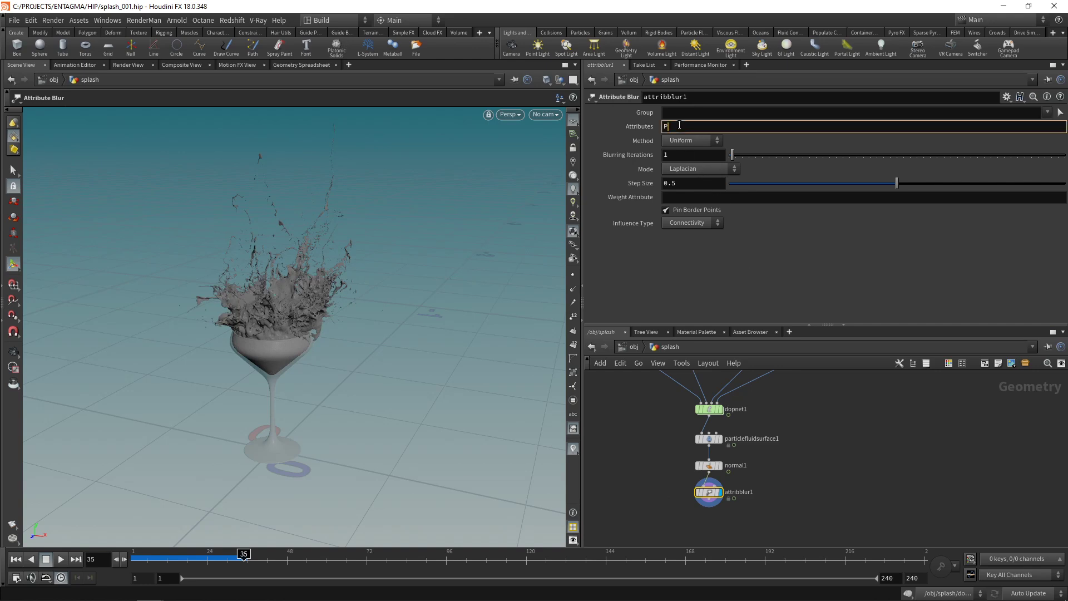
text(N)
key(Return)
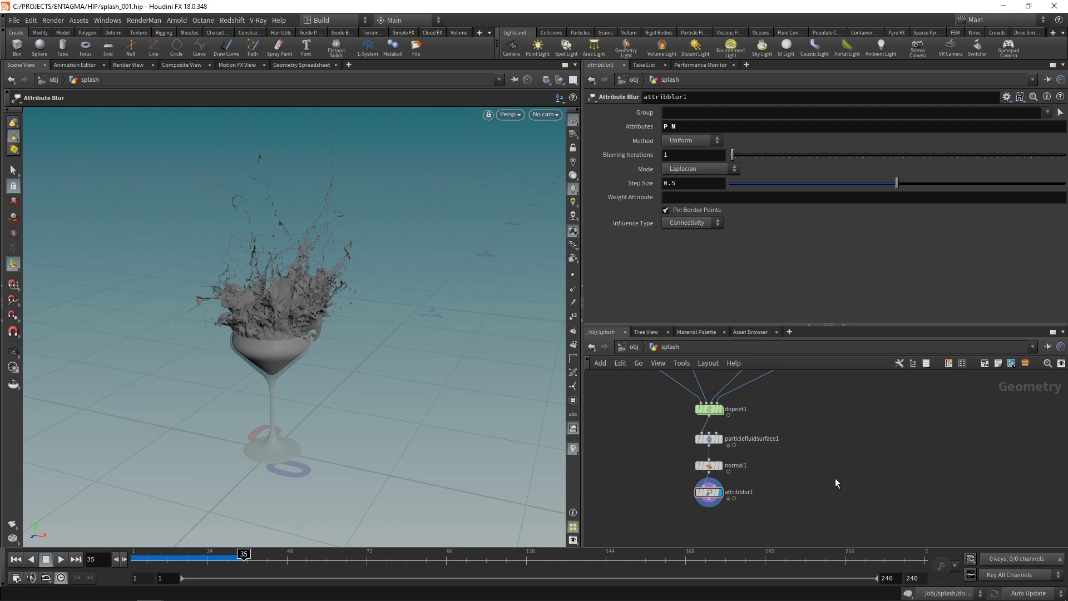
key(ctrl+s)
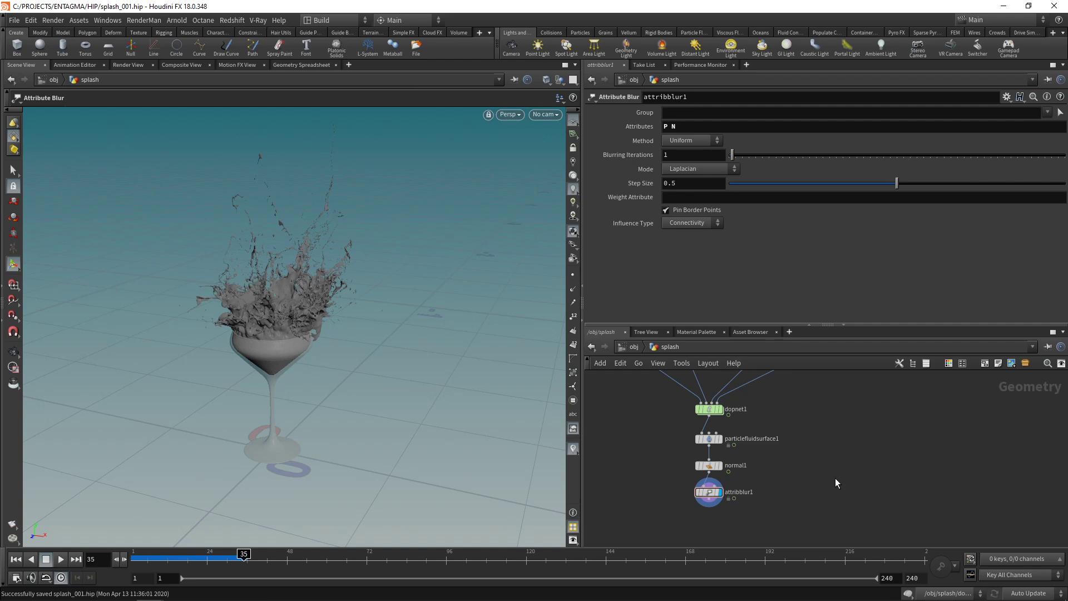